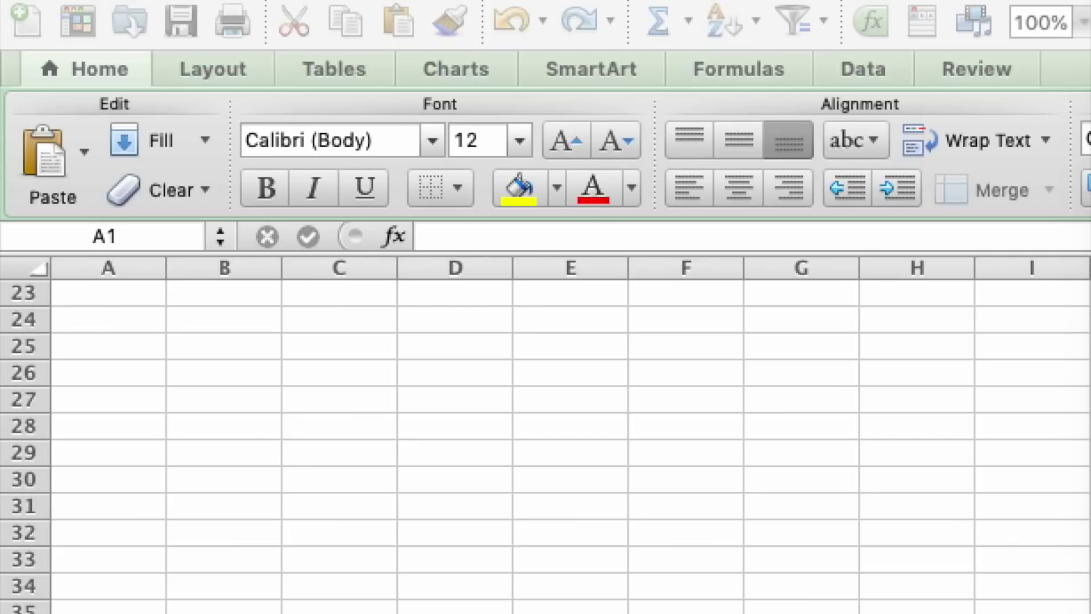
Select cell A24 in the empty rows below the existing data.
{"action": "left_click", "coordinate": [134, 321]}
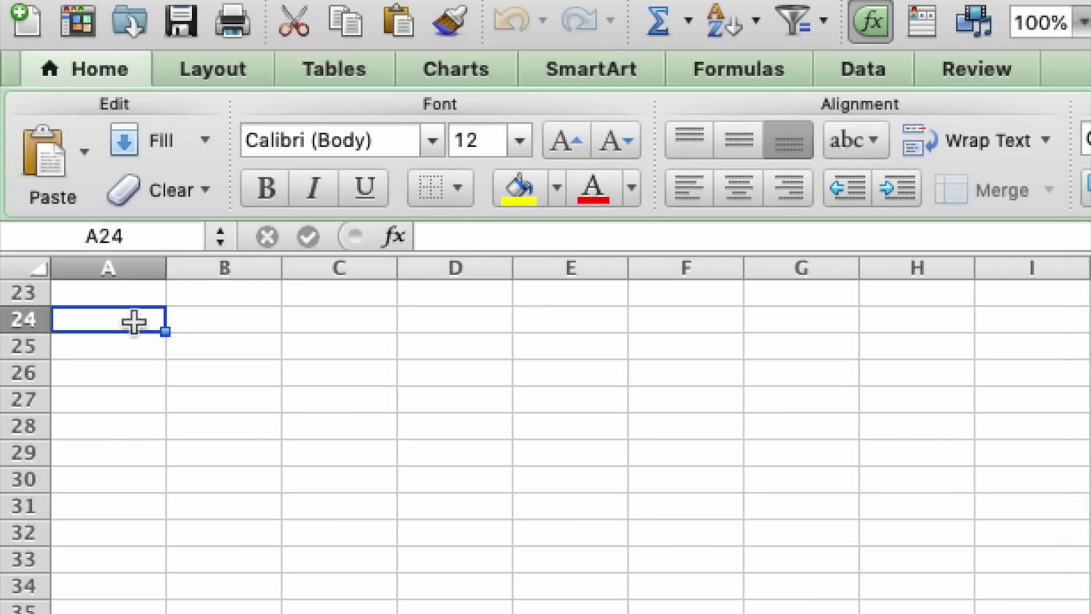
Enter the label 'Editor' in cell A24 and move to column B.
{"action": "type", "text": "Editor"}
{"action": "key", "text": "Tab"}
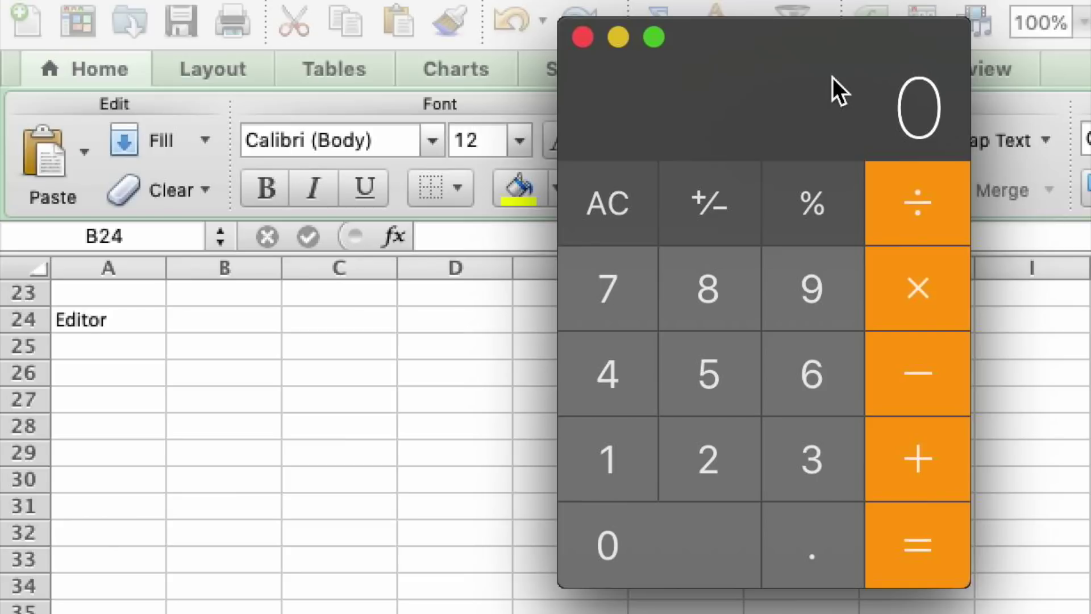
Calculate 60000 × .03 = 1800 in Calculator, then return to the sheet.
{"action": "type", "text": "60000"}
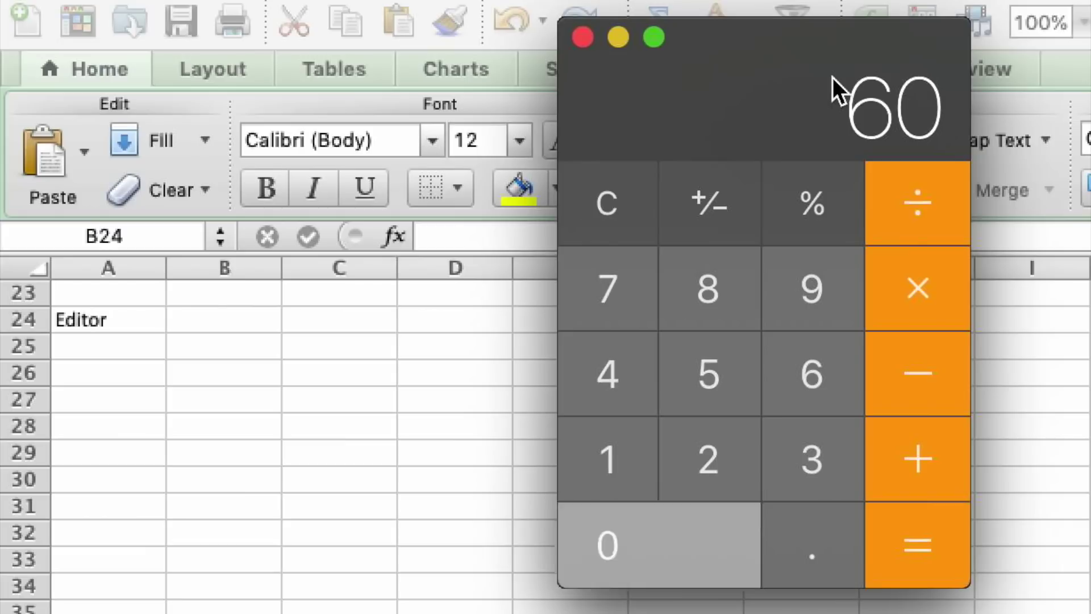
{"action": "key", "text": "asterisk"}
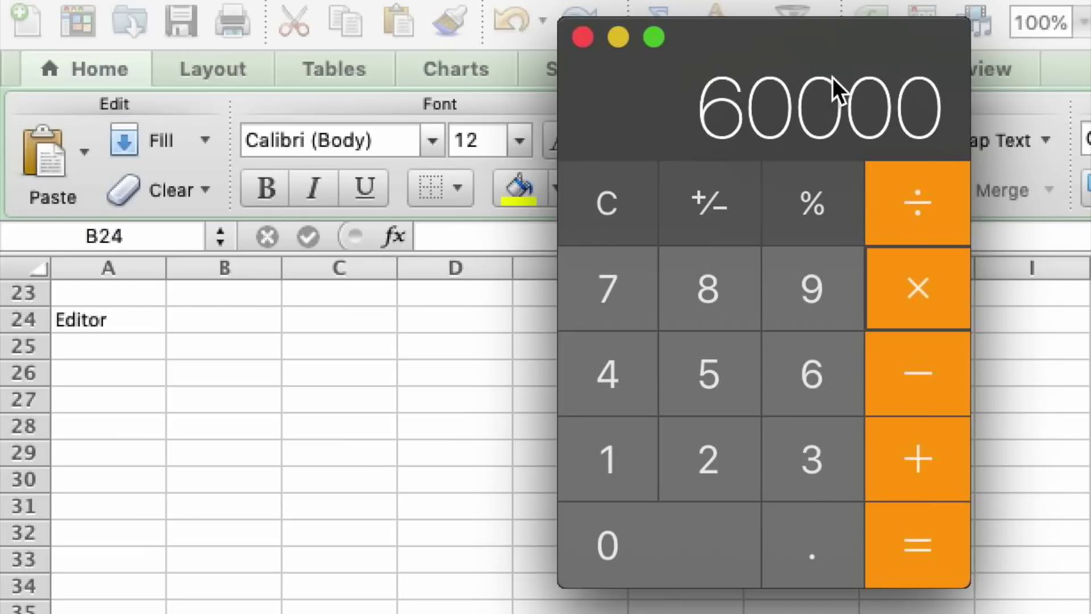
{"action": "type", "text": ".03"}
{"action": "key", "text": "Return"}
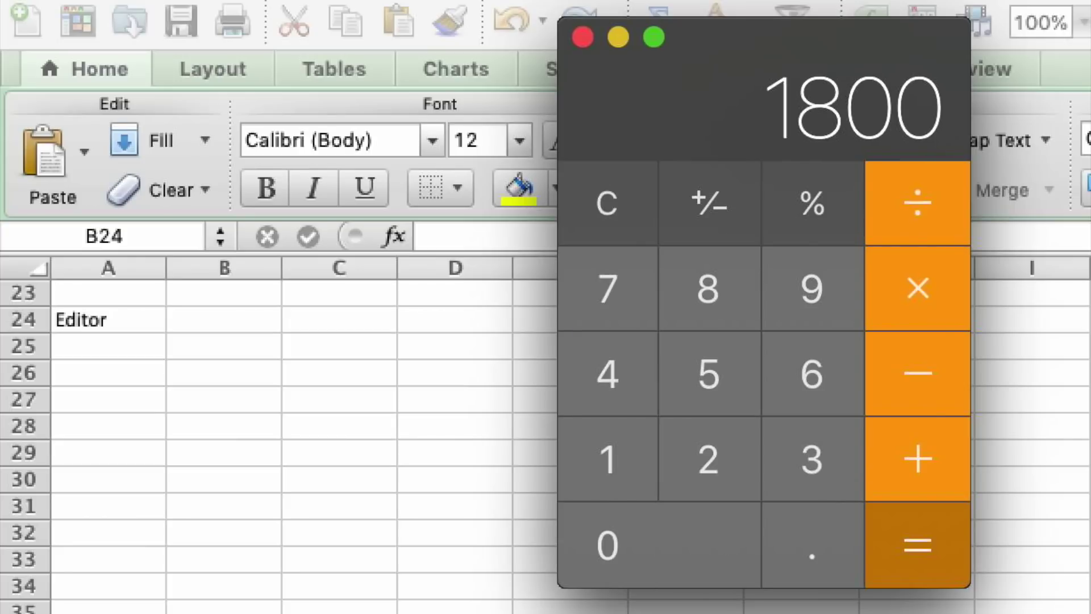
{"action": "key", "text": "super+Tab"}
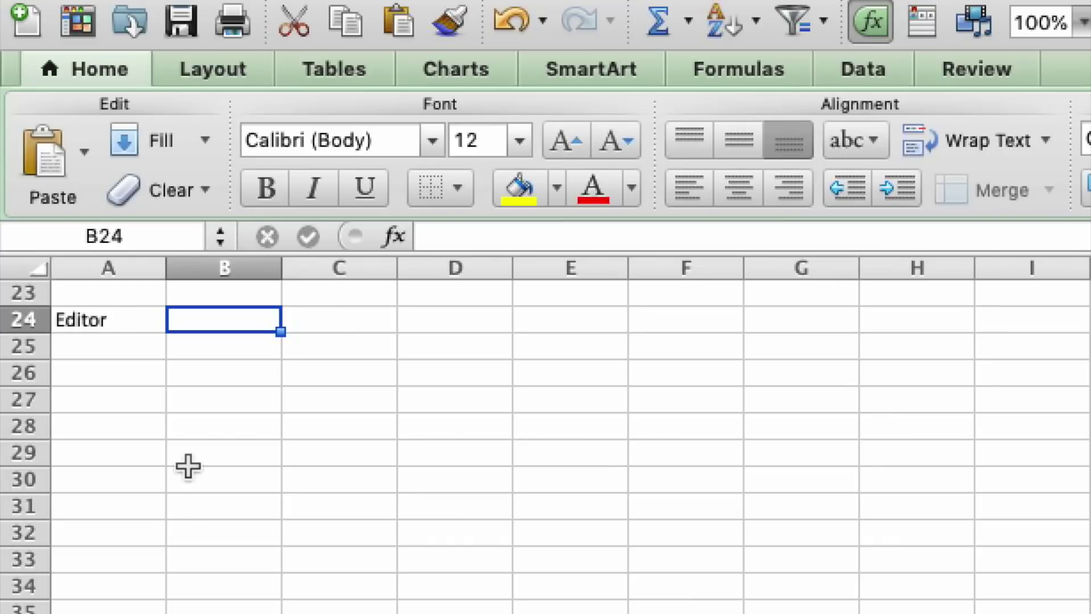
Enter 1800 in B24 and add a 'timeframe' row with the value 24.
{"action": "type", "text": "1800"}
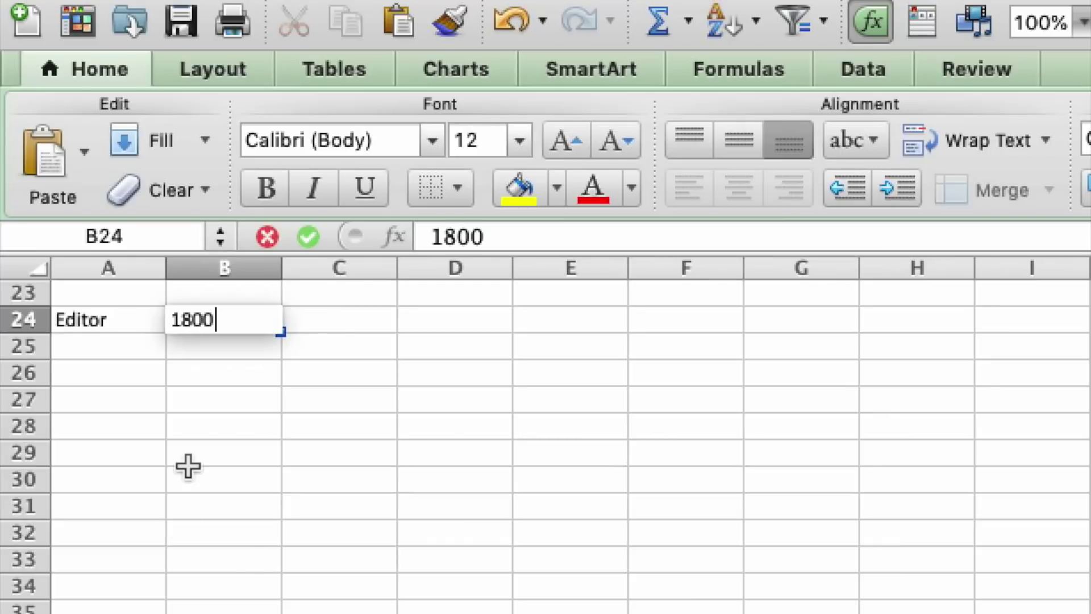
{"action": "key", "text": "Return"}
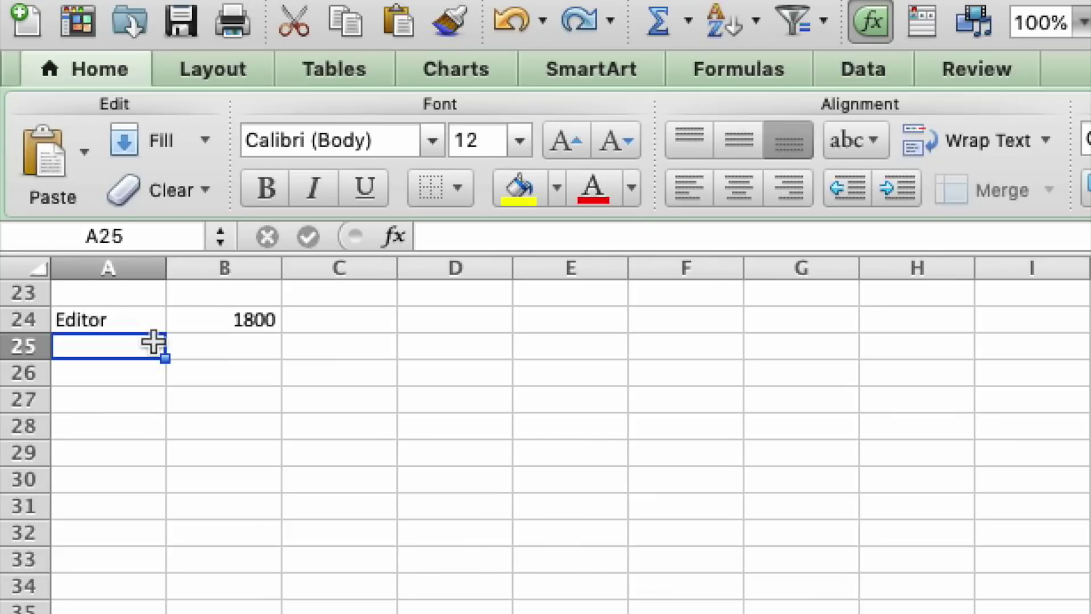
{"action": "type", "text": "tim"}
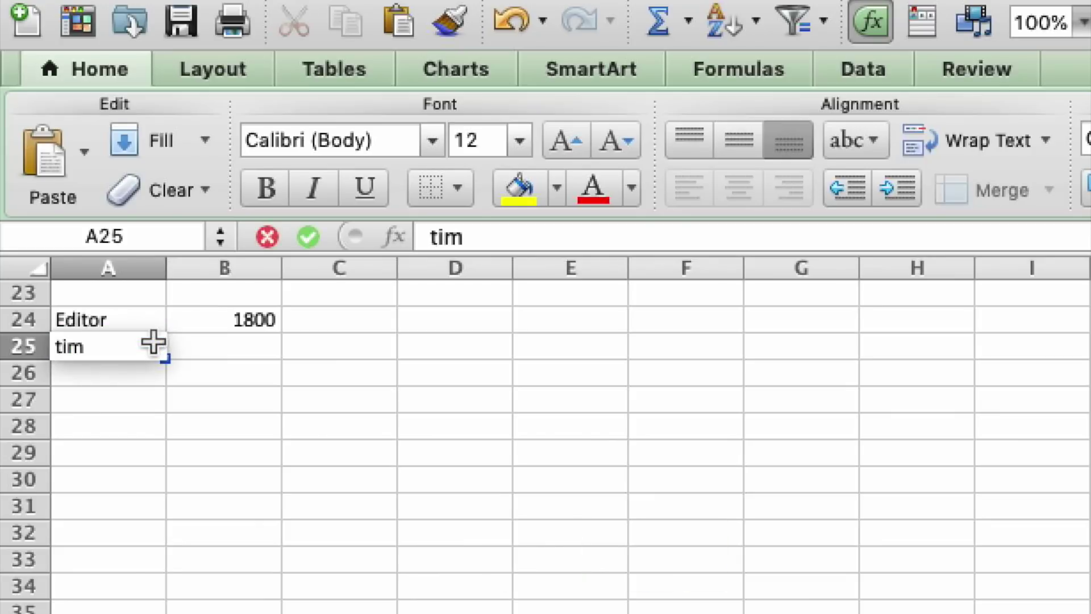
{"action": "type", "text": "eframe"}
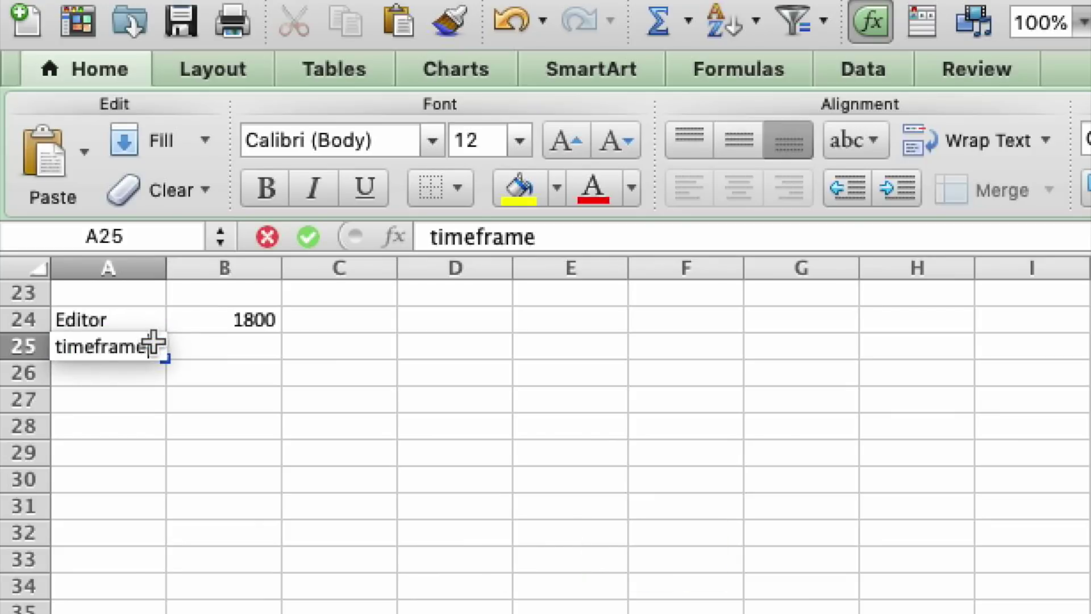
{"action": "key", "text": "Tab"}
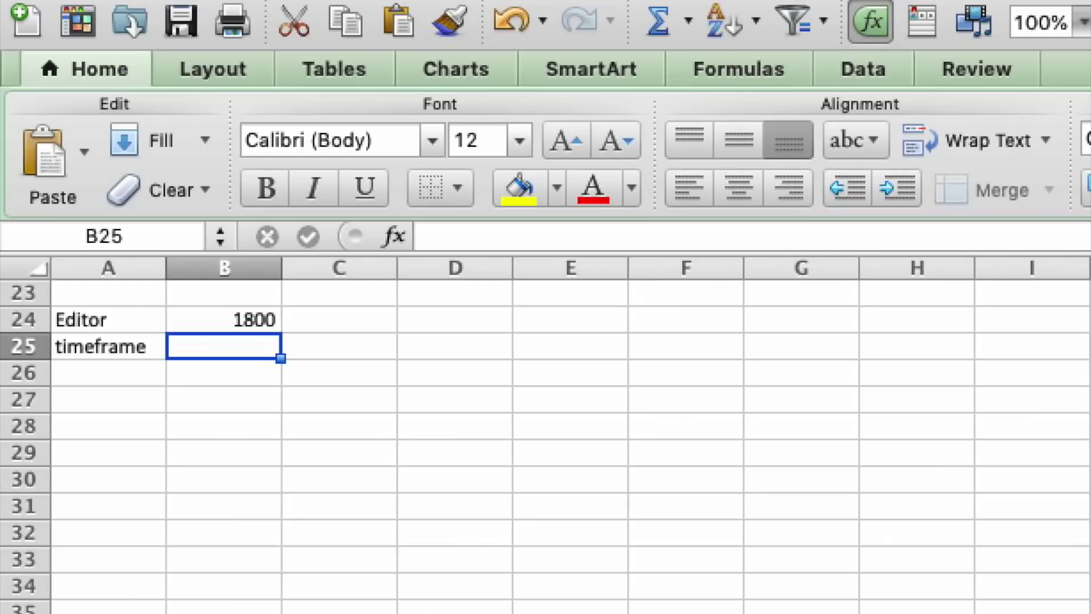
{"action": "type", "text": "24"}
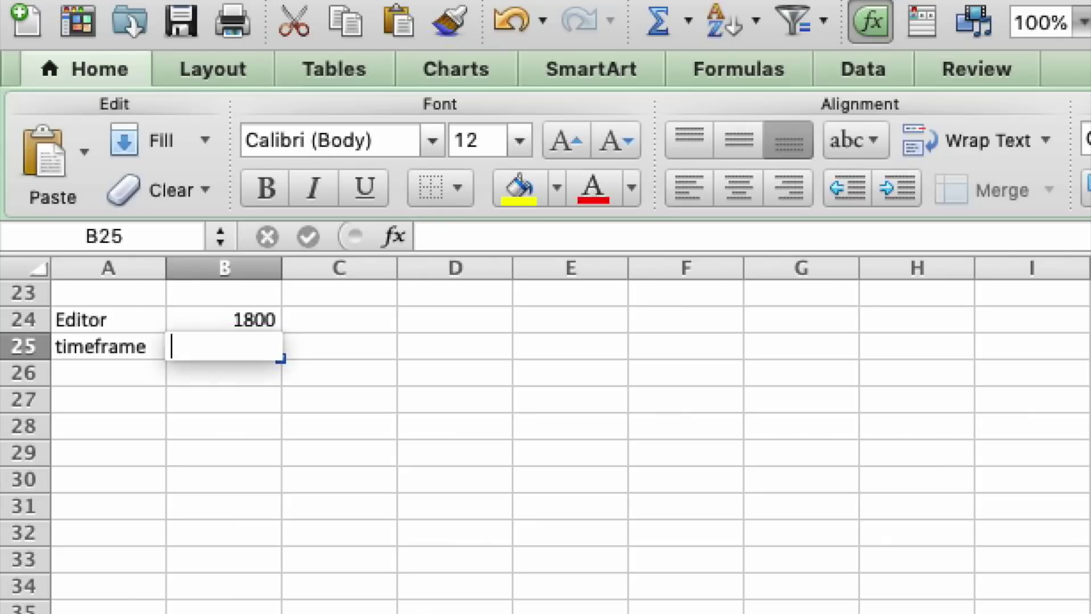
{"action": "key", "text": "Return"}
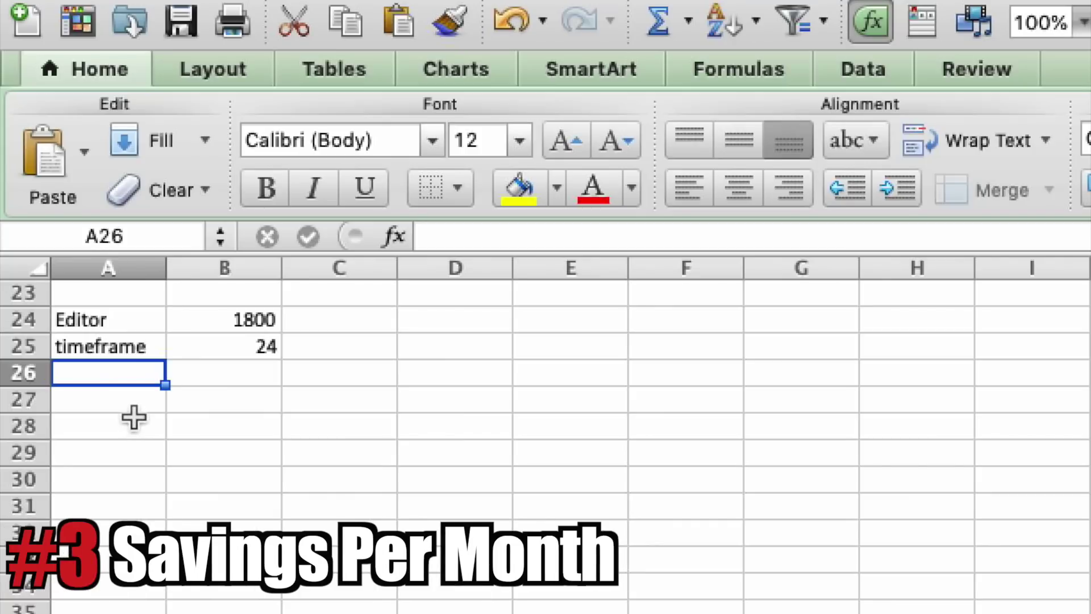
Add a 'savings/month' row with 75, calculated as 1800/24.
{"action": "type", "text": "savings/month"}
{"action": "key", "text": "Tab"}
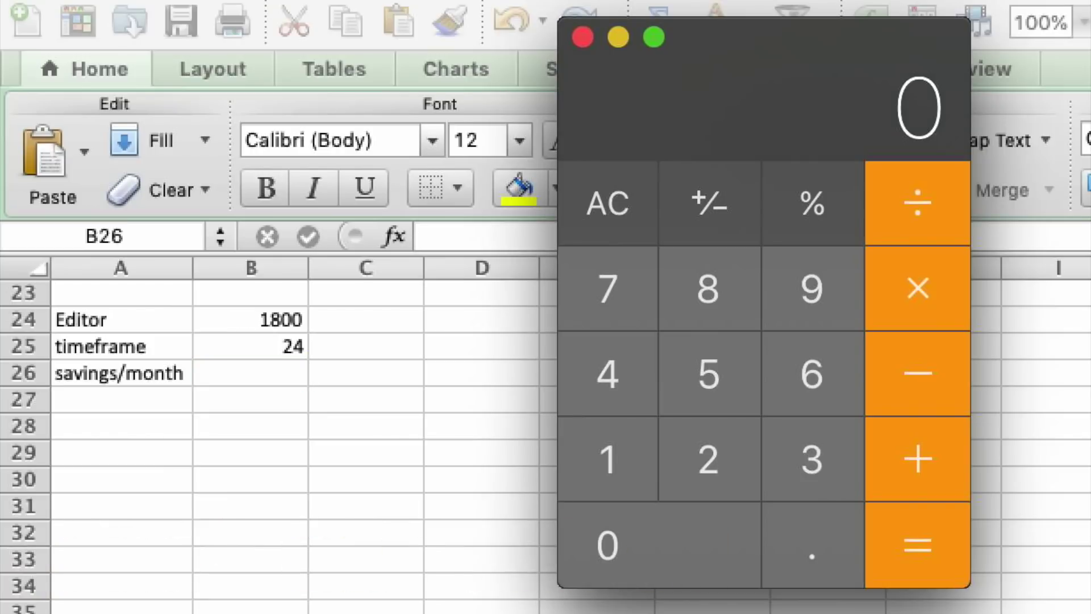
{"action": "type", "text": "1800/24"}
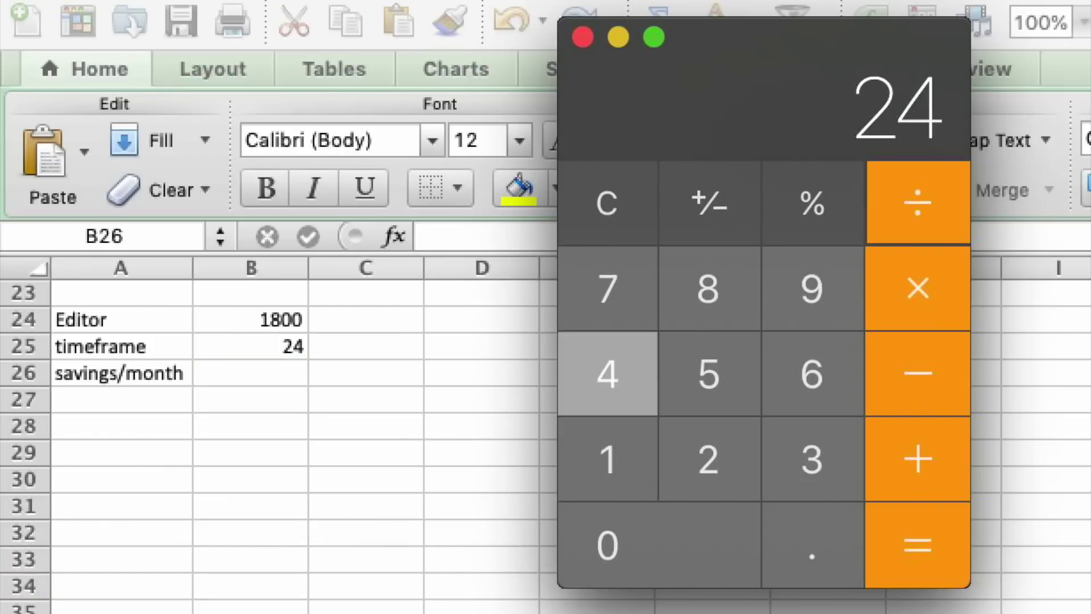
{"action": "key", "text": "Return"}
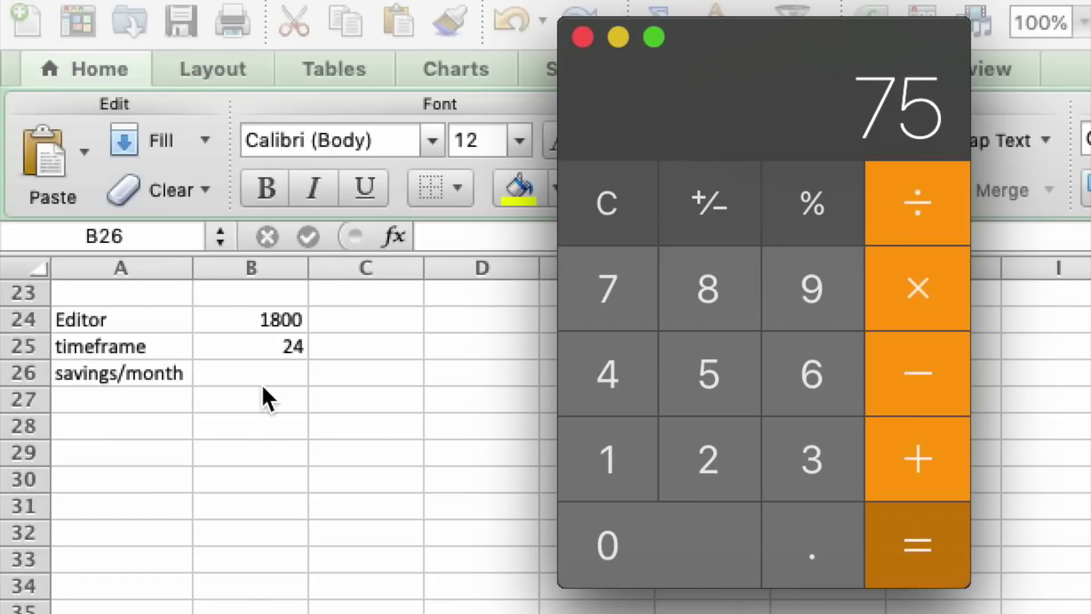
{"action": "left_click", "coordinate": [267, 361]}
{"action": "type", "text": "75"}
{"action": "key", "text": "Return"}
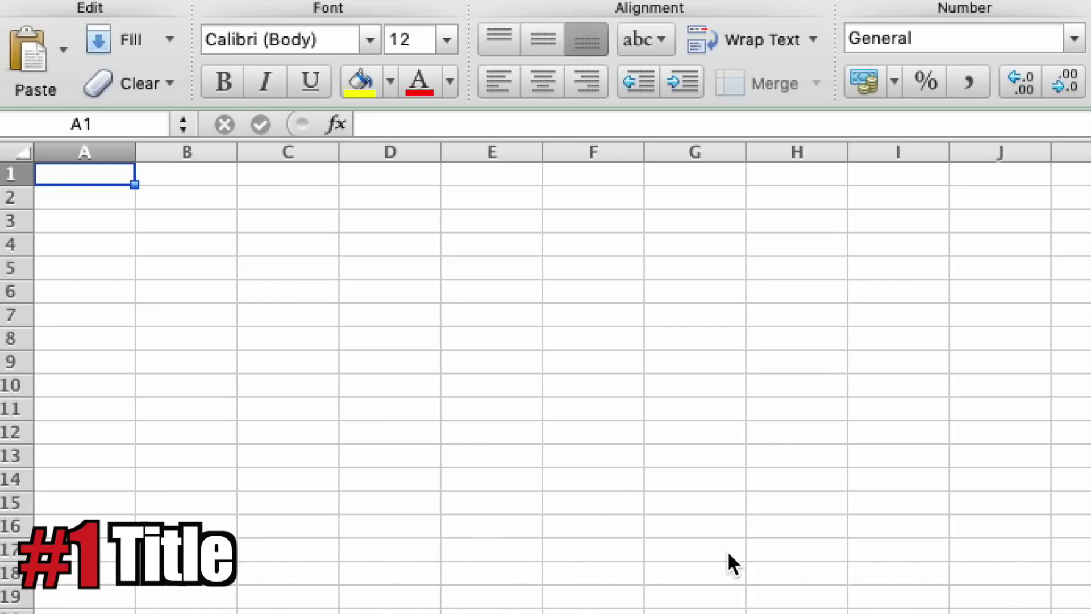
Title cell A1 with the owner's budget for March 2019 and move down to A3.
{"action": "type", "text": "Jenna"}
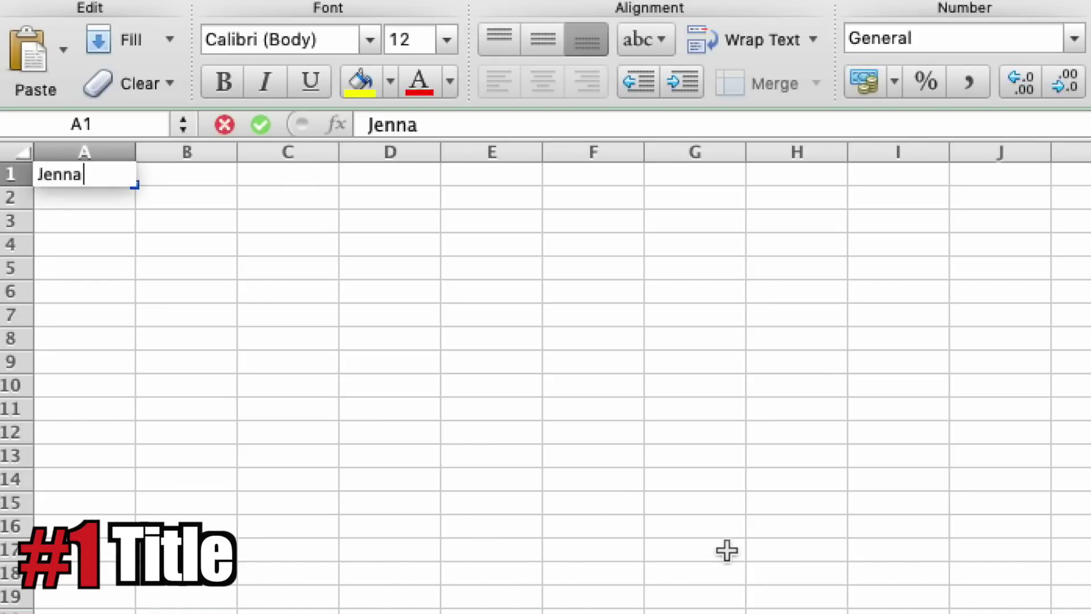
{"action": "type", "text": "'s Budget"}
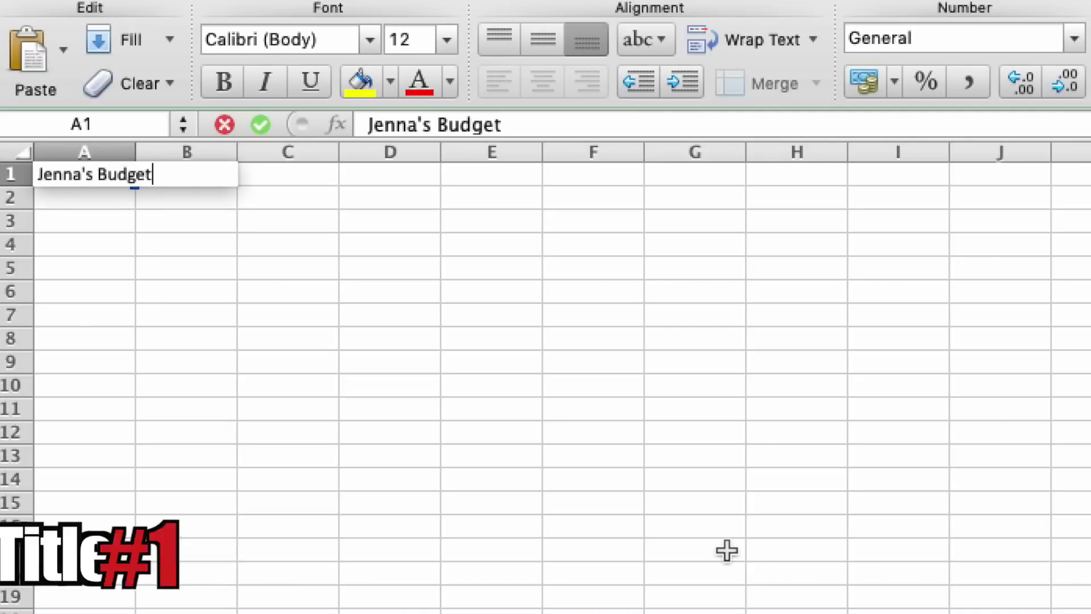
{"action": "type", "text": ": March 2019"}
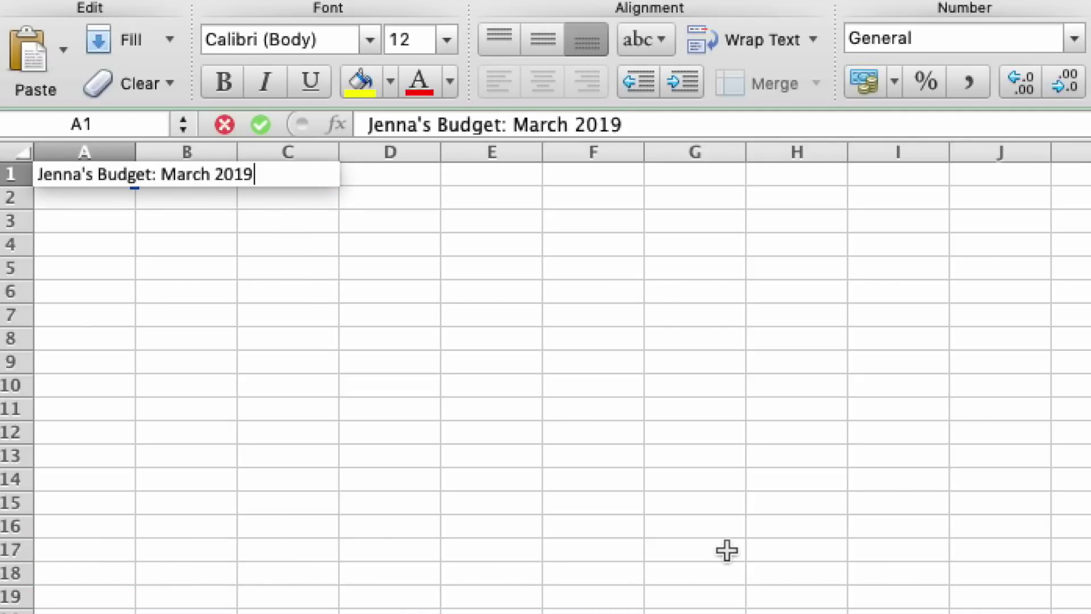
{"action": "key", "text": "Return"}
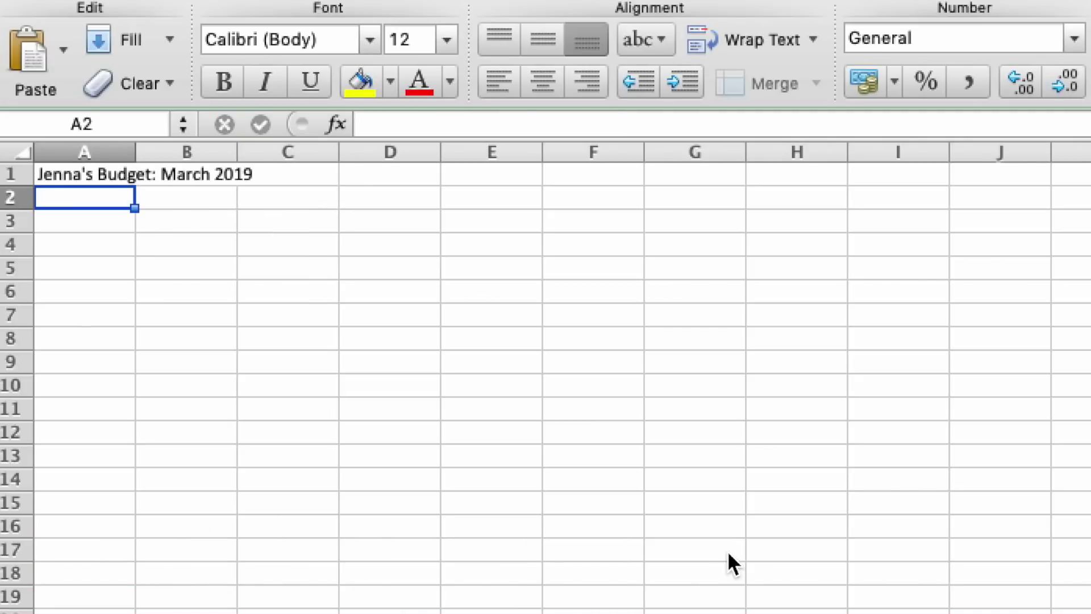
{"action": "key", "text": "Return"}
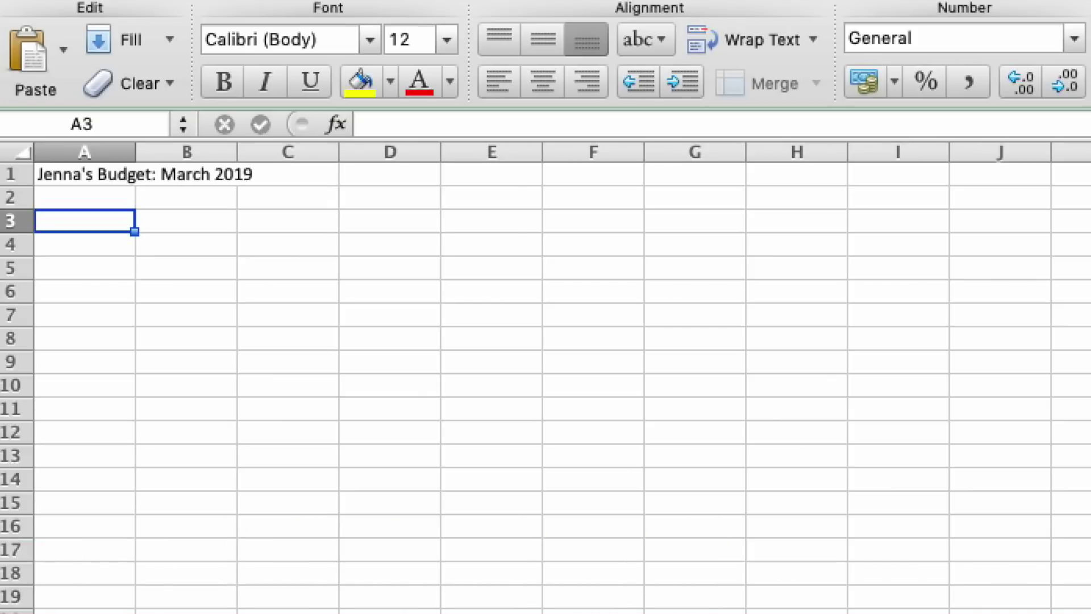
Enter row 3 headers Items, Utilities, Food, Gas and Medical across A3:E3.
{"action": "type", "text": "Items"}
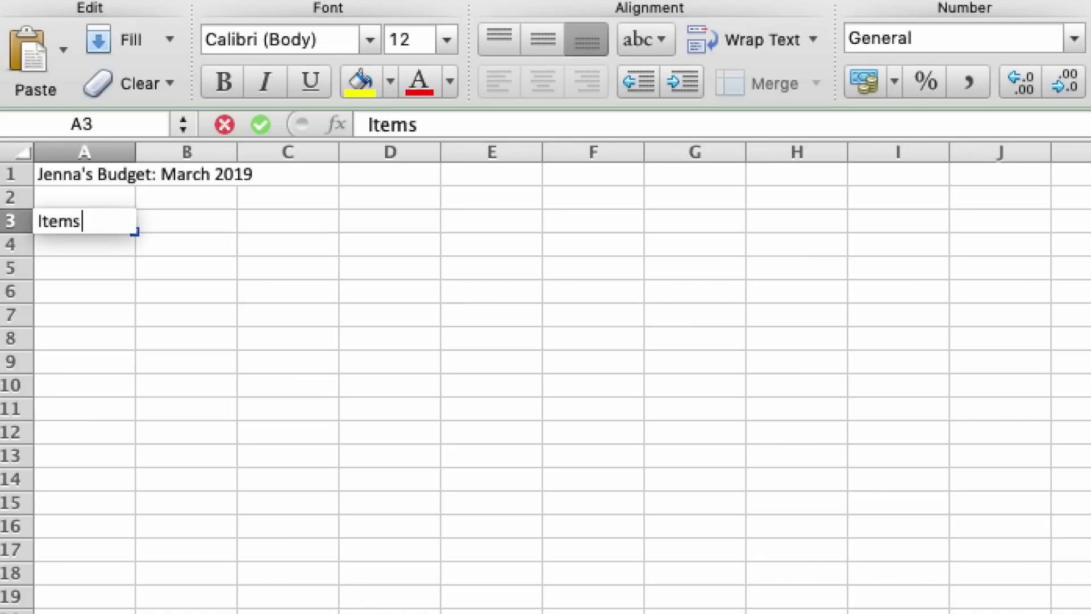
{"action": "left_click", "coordinate": [186, 221]}
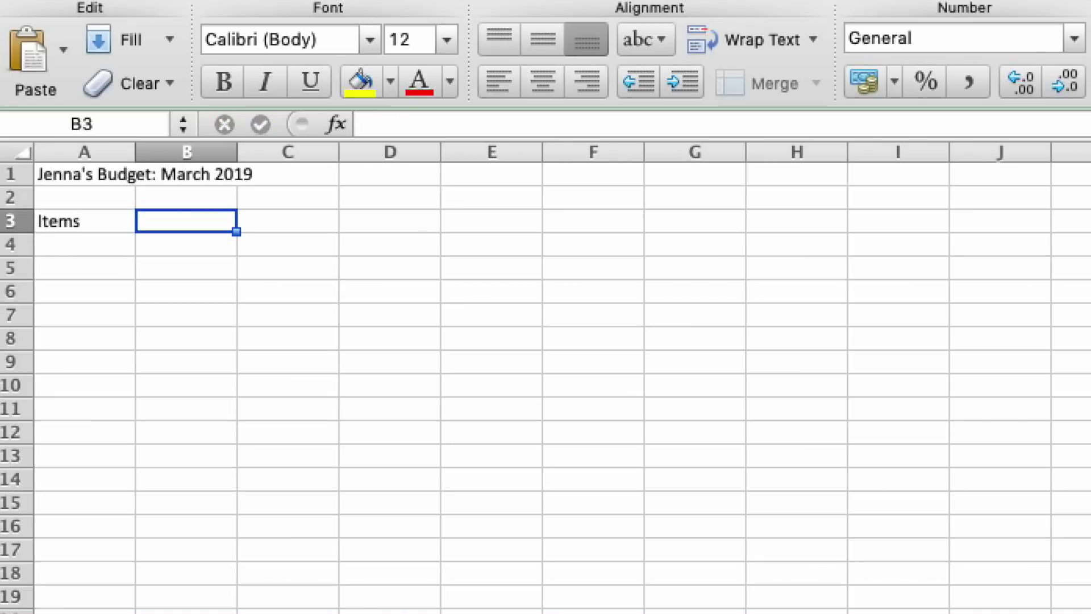
{"action": "type", "text": "Utilities"}
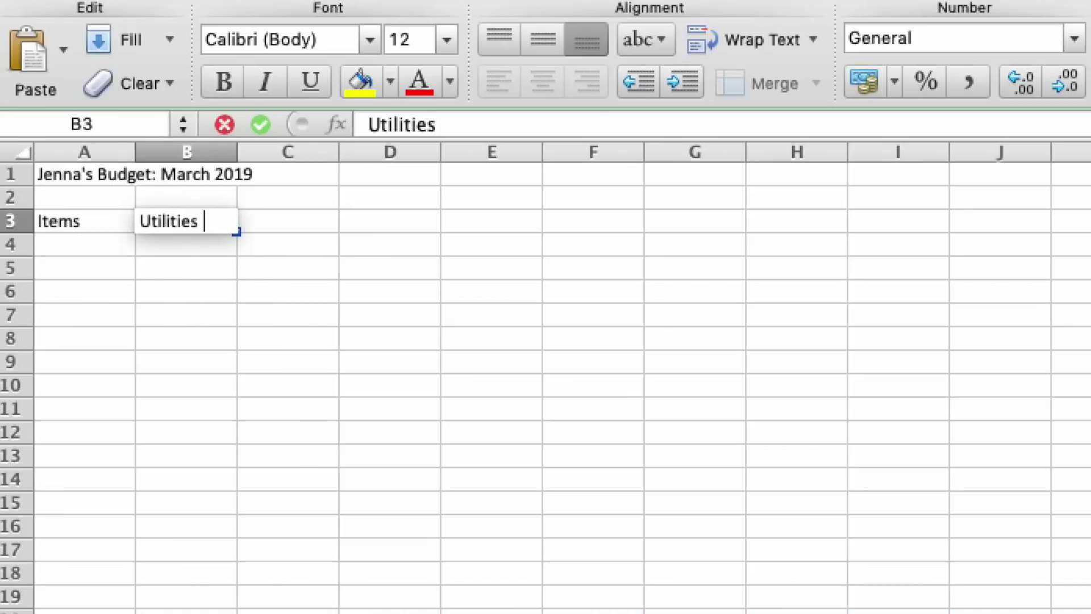
{"action": "double_click", "coordinate": [291, 227]}
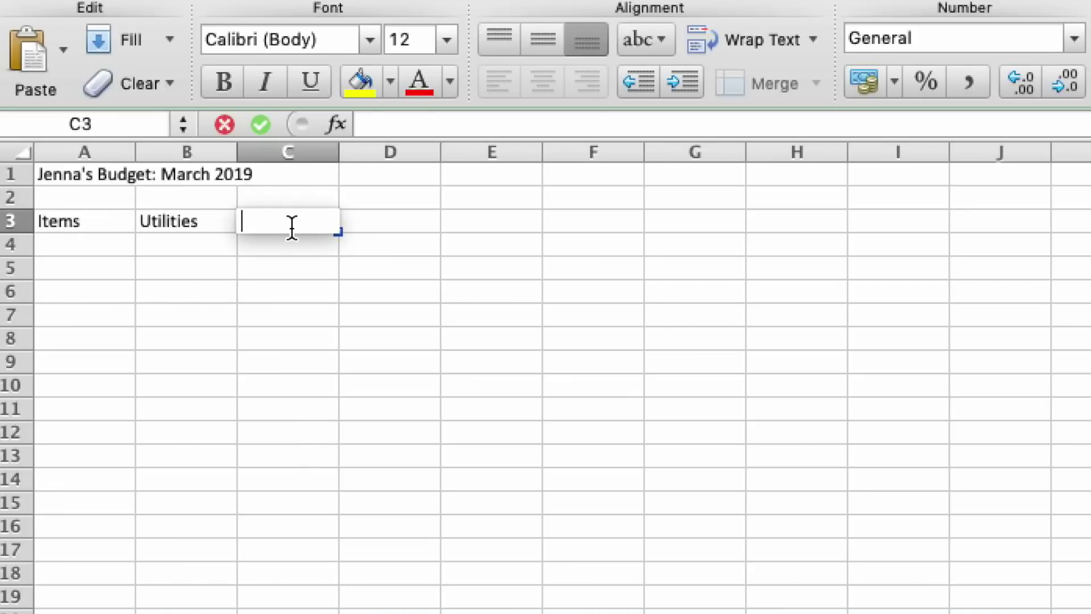
{"action": "type", "text": "Food"}
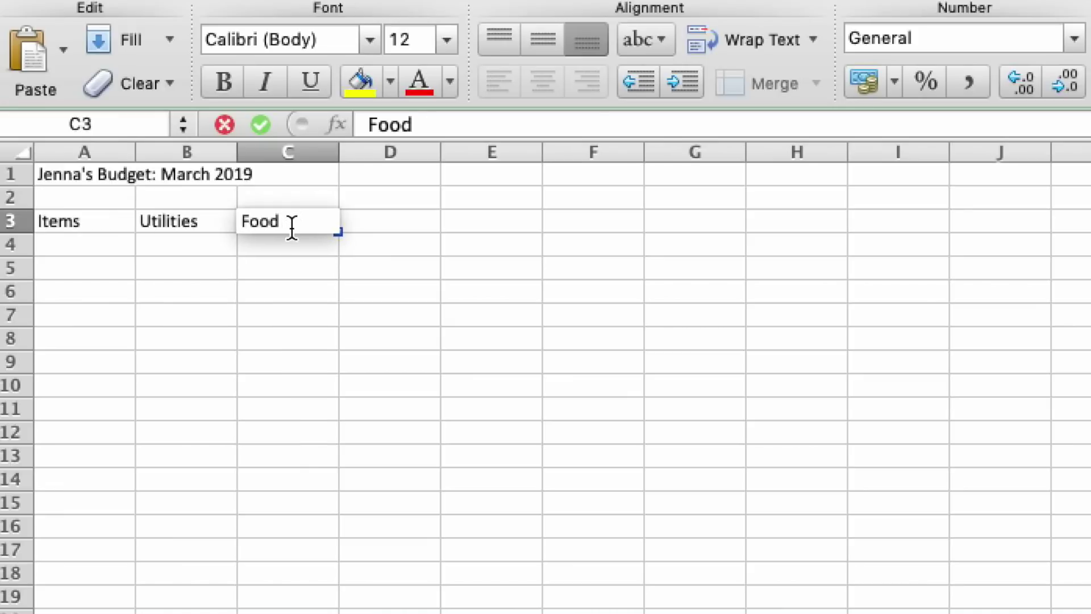
{"action": "key", "text": "Tab"}
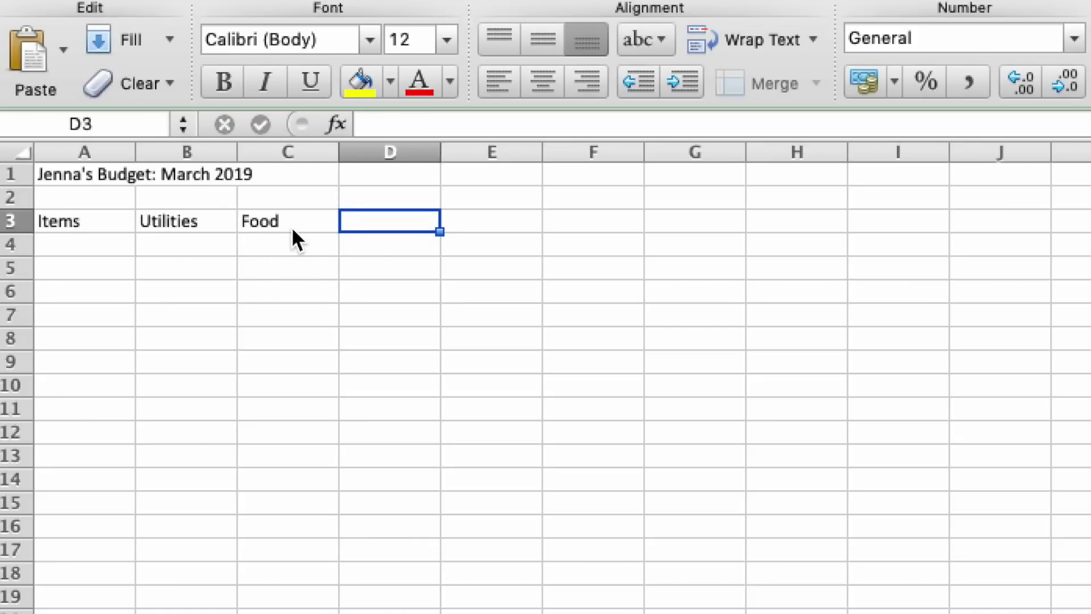
{"action": "type", "text": "Gas"}
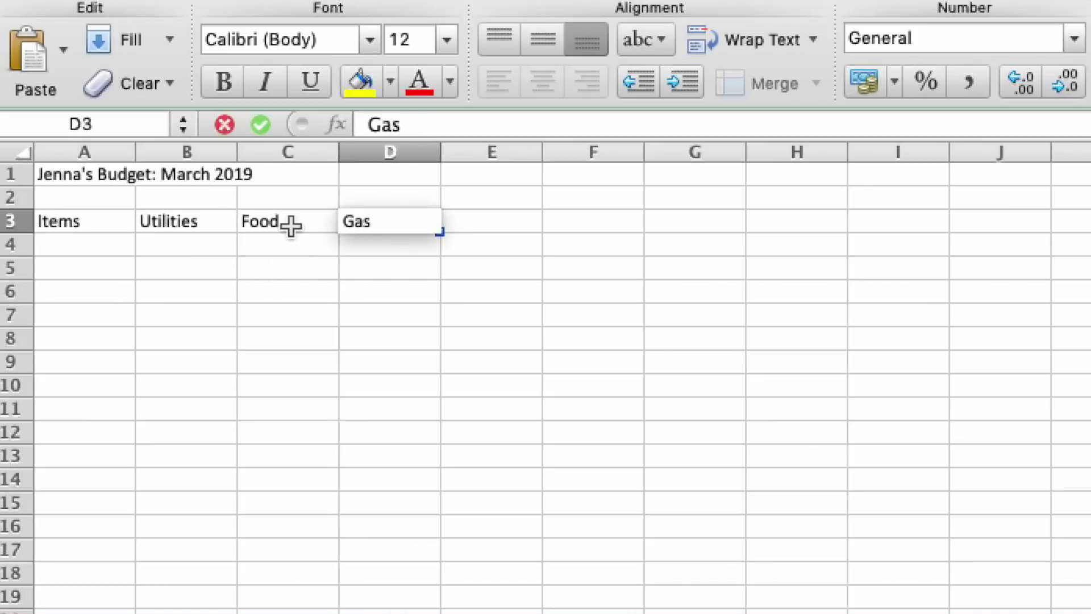
{"action": "key", "text": "Tab"}
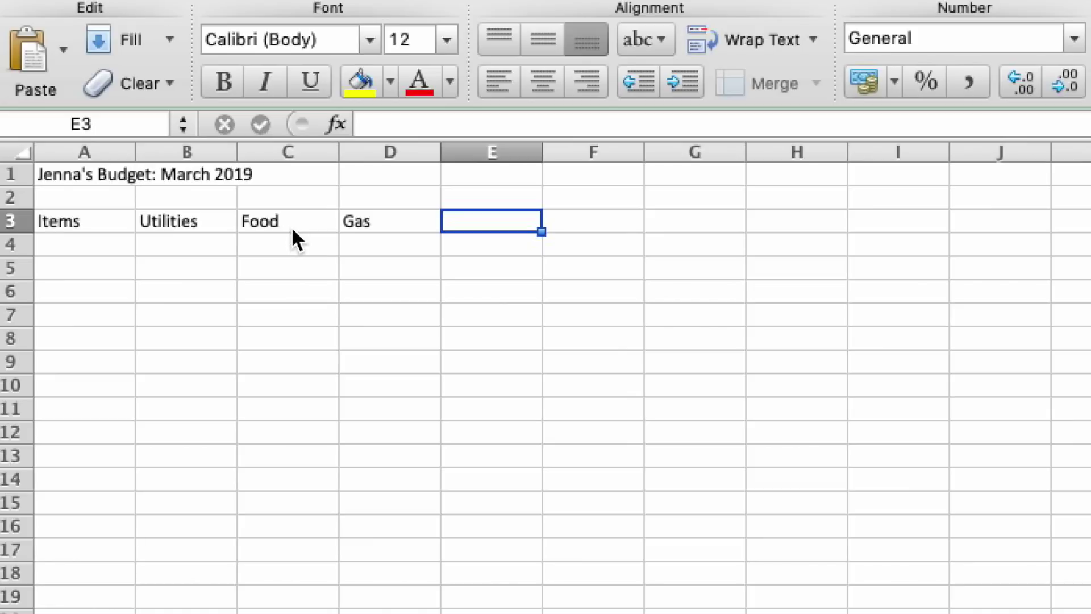
{"action": "type", "text": "Medical"}
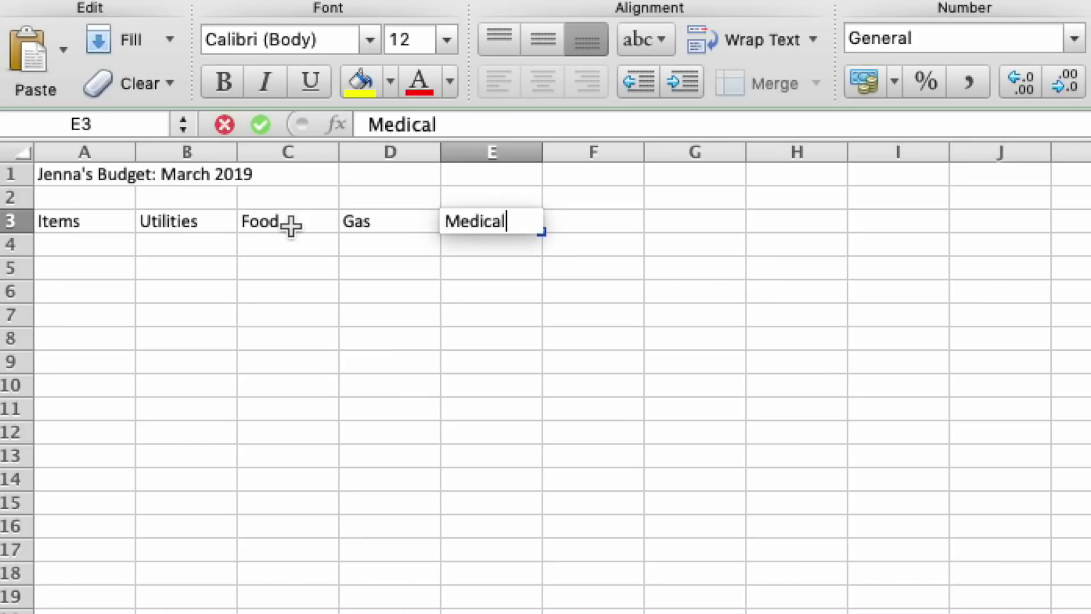
{"action": "key", "text": "Tab"}
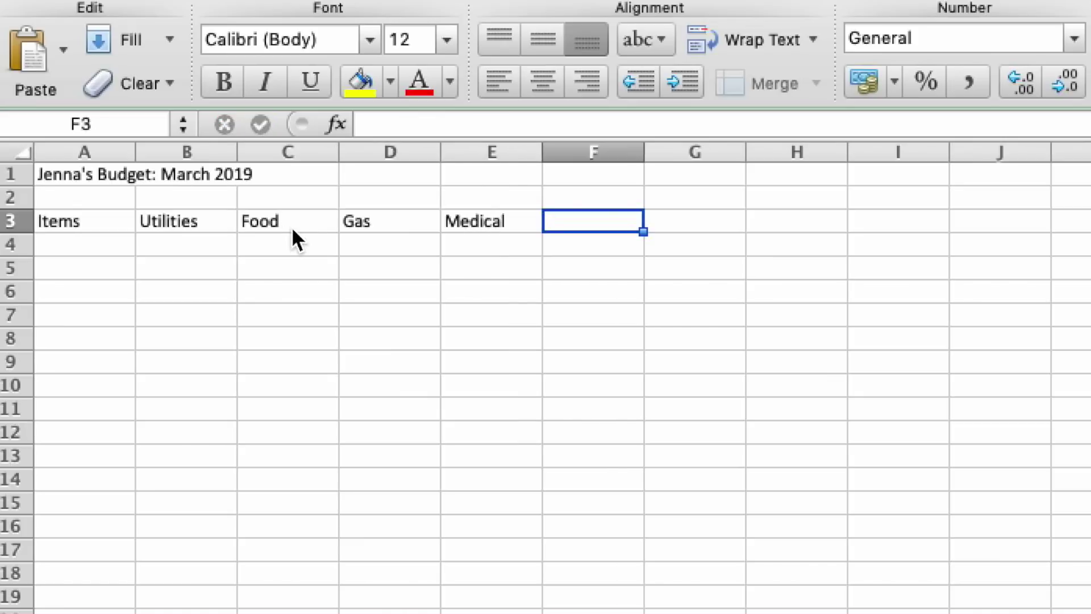
Add Media, Starbucks and Misc headers to row 3, dropping Medical and Home.
{"action": "type", "text": "Media"}
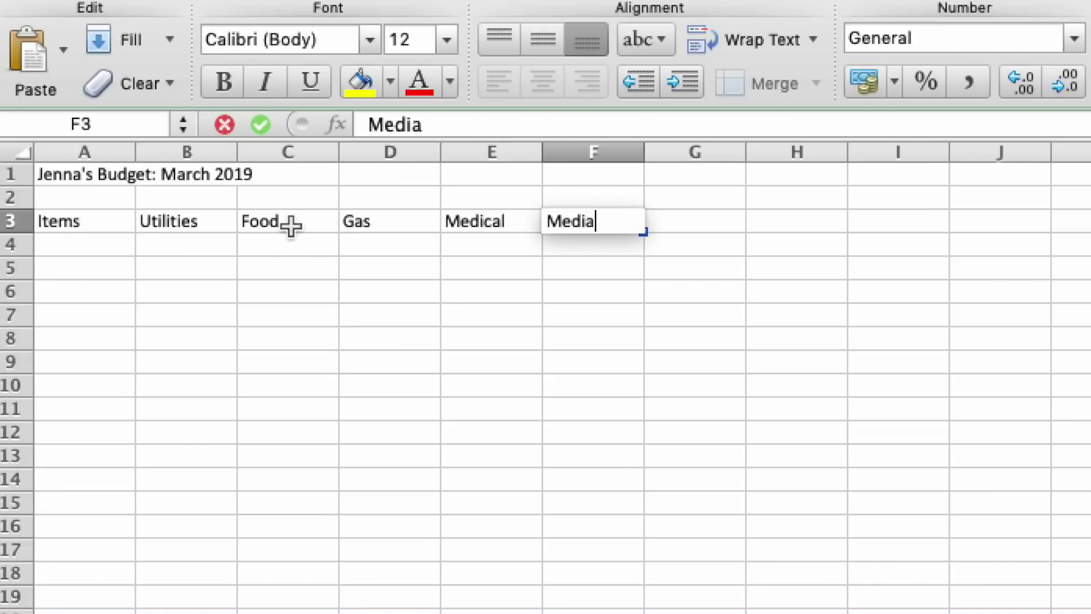
{"action": "key", "text": "Tab"}
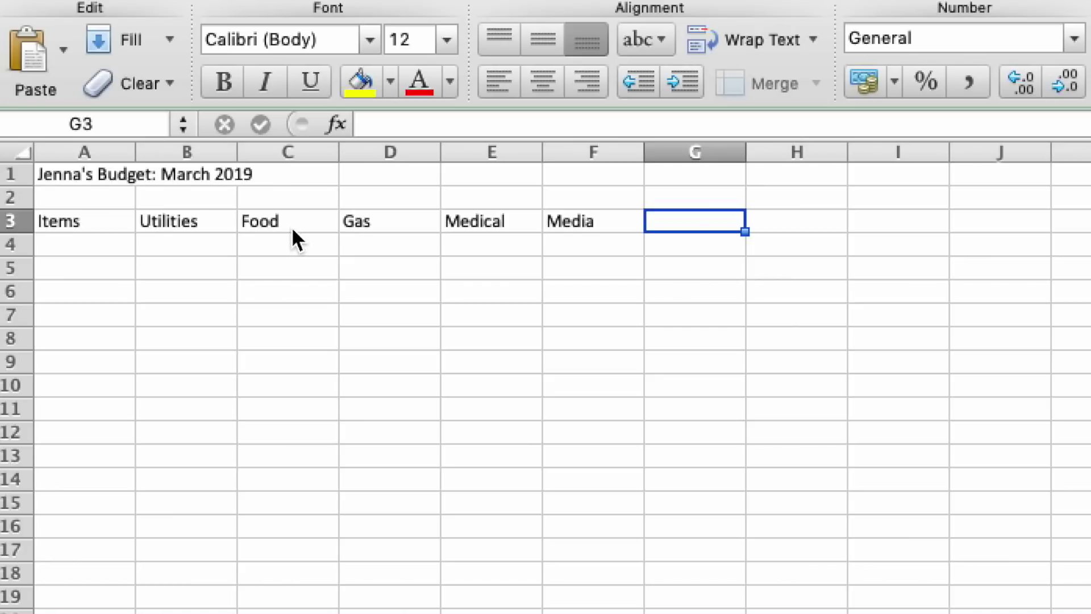
{"action": "type", "text": "Starbucks"}
{"action": "key", "text": "Tab"}
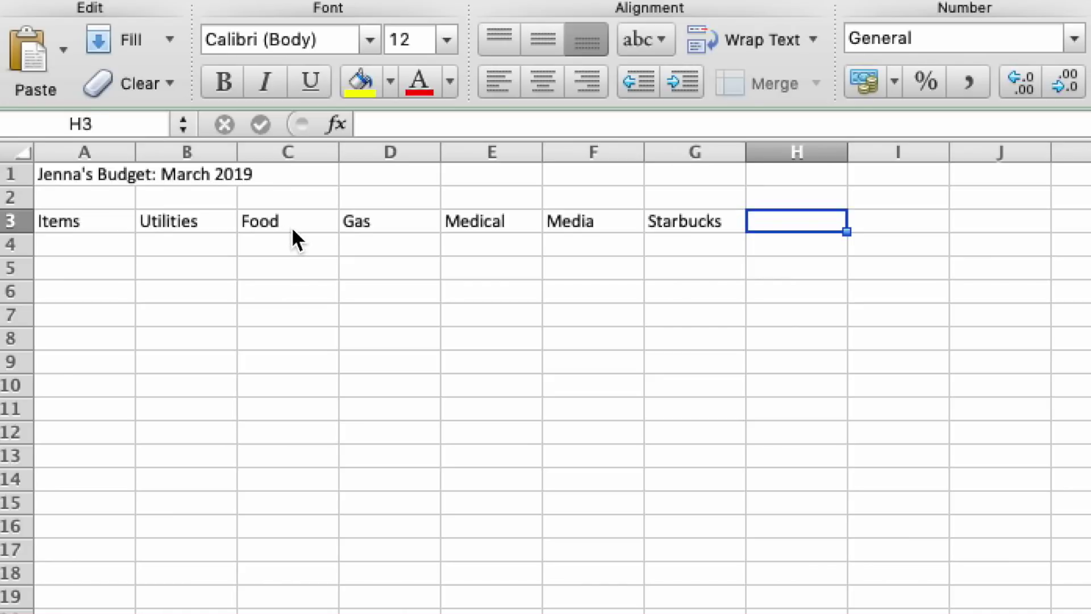
{"action": "type", "text": "Home"}
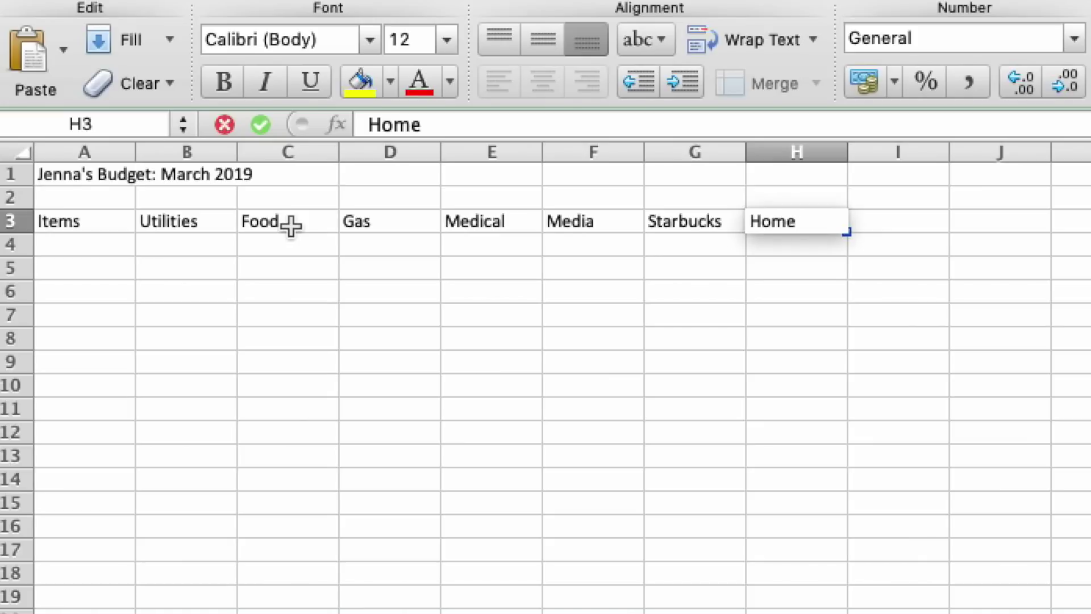
{"action": "key", "text": "Tab"}
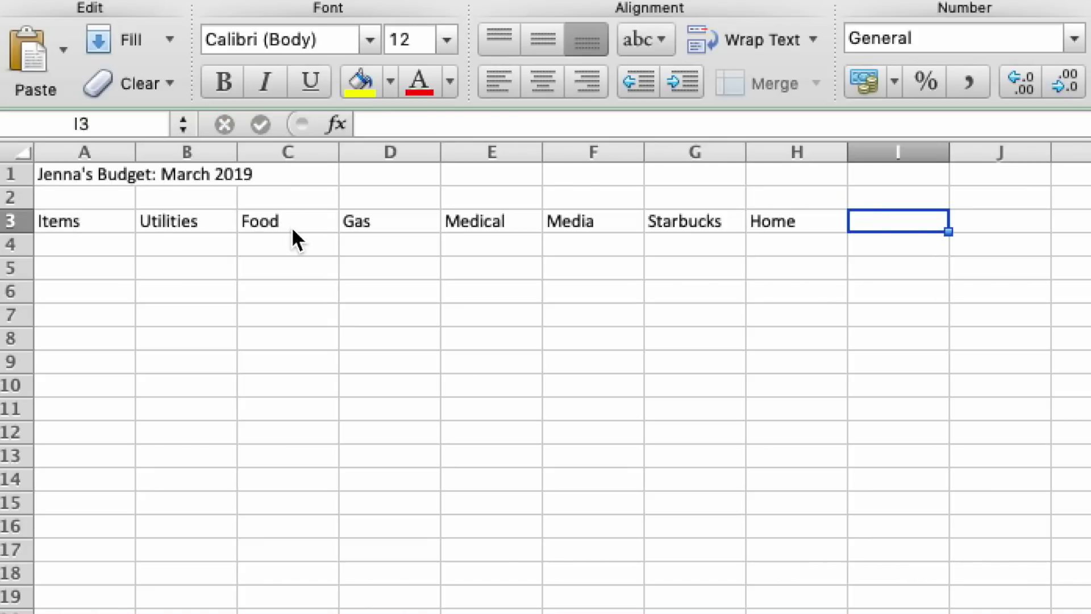
{"action": "type", "text": "Misc"}
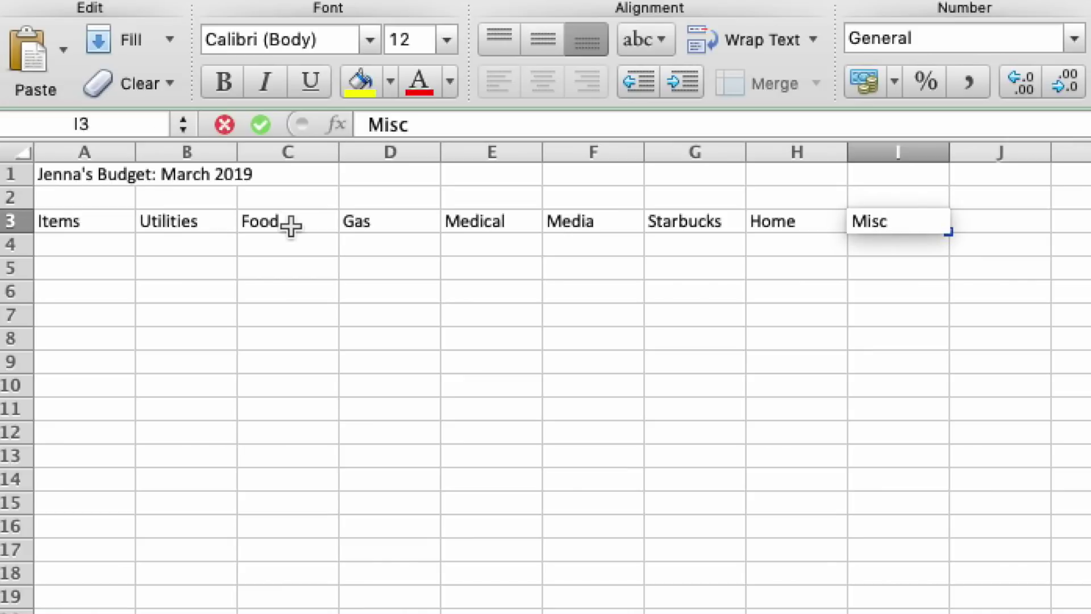
{"action": "left_click", "coordinate": [476, 453]}
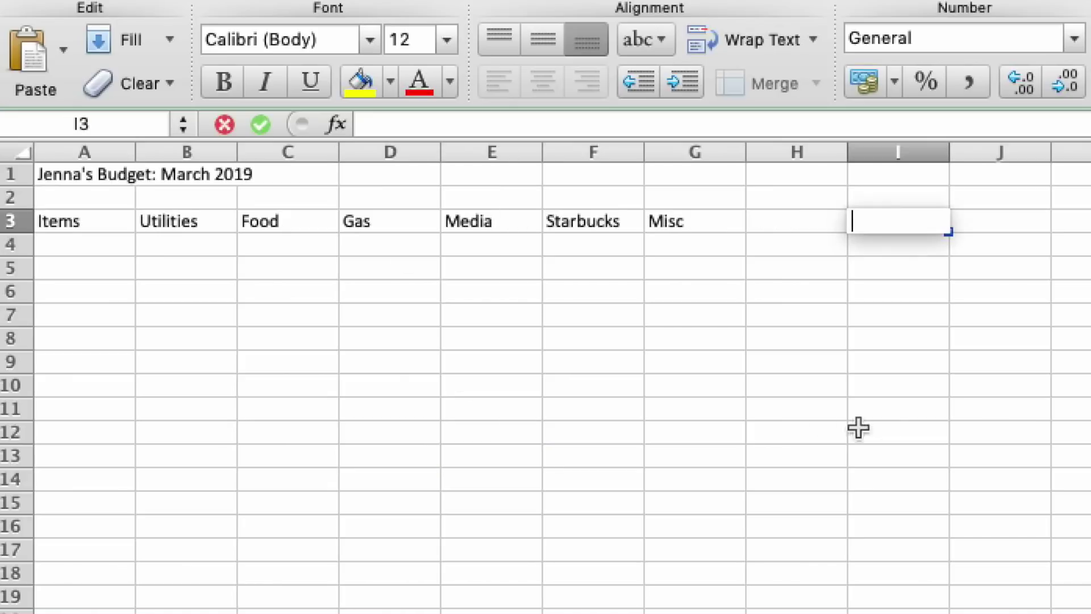
{"action": "left_click", "coordinate": [822, 424]}
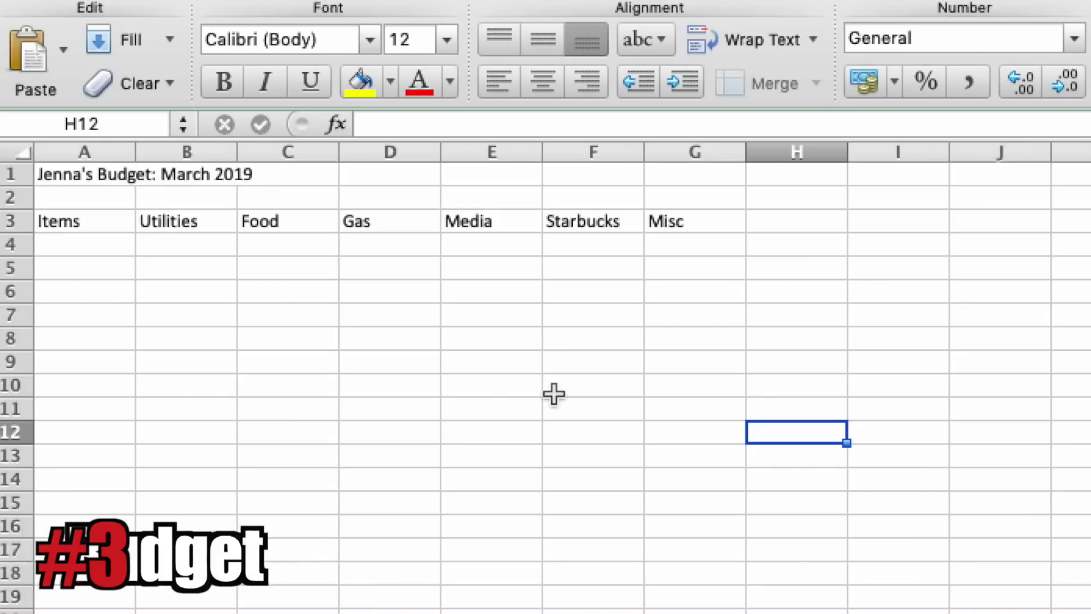
{"action": "left_click", "coordinate": [117, 245]}
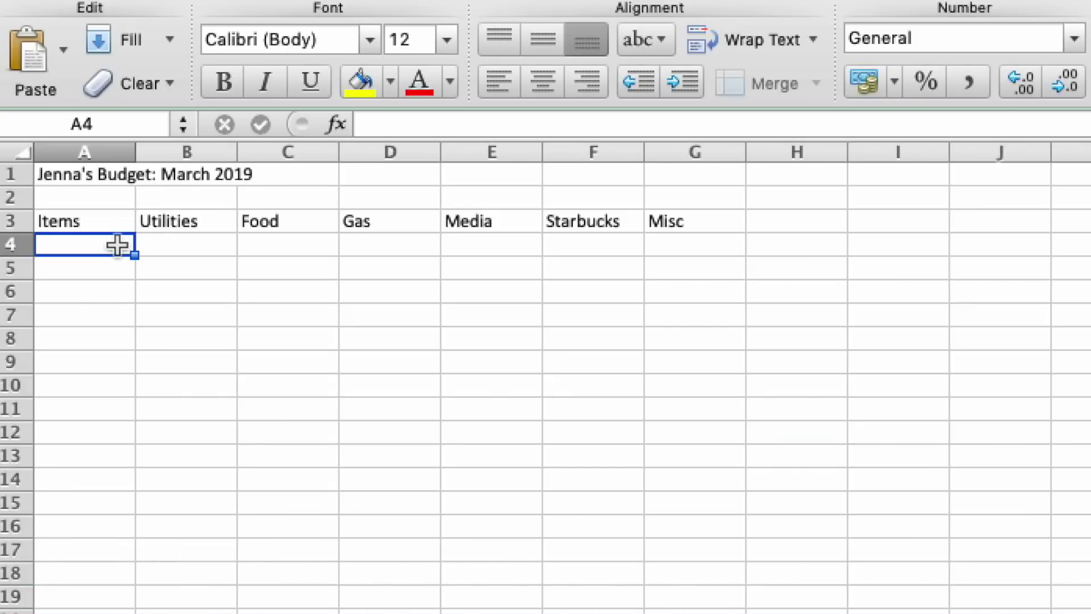
Start a Budget row in A4 with 900 for Utilities and 1000 for Food.
{"action": "type", "text": "Budget"}
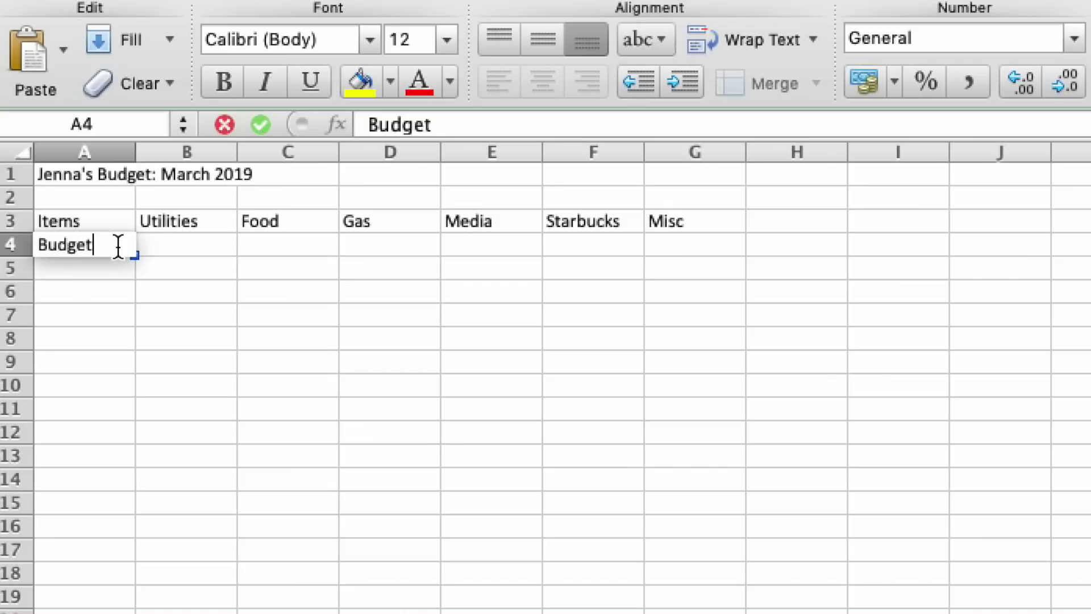
{"action": "key", "text": "Tab"}
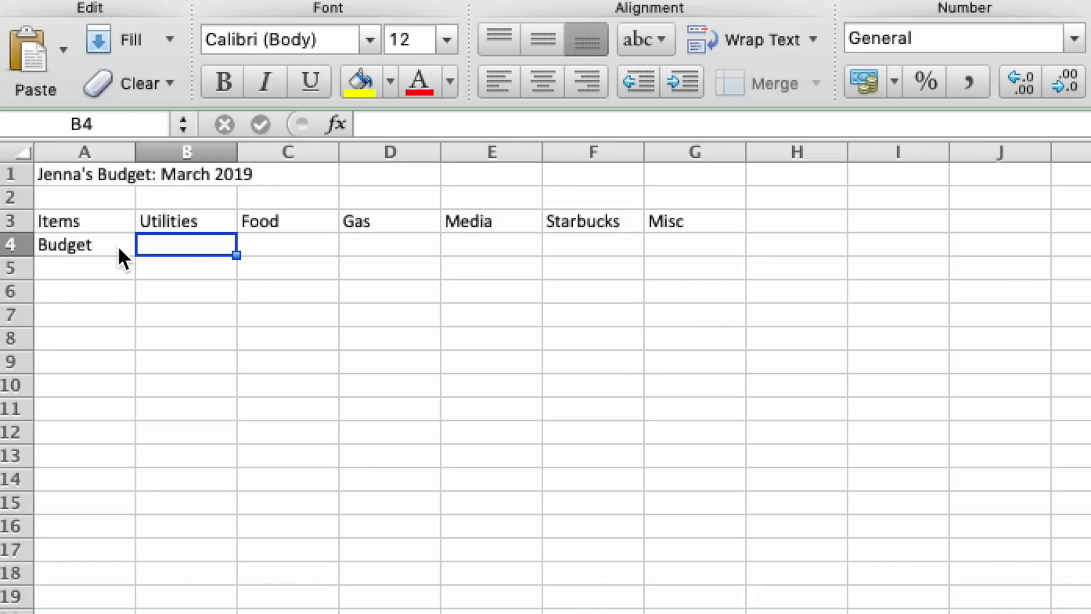
{"action": "type", "text": "900"}
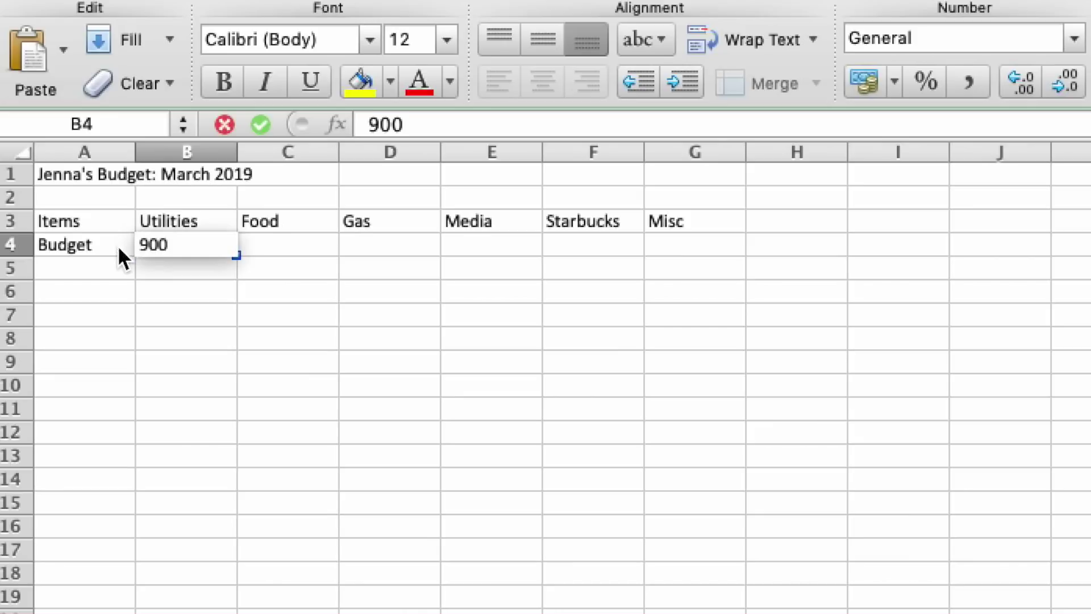
{"action": "key", "text": "Tab"}
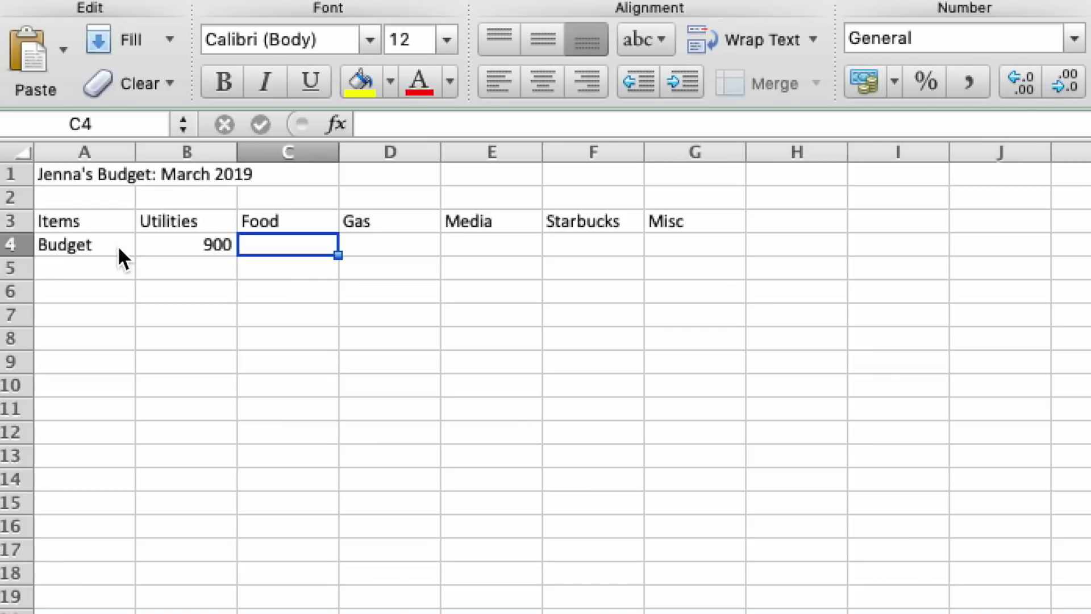
{"action": "type", "text": "1000"}
{"action": "key", "text": "Return"}
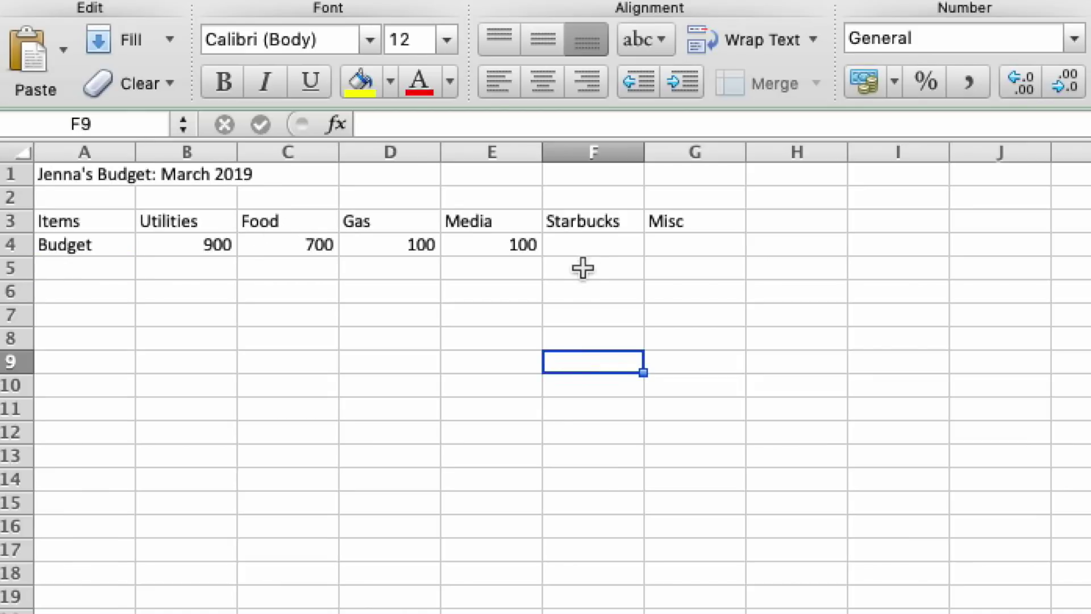
{"action": "left_click", "coordinate": [591, 245]}
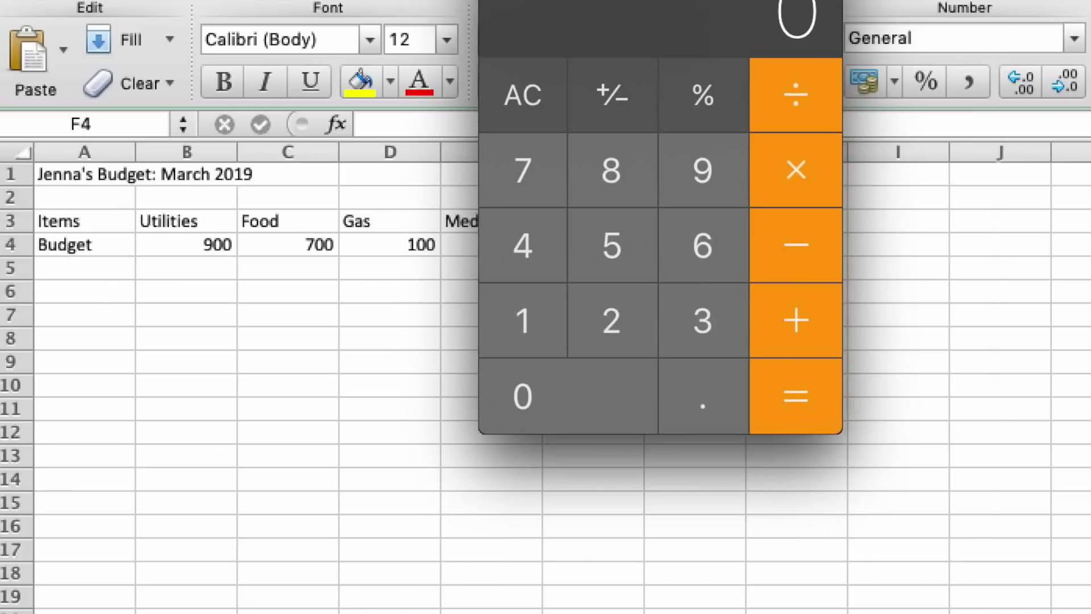
Calculate 5 × 30 and enter 150 as the Starbucks budget in F4.
{"action": "left_click_drag", "start_coordinate": [687, 3], "coordinate": [864, 96]}
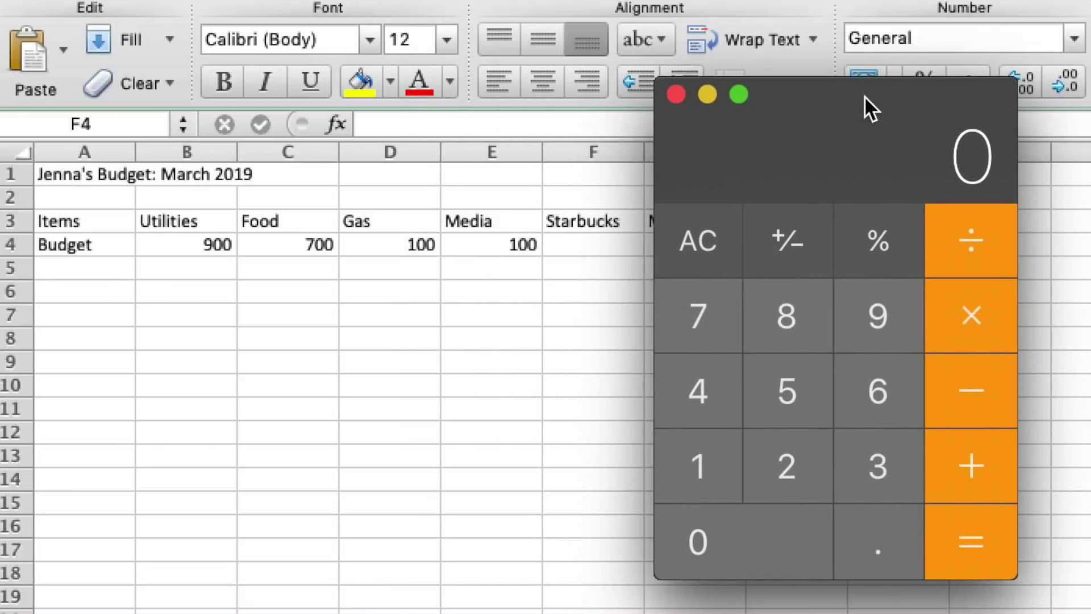
{"action": "type", "text": "5*30="}
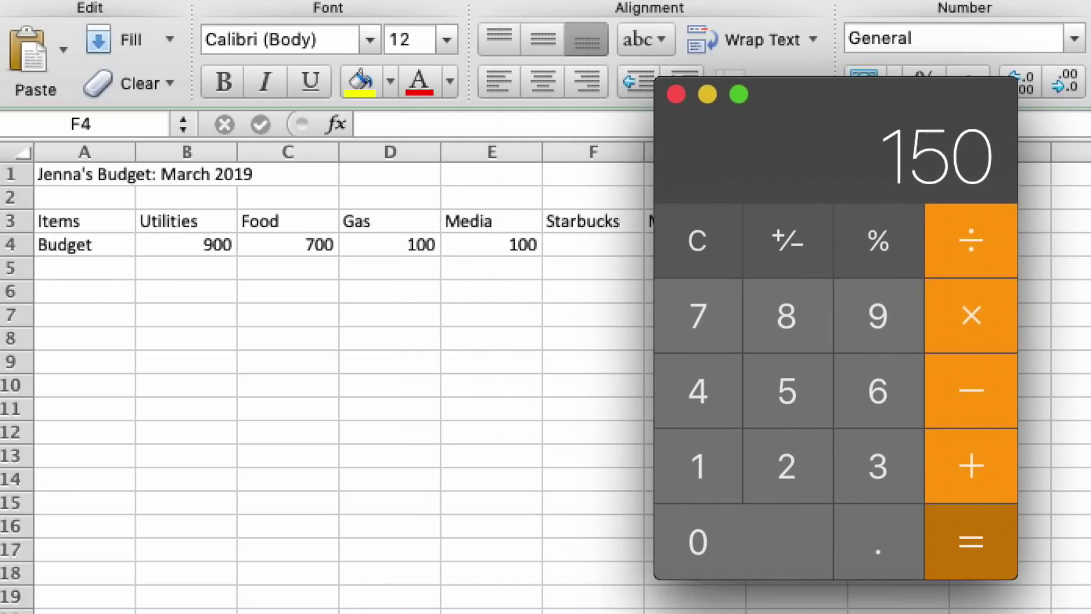
{"action": "left_click", "coordinate": [592, 240]}
{"action": "type", "text": "150"}
{"action": "key", "text": "Tab"}
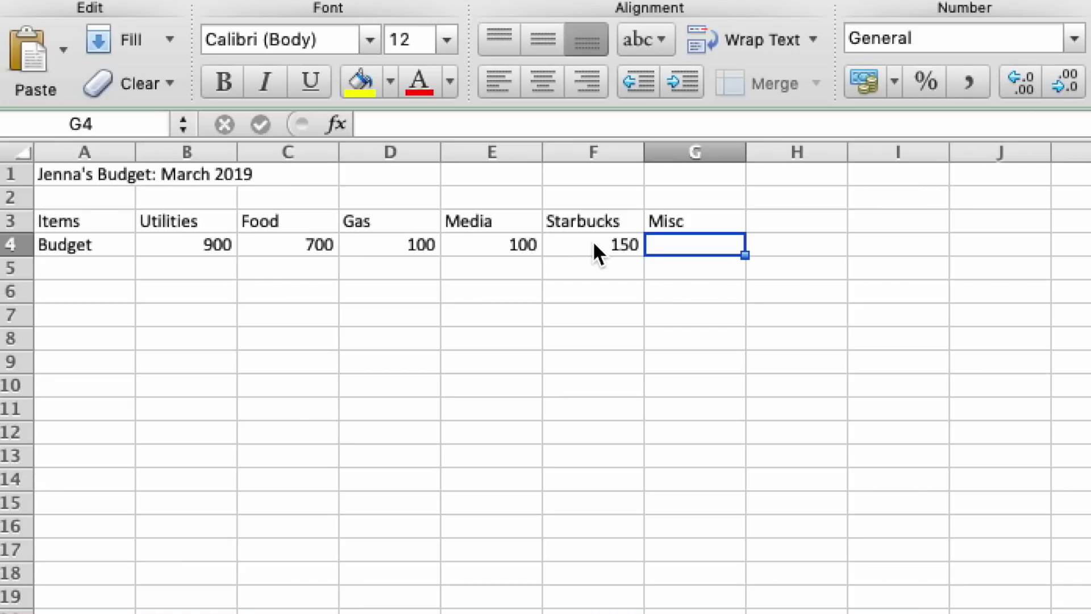
Enter 200 as the Misc budget in G4, then select cell A5.
{"action": "type", "text": "200"}
{"action": "left_click", "coordinate": [570, 281]}
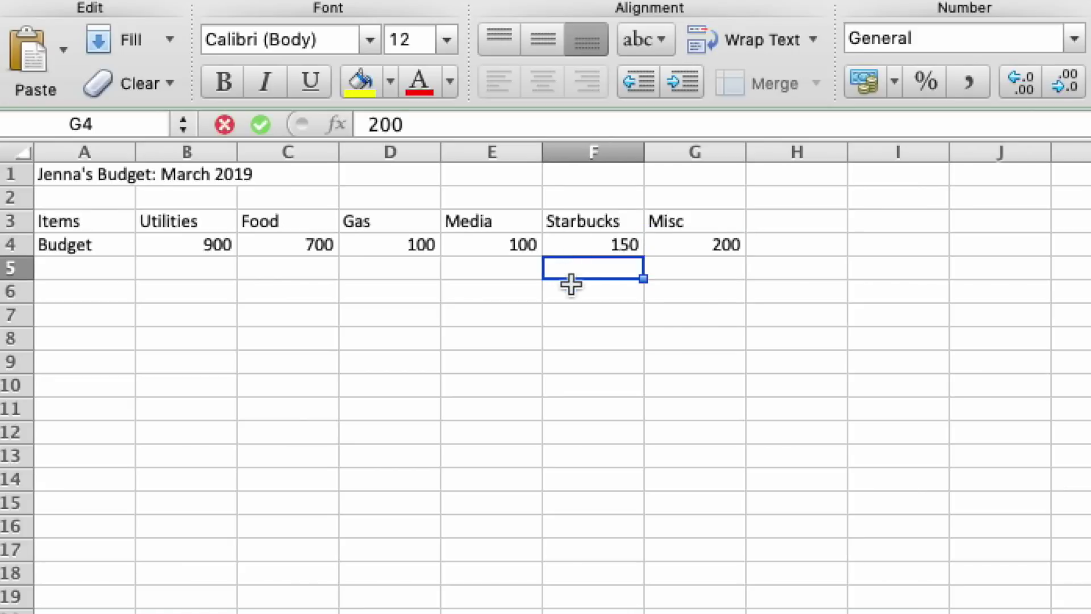
{"action": "key", "text": "Right"}
{"action": "key", "text": "Down"}
{"action": "key", "text": "Down"}
{"action": "key", "text": "Down"}
{"action": "key", "text": "Down"}
{"action": "key", "text": "Down"}
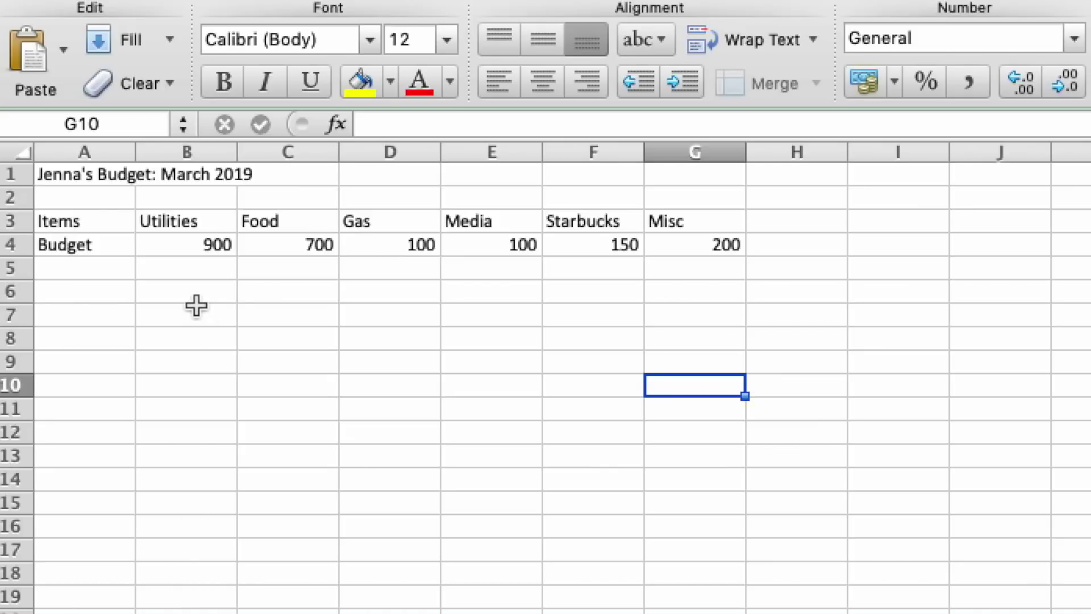
{"action": "left_click", "coordinate": [83, 266]}
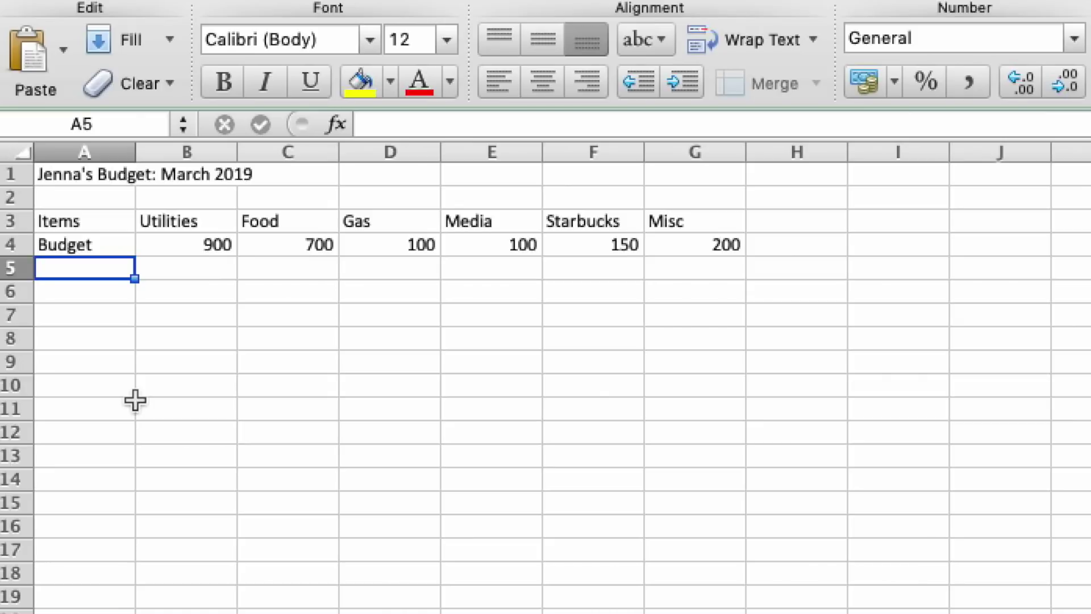
{"action": "type", "text": "Spending History"}
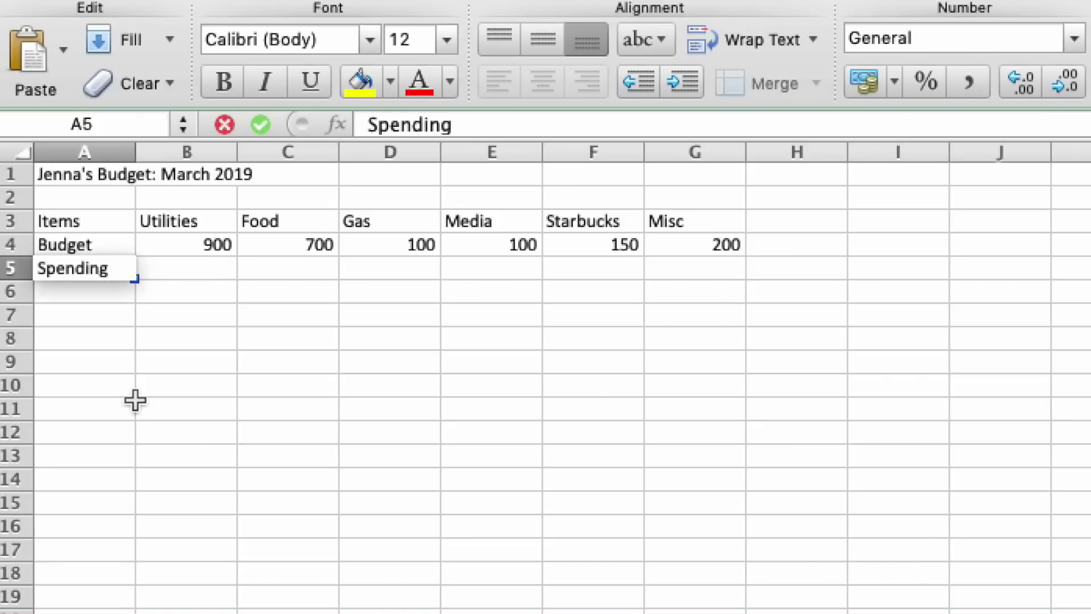
{"action": "left_click", "coordinate": [390, 361]}
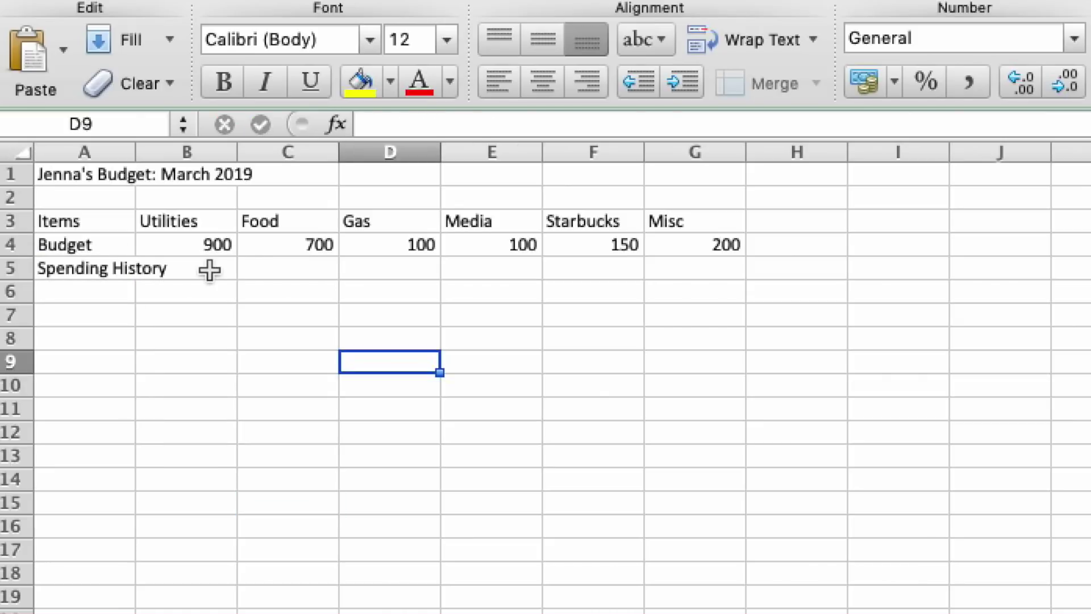
{"action": "left_click_drag", "start_coordinate": [209, 270], "coordinate": [696, 578]}
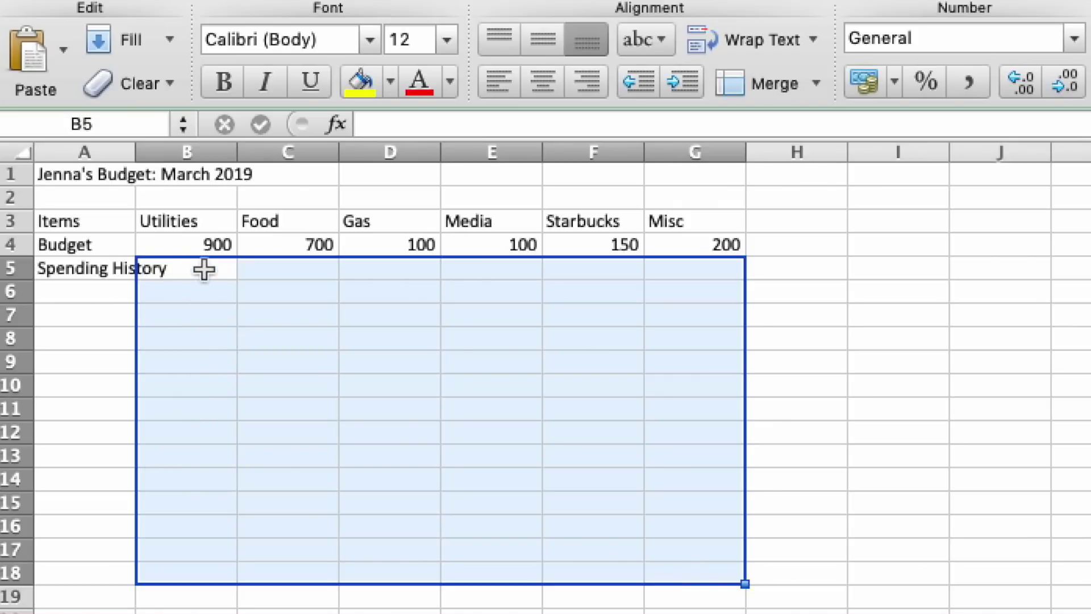
{"action": "left_click", "coordinate": [204, 269]}
{"action": "left_click", "coordinate": [194, 293]}
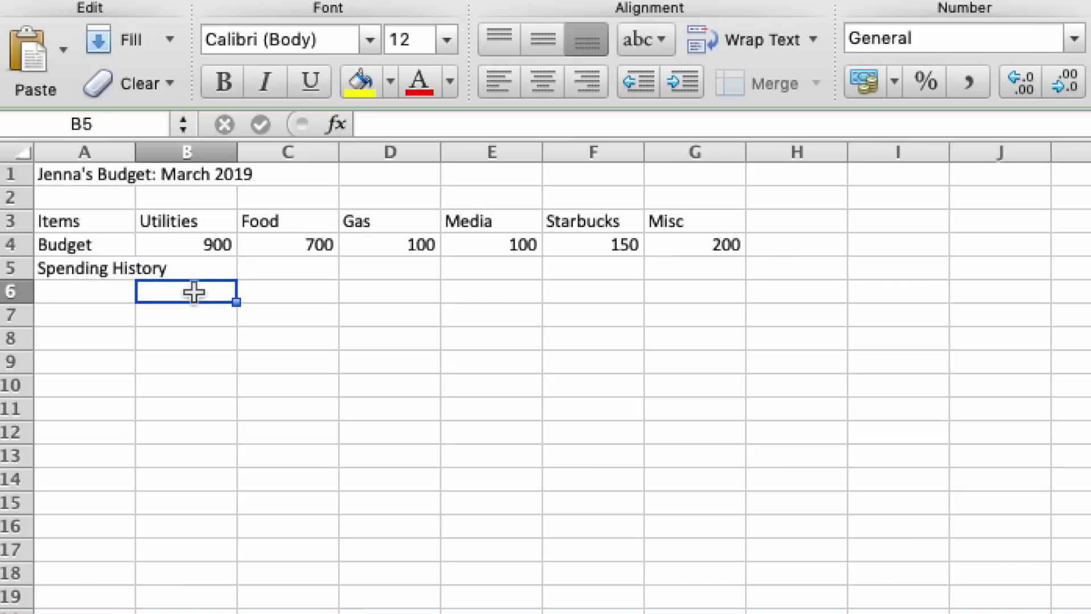
{"action": "left_click", "coordinate": [189, 312]}
{"action": "key", "text": "Down"}
{"action": "key", "text": "Down"}
{"action": "key", "text": "Down"}
{"action": "key", "text": "Down"}
{"action": "key", "text": "Down"}
{"action": "key", "text": "Down"}
{"action": "key", "text": "Down"}
{"action": "key", "text": "Down"}
{"action": "key", "text": "Down"}
{"action": "key", "text": "Right"}
{"action": "key", "text": "Right"}
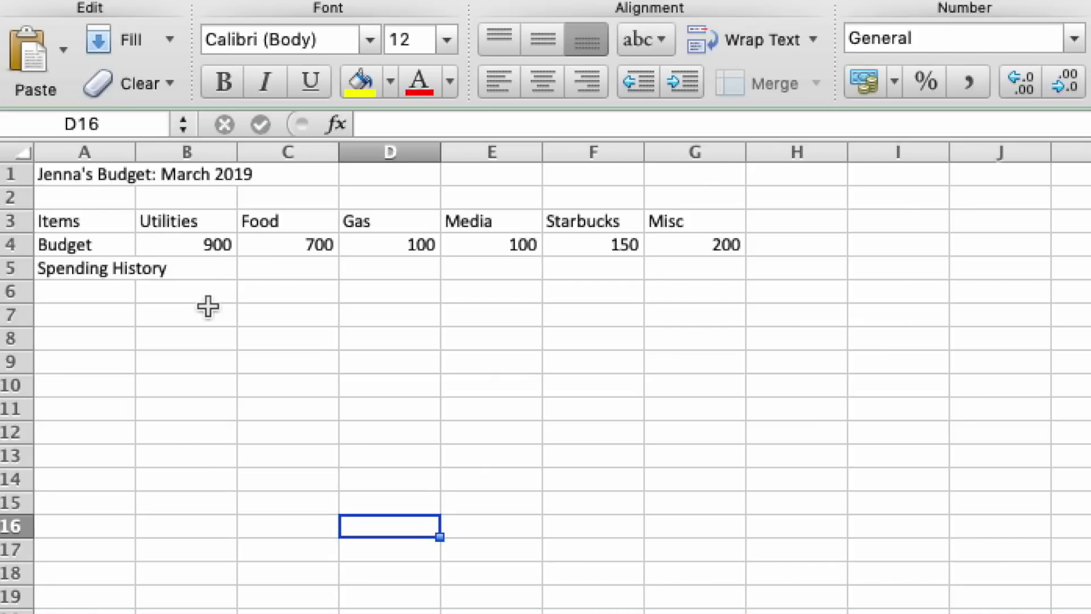
{"action": "left_click", "coordinate": [84, 549]}
Label cell A17 'Total' below the spending history rows.
{"action": "type", "text": "T"}
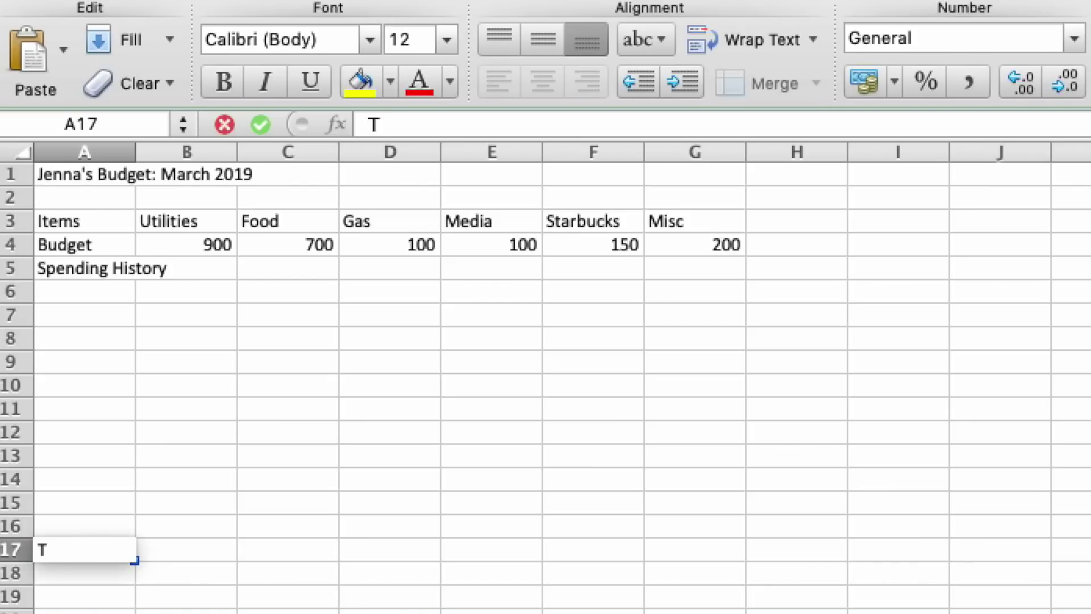
{"action": "type", "text": "otal"}
{"action": "left_click", "coordinate": [183, 555]}
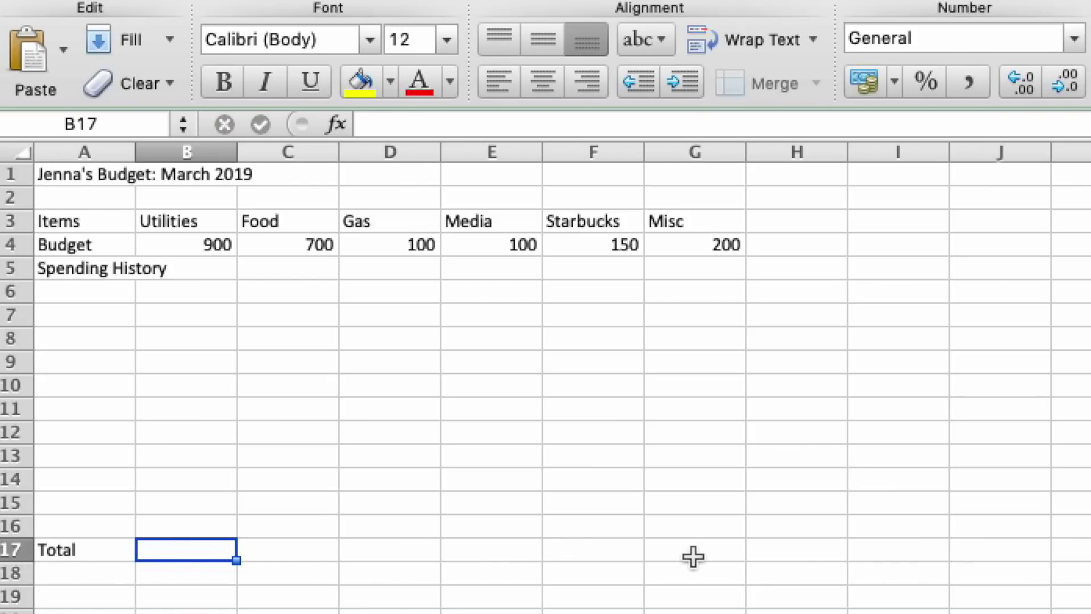
{"action": "left_click", "coordinate": [269, 549]}
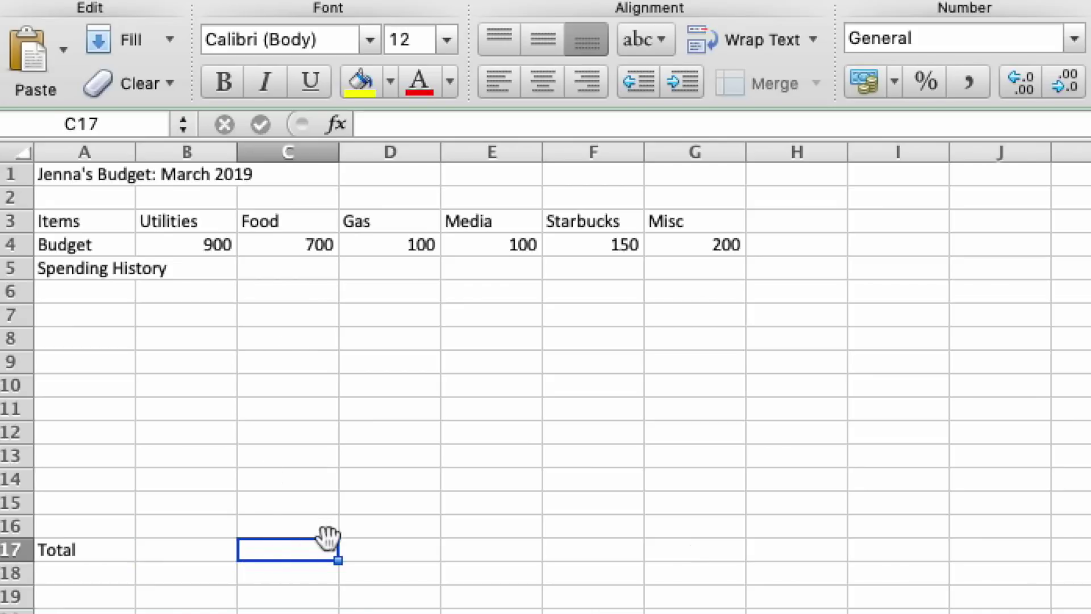
{"action": "left_click", "coordinate": [378, 546]}
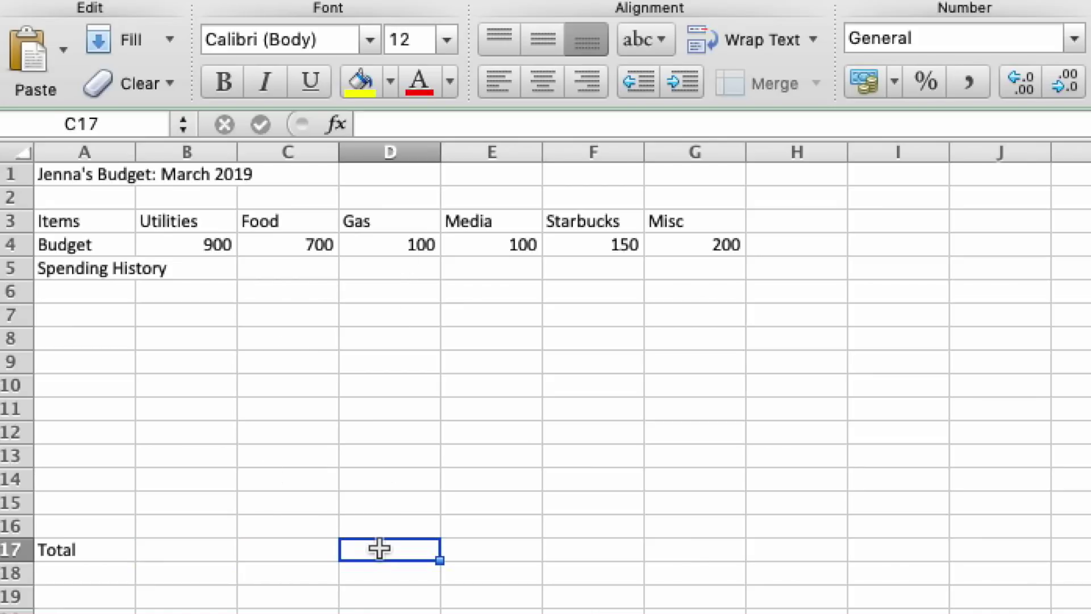
{"action": "left_click", "coordinate": [205, 548]}
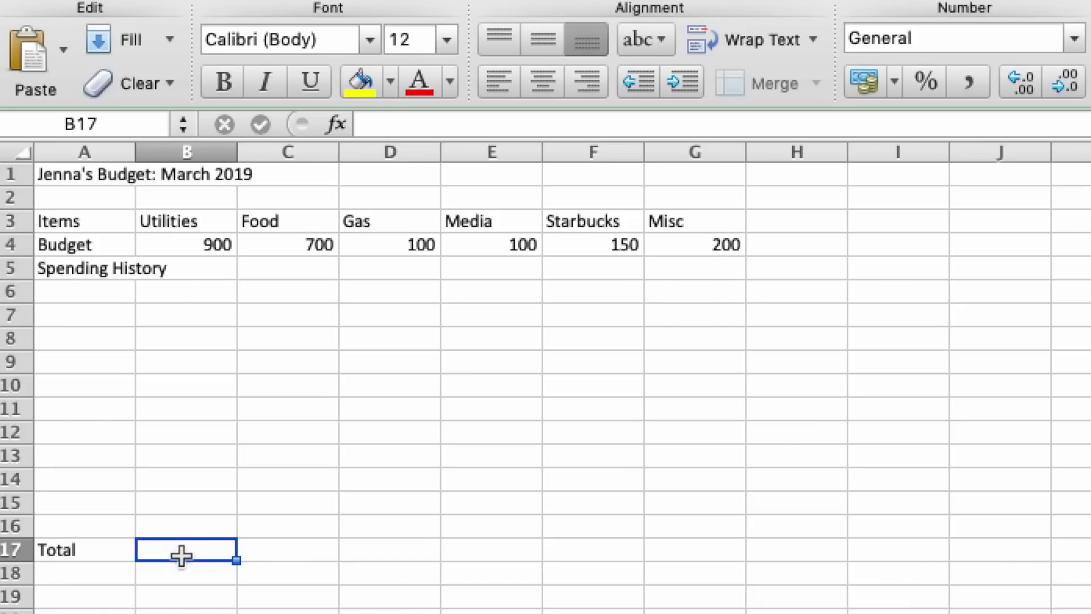
Sum B5:B16 into B17 for Utilities and paste a total formula into C17 for Food.
{"action": "type", "text": "=sum"}
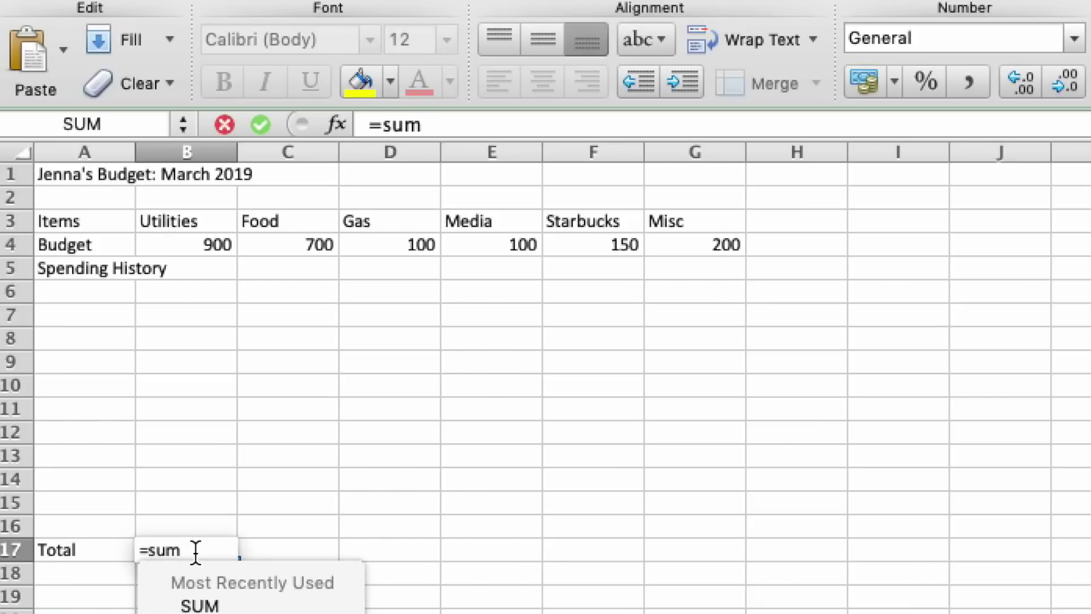
{"action": "type", "text": "("}
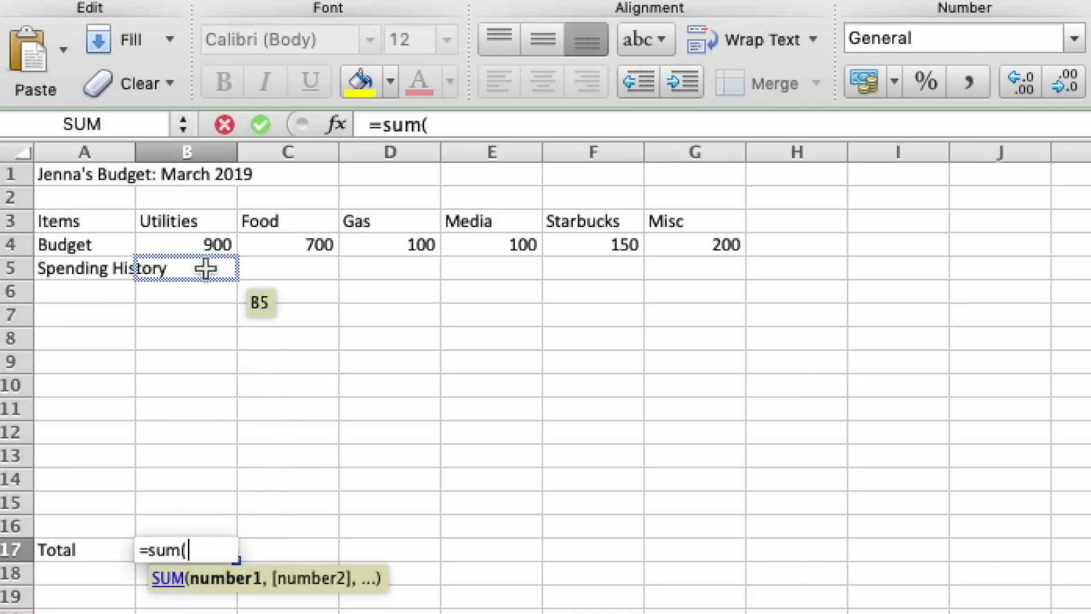
{"action": "left_click_drag", "start_coordinate": [205, 269], "coordinate": [201, 520]}
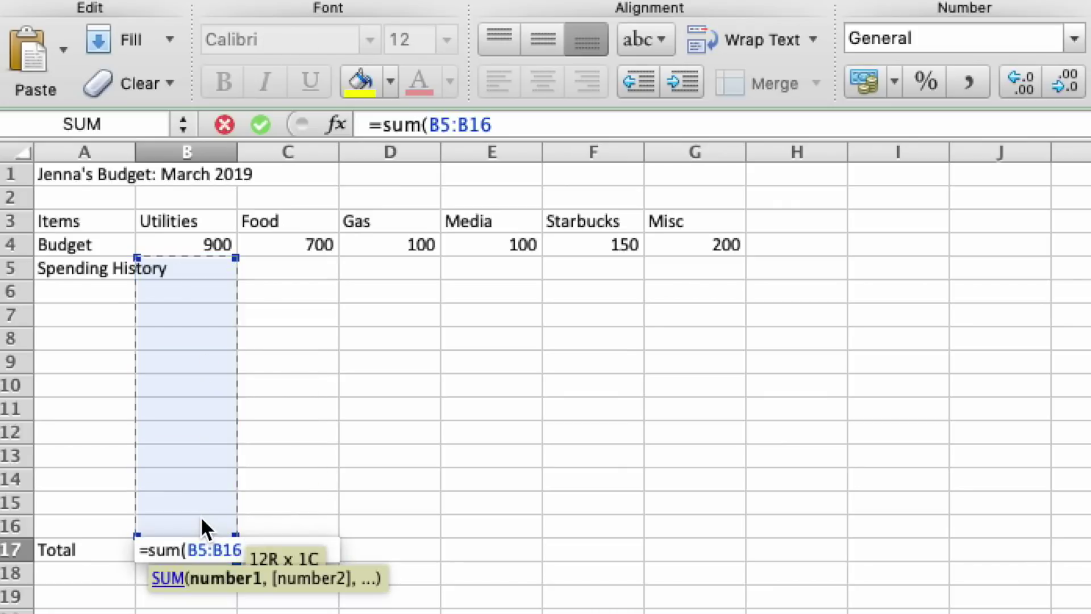
{"action": "type", "text": ")"}
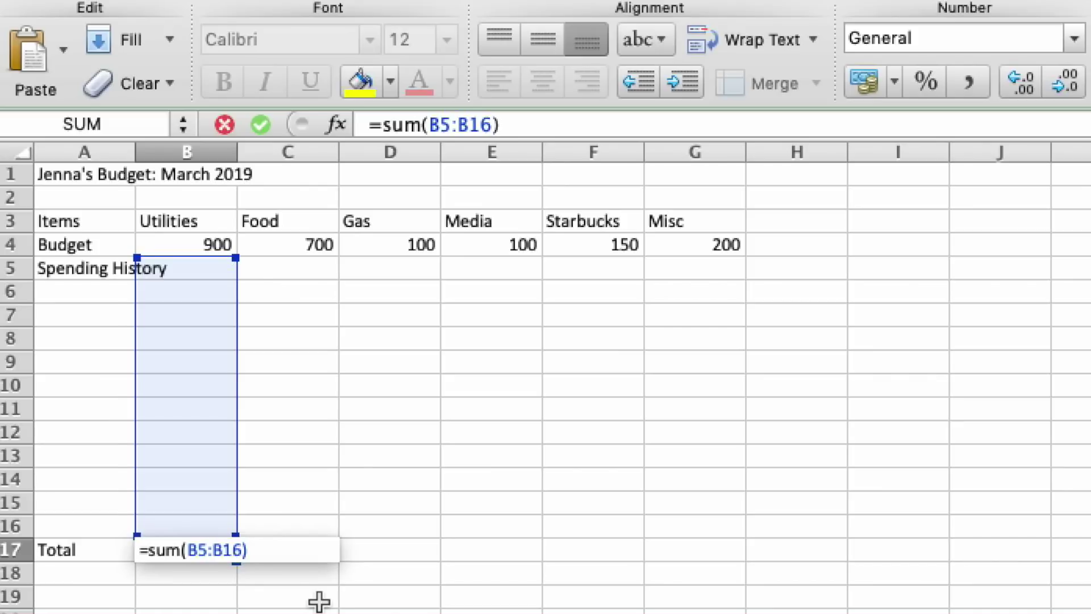
{"action": "key", "text": "Return"}
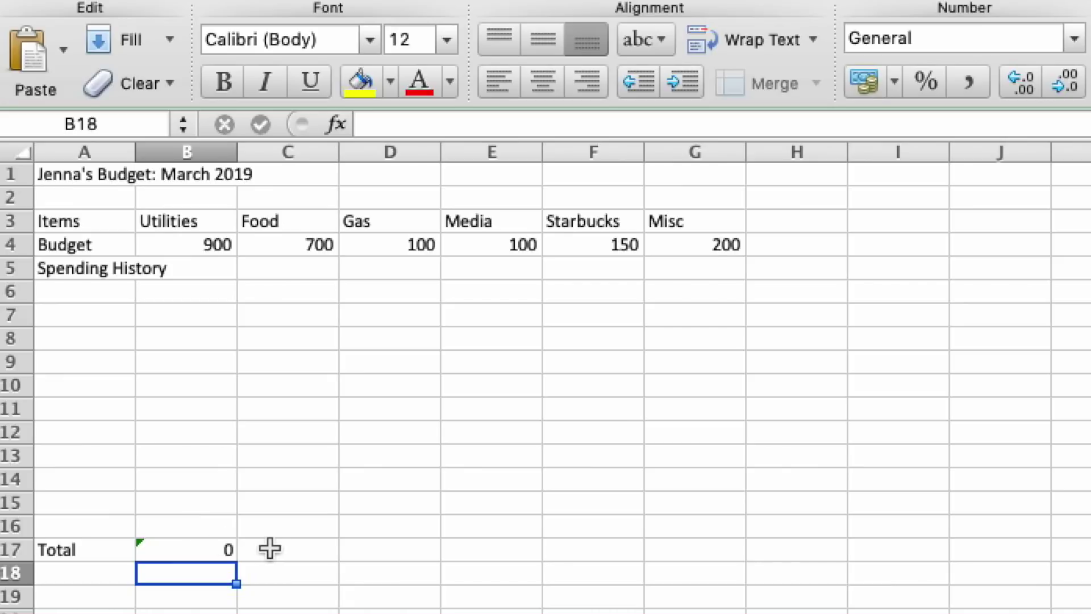
{"action": "left_click", "coordinate": [306, 549]}
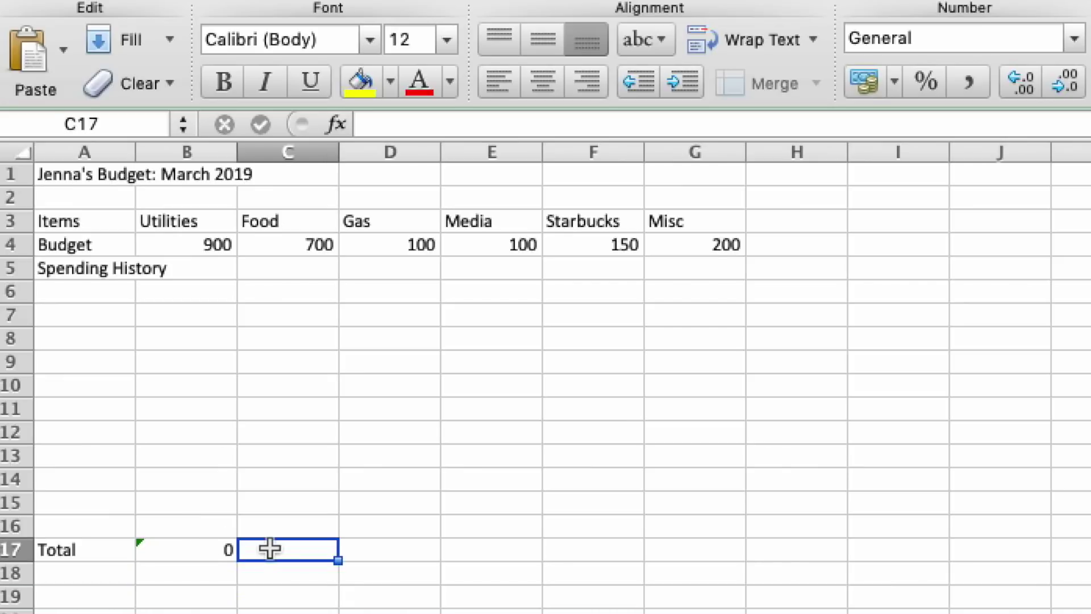
{"action": "key", "text": "super+v"}
Add SUM totals of rows 5–16 in D17 for Gas and E17 for Media.
{"action": "left_click", "coordinate": [397, 557]}
{"action": "type", "text": "=sum"}
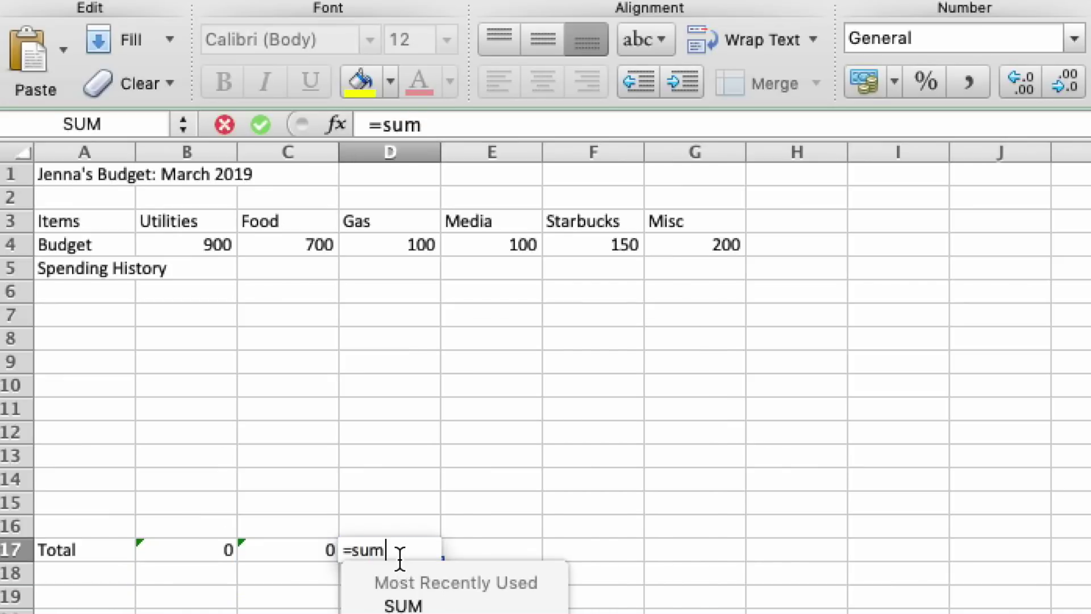
{"action": "type", "text": "("}
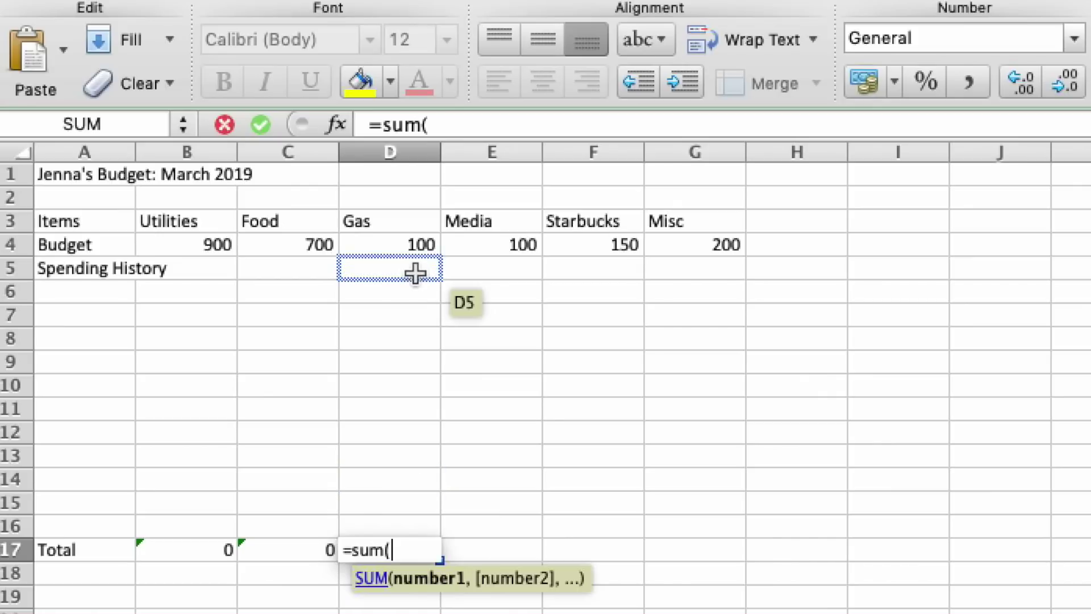
{"action": "left_click_drag", "start_coordinate": [415, 273], "coordinate": [414, 515]}
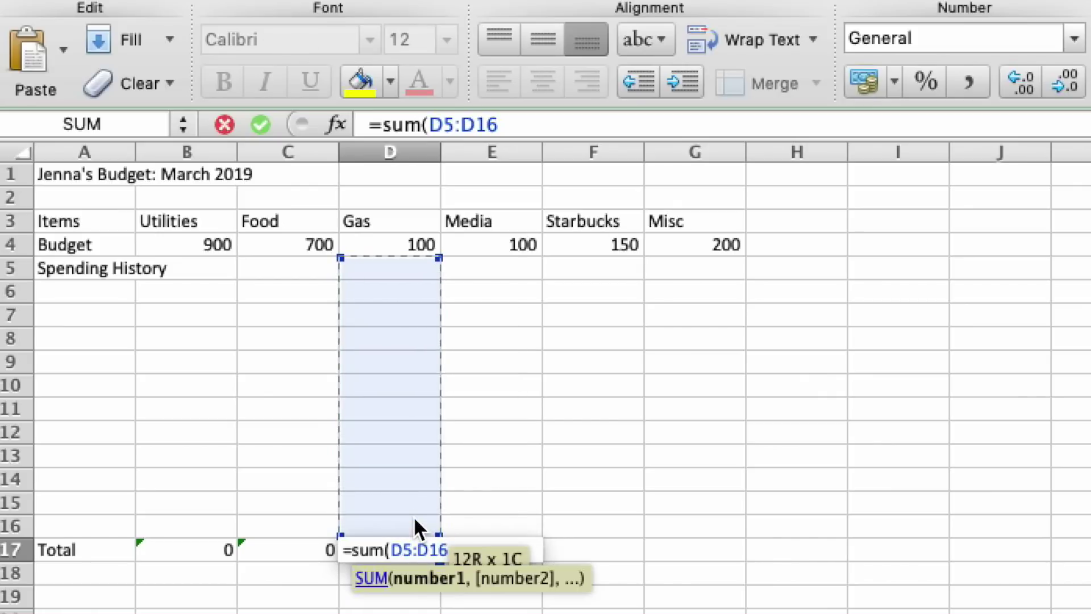
{"action": "type", "text": ")"}
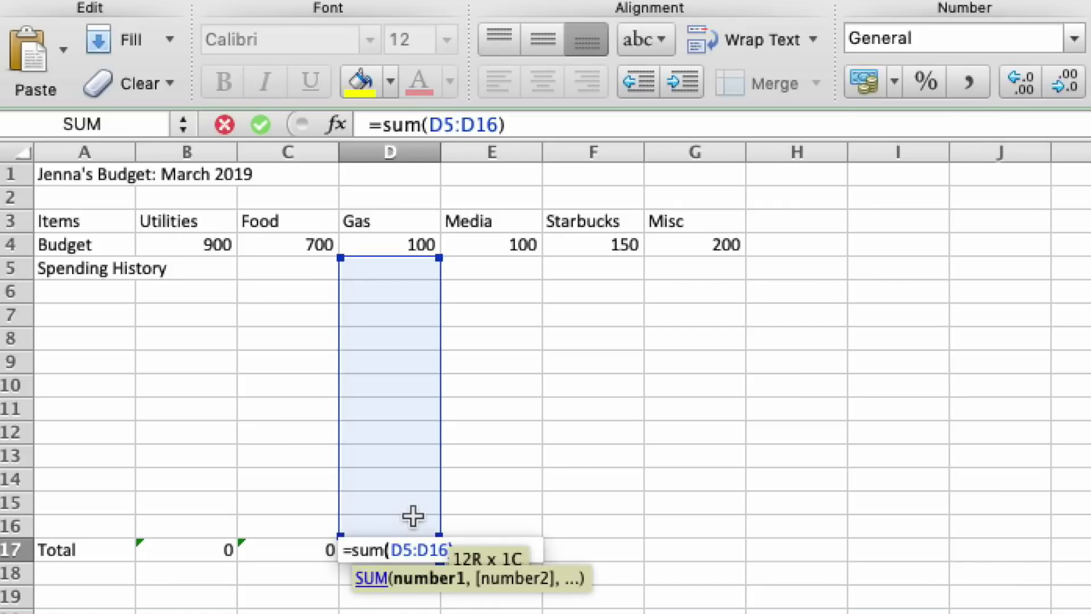
{"action": "key", "text": "Return"}
{"action": "left_click", "coordinate": [484, 554]}
{"action": "type", "text": "="}
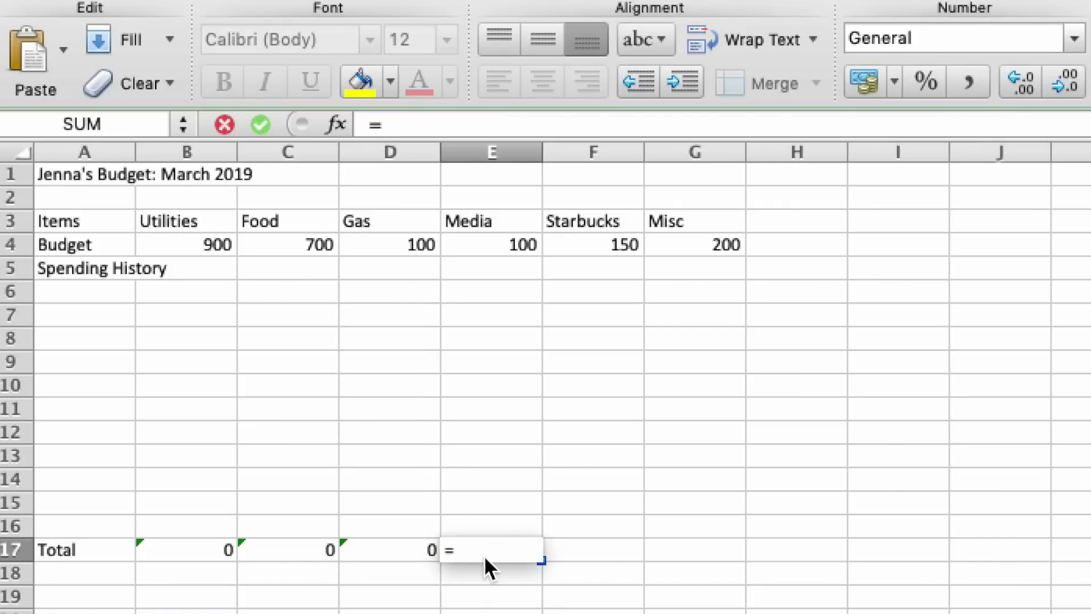
{"action": "type", "text": "sum"}
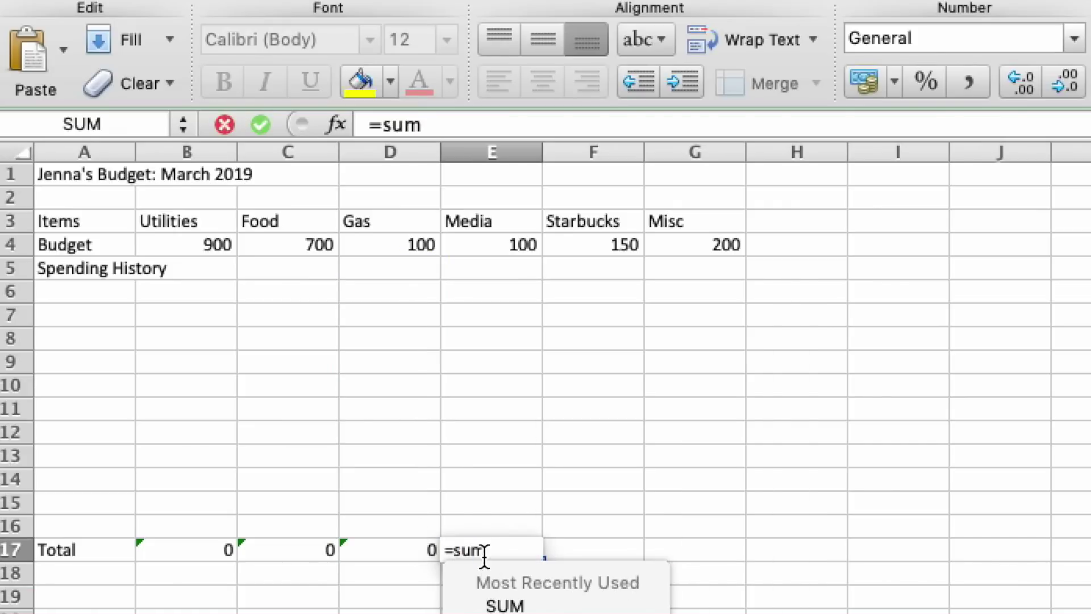
{"action": "type", "text": "("}
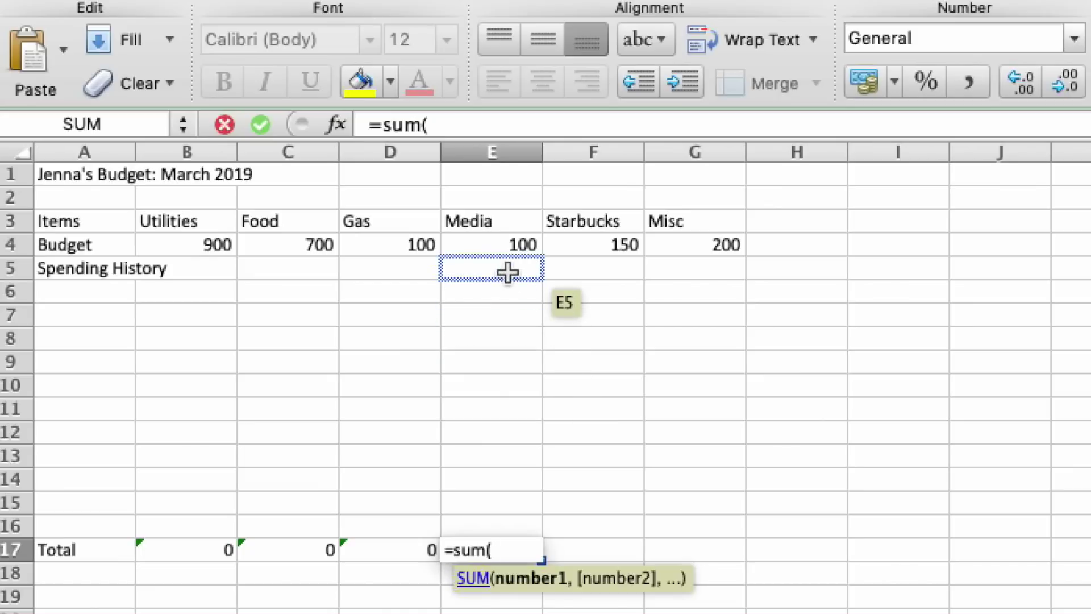
{"action": "left_click_drag", "start_coordinate": [507, 272], "coordinate": [511, 480]}
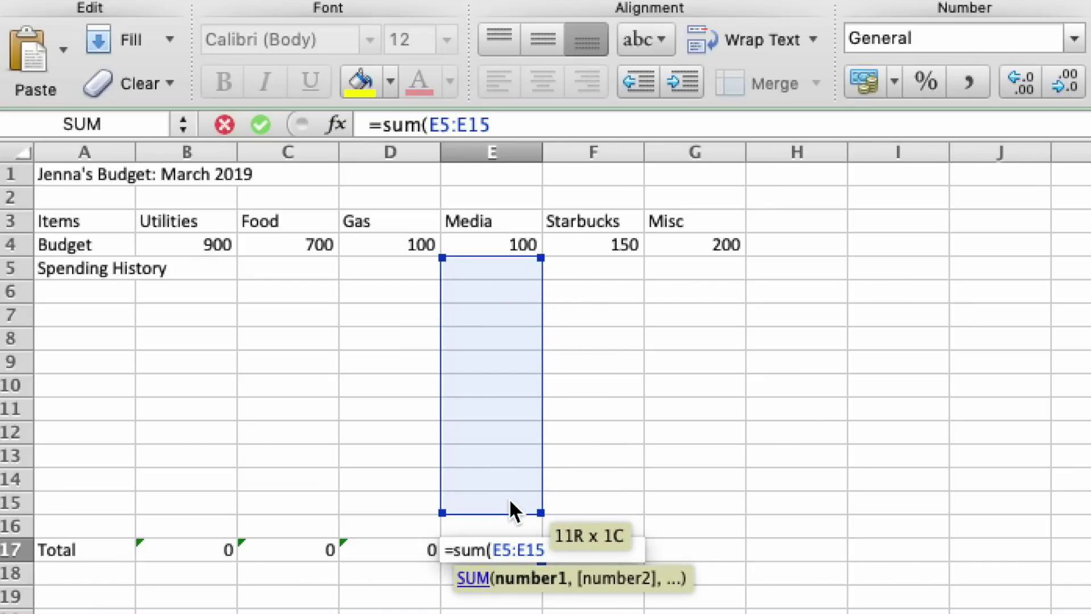
{"action": "left_click_drag", "start_coordinate": [509, 513], "coordinate": [509, 521]}
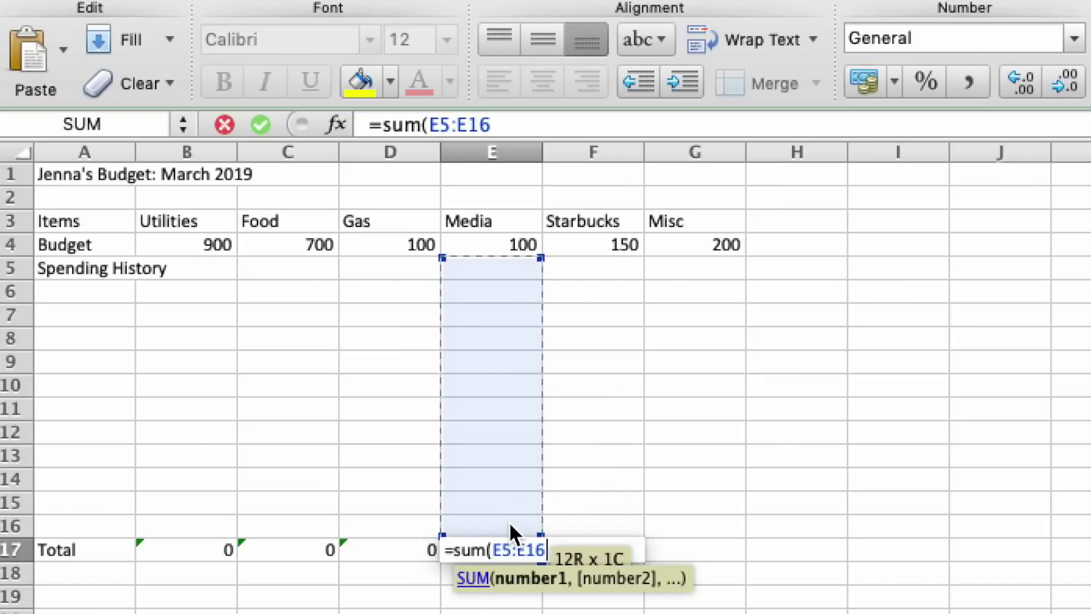
{"action": "key", "text": "Return"}
{"action": "left_click", "coordinate": [560, 548]}
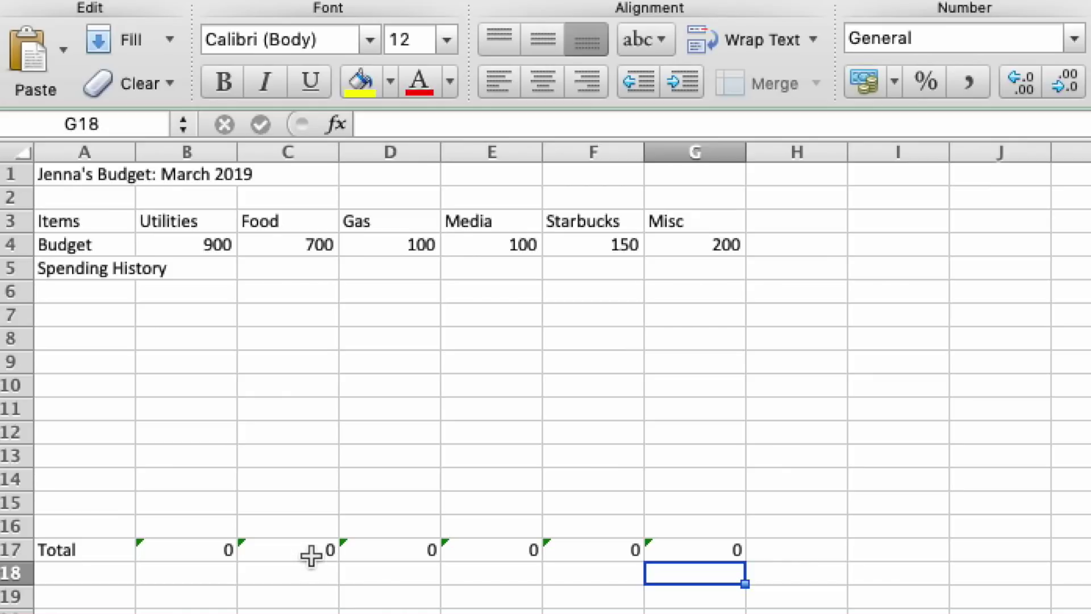
Test the Food total with 50 and 25 in C5:C6, then label A18 'Savings'.
{"action": "left_click", "coordinate": [296, 265]}
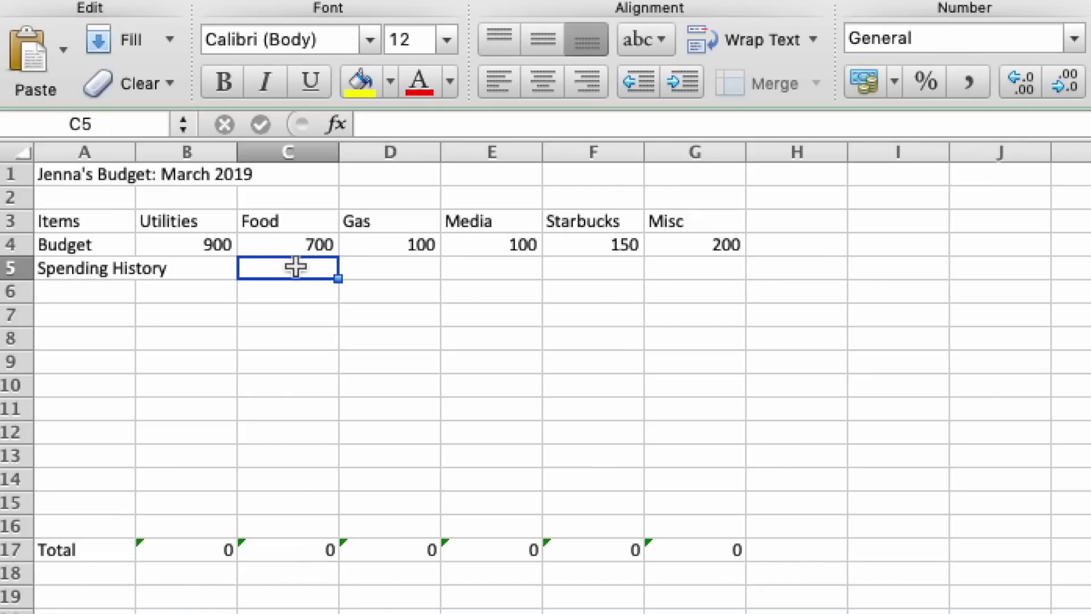
{"action": "type", "text": "50"}
{"action": "key", "text": "Return"}
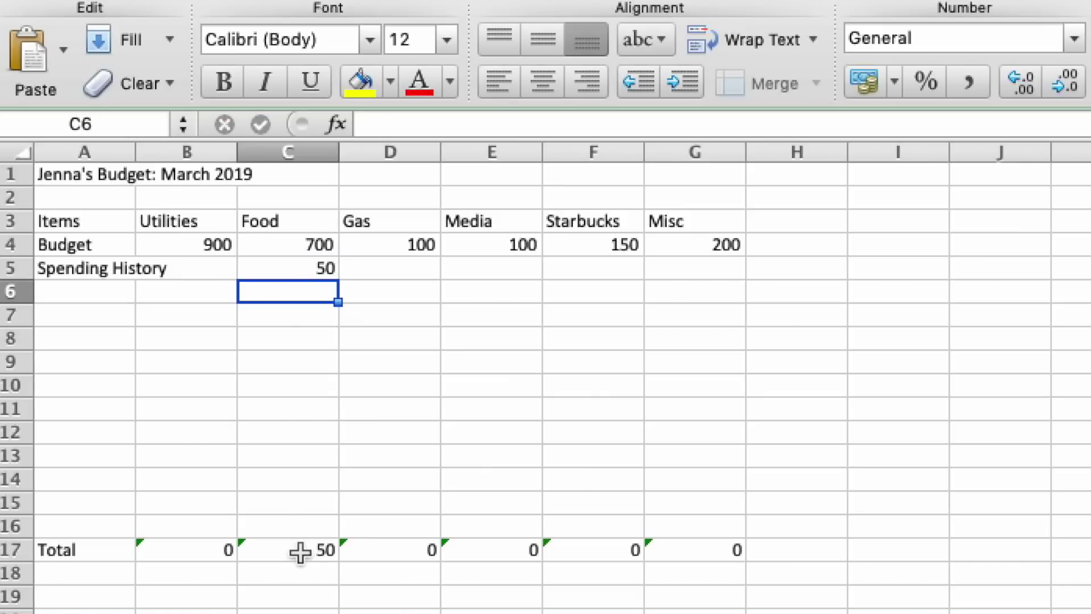
{"action": "type", "text": "25"}
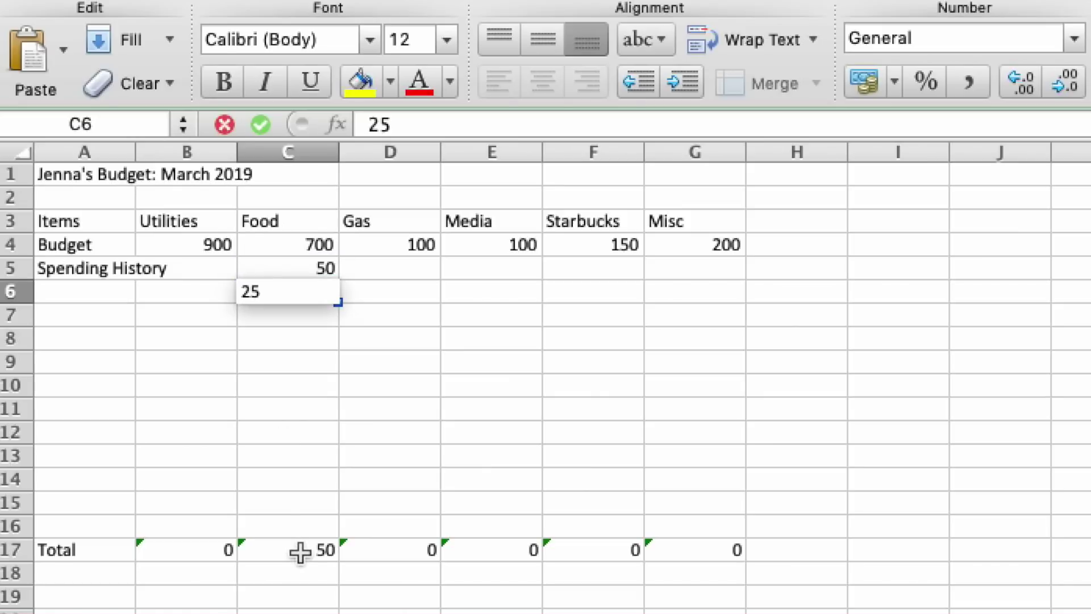
{"action": "key", "text": "Return"}
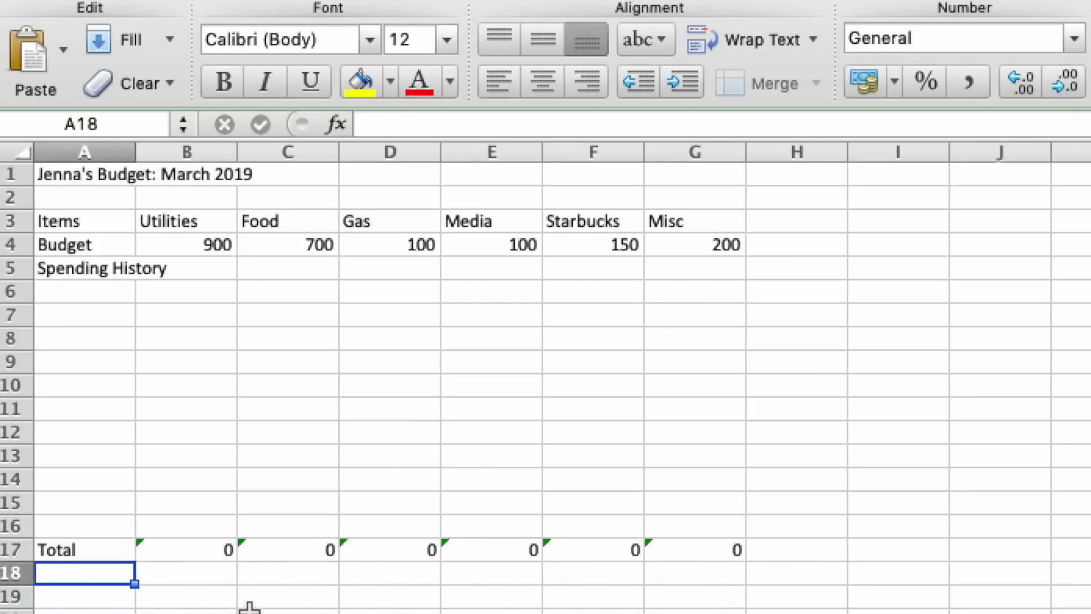
{"action": "type", "text": "Savings"}
{"action": "key", "text": "Tab"}
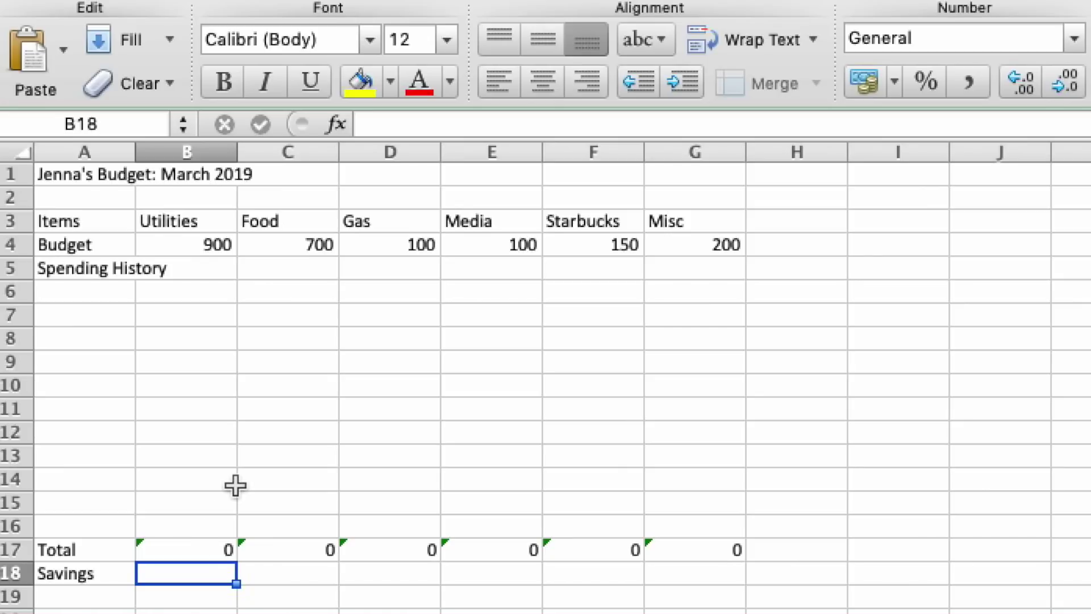
Enter =B4-B17 in B18 to compute the Utilities savings.
{"action": "left_click", "coordinate": [205, 549]}
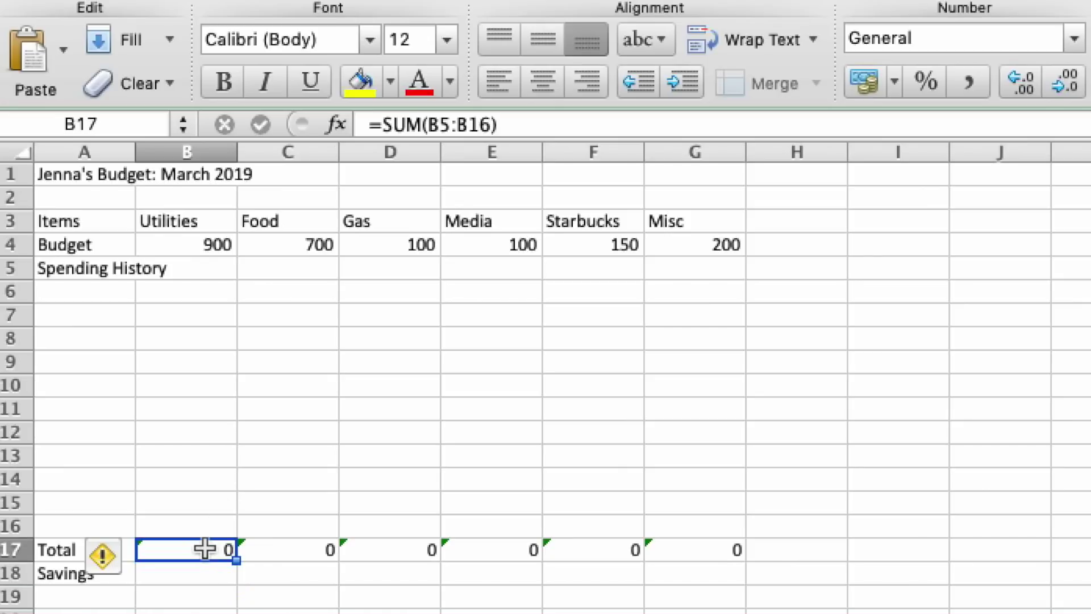
{"action": "left_click", "coordinate": [218, 245]}
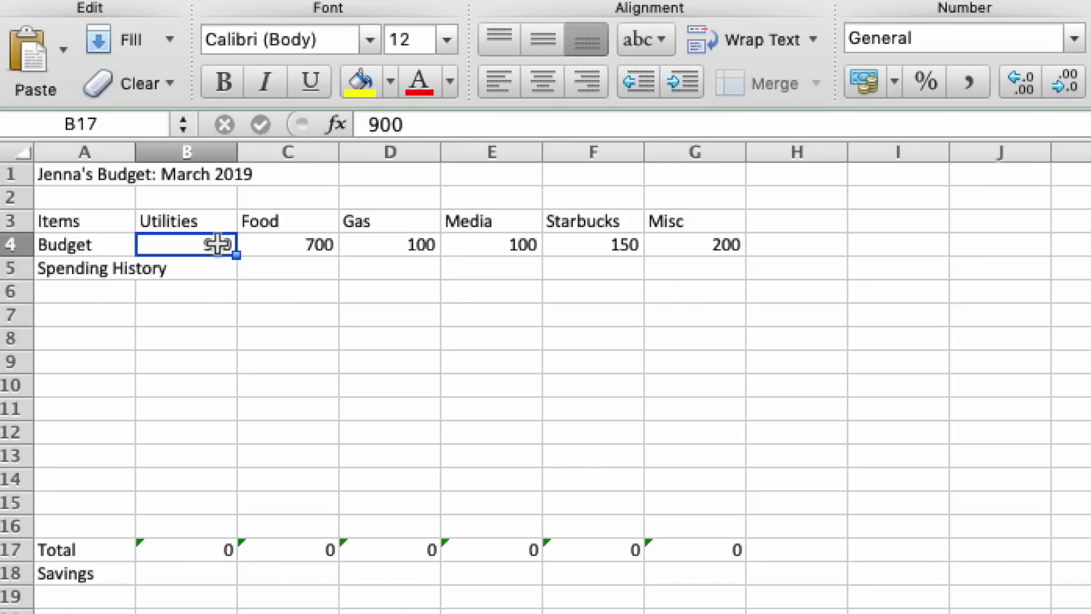
{"action": "left_click", "coordinate": [177, 570]}
{"action": "type", "text": "="}
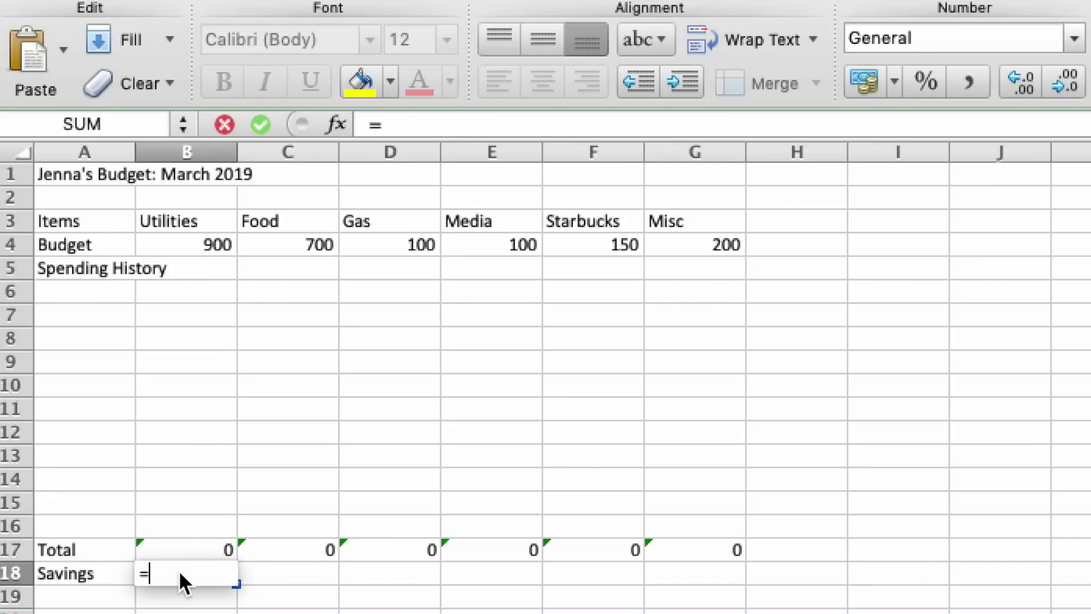
{"action": "left_click", "coordinate": [221, 244]}
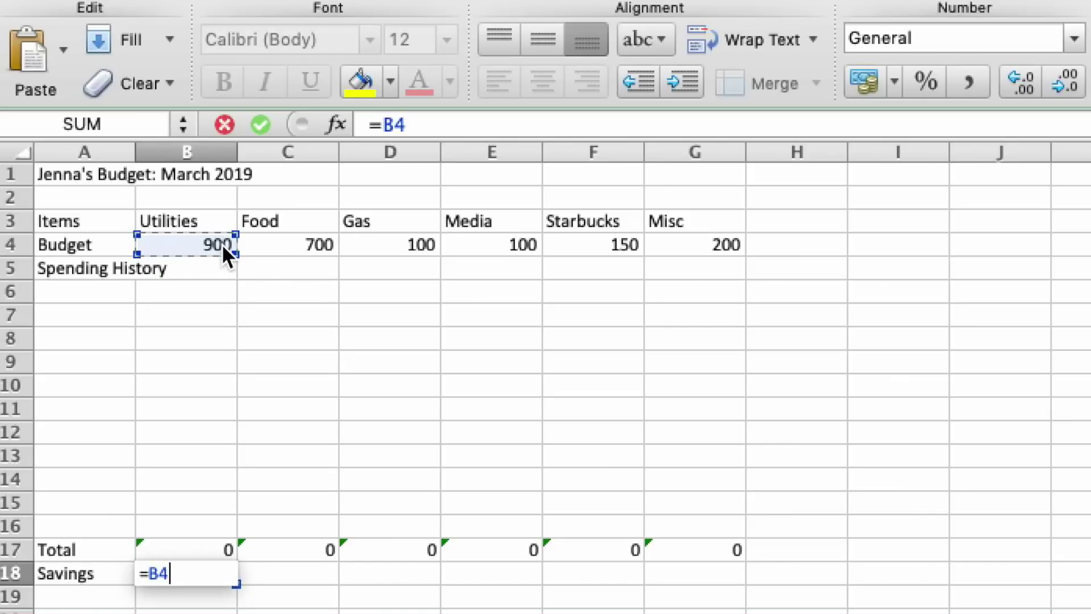
{"action": "type", "text": "-"}
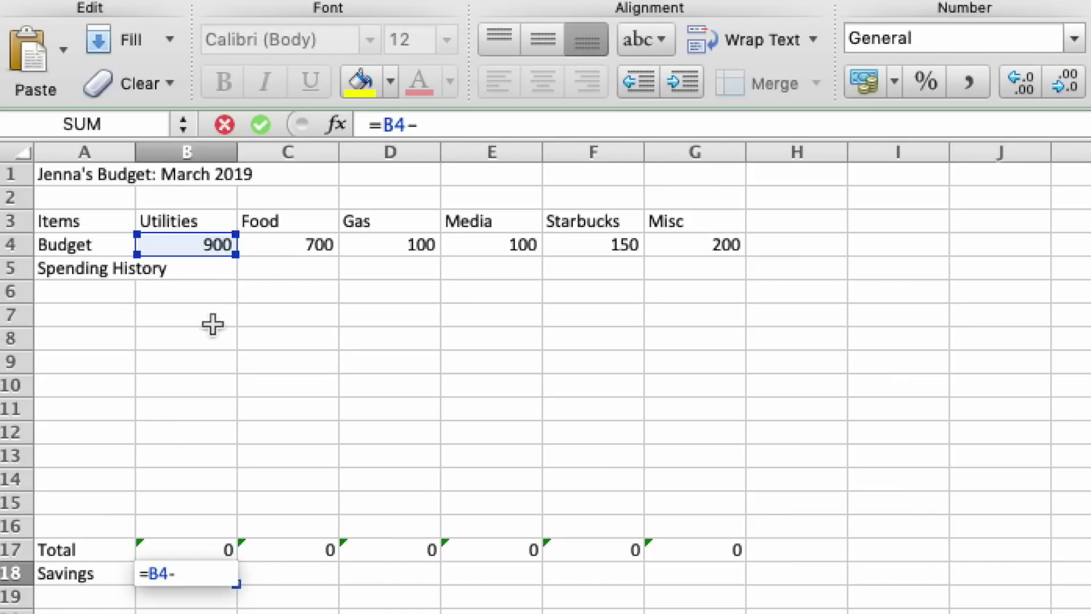
{"action": "left_click", "coordinate": [226, 550]}
{"action": "key", "text": "Return"}
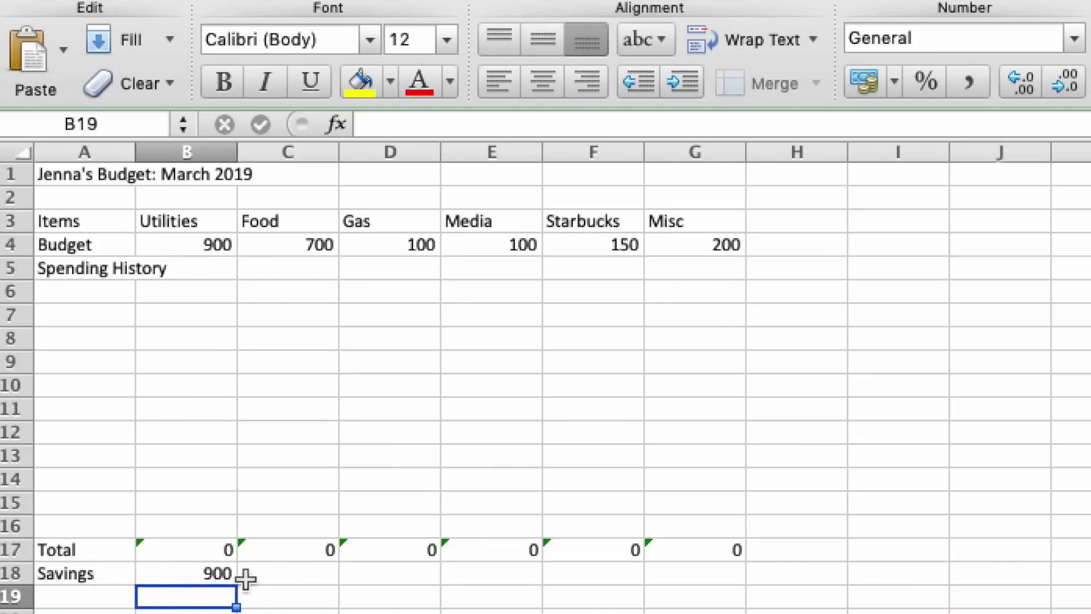
Enter =C4-C17 in C18 to compute the Food savings.
{"action": "left_click", "coordinate": [278, 574]}
{"action": "type", "text": "="}
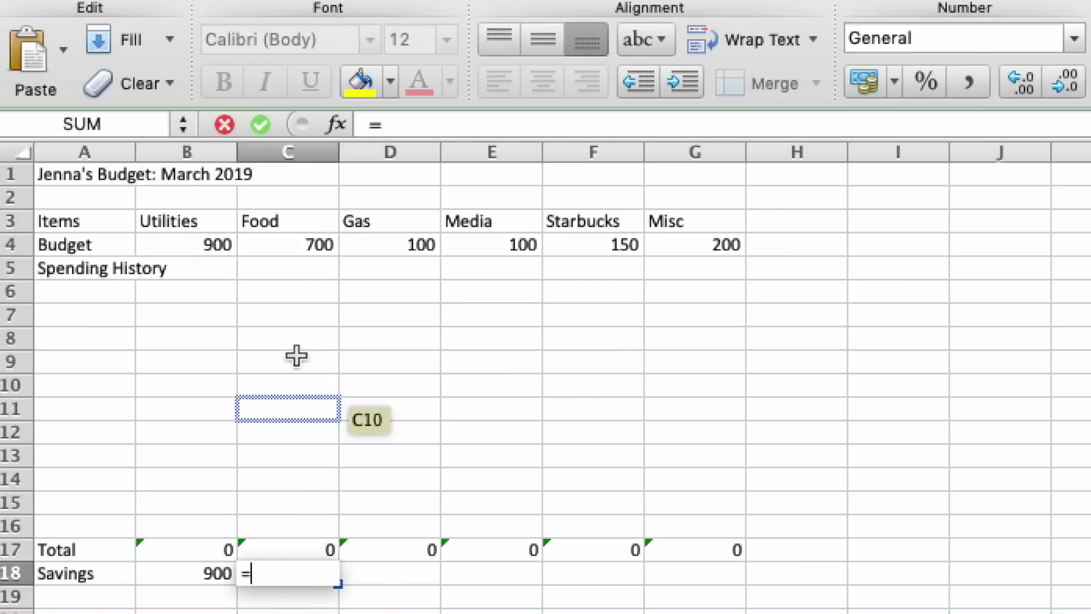
{"action": "left_click", "coordinate": [298, 244]}
{"action": "type", "text": "-"}
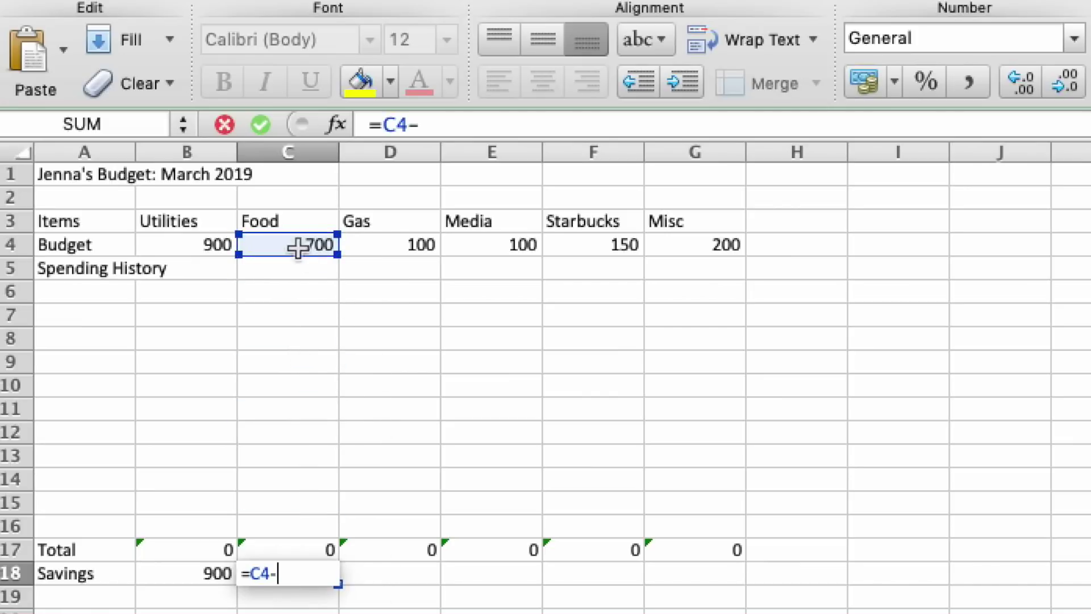
{"action": "left_click", "coordinate": [296, 551]}
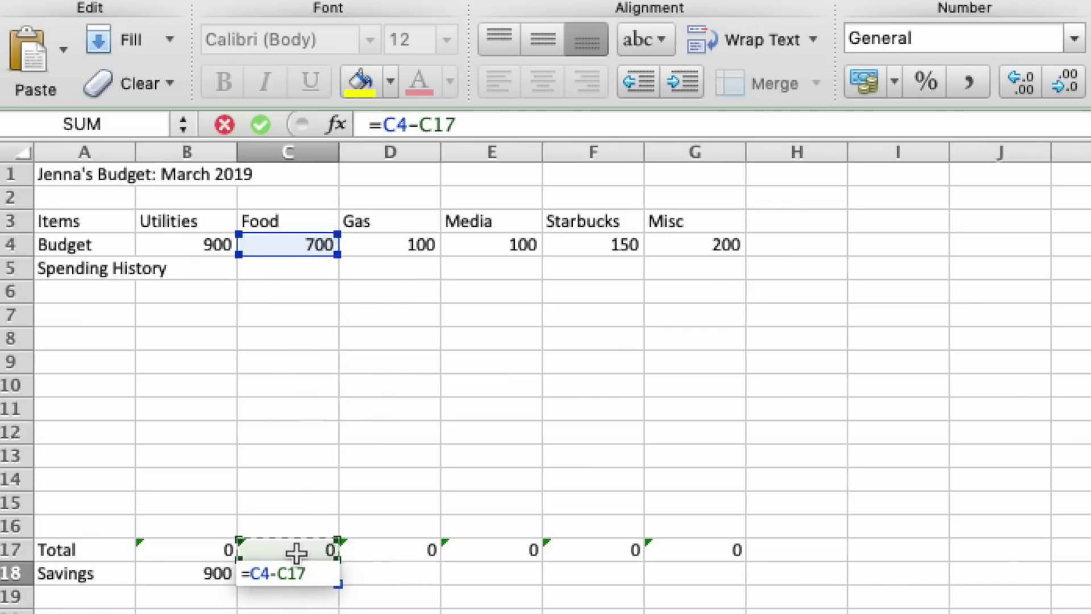
{"action": "key", "text": "Return"}
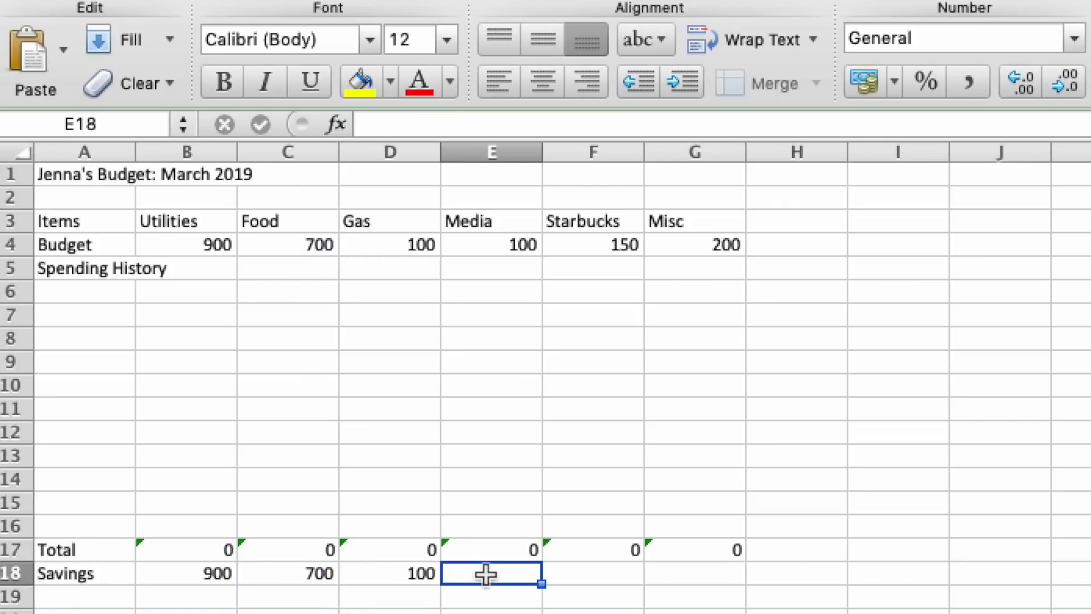
{"action": "type", "text": "="}
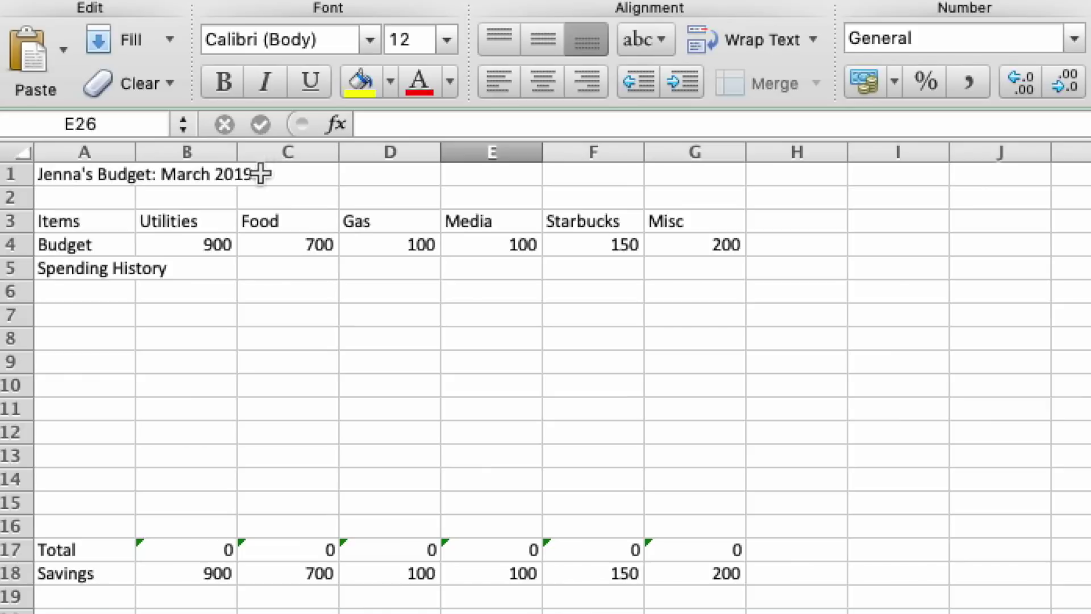
Merge and centre the budget title across A1:H1.
{"action": "left_click", "coordinate": [101, 174]}
{"action": "left_click_drag", "start_coordinate": [100, 174], "coordinate": [711, 178]}
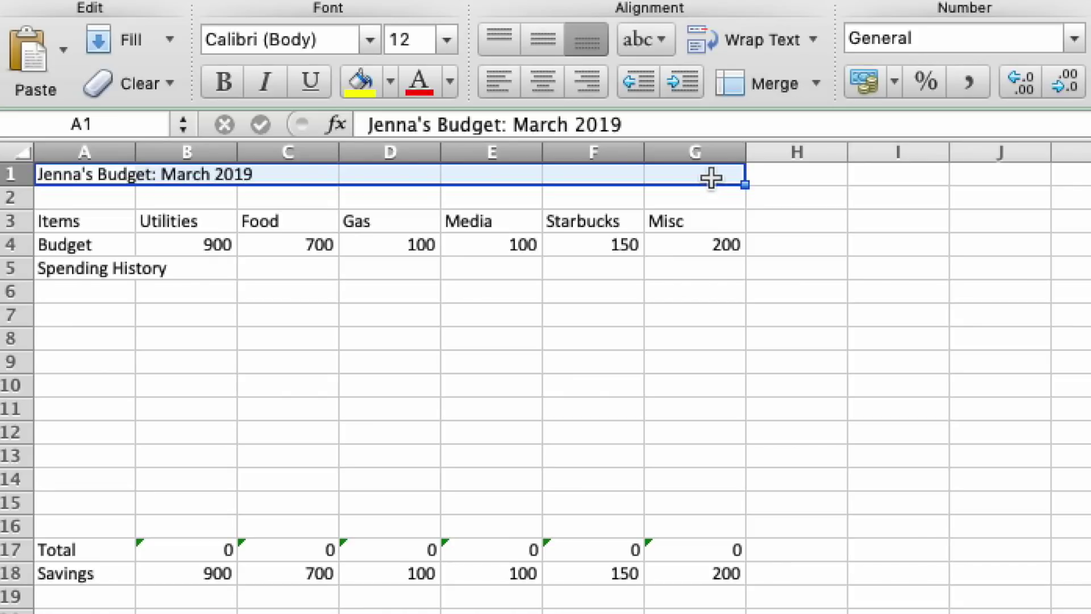
{"action": "left_click_drag", "start_coordinate": [85, 170], "coordinate": [784, 183]}
{"action": "left_click", "coordinate": [786, 89]}
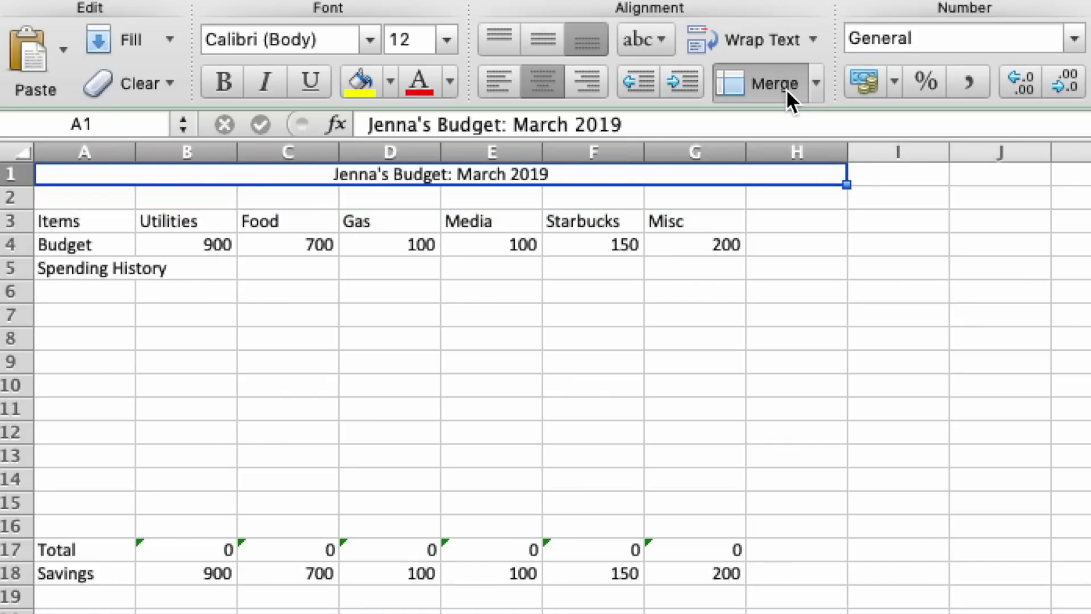
{"action": "left_click", "coordinate": [425, 311]}
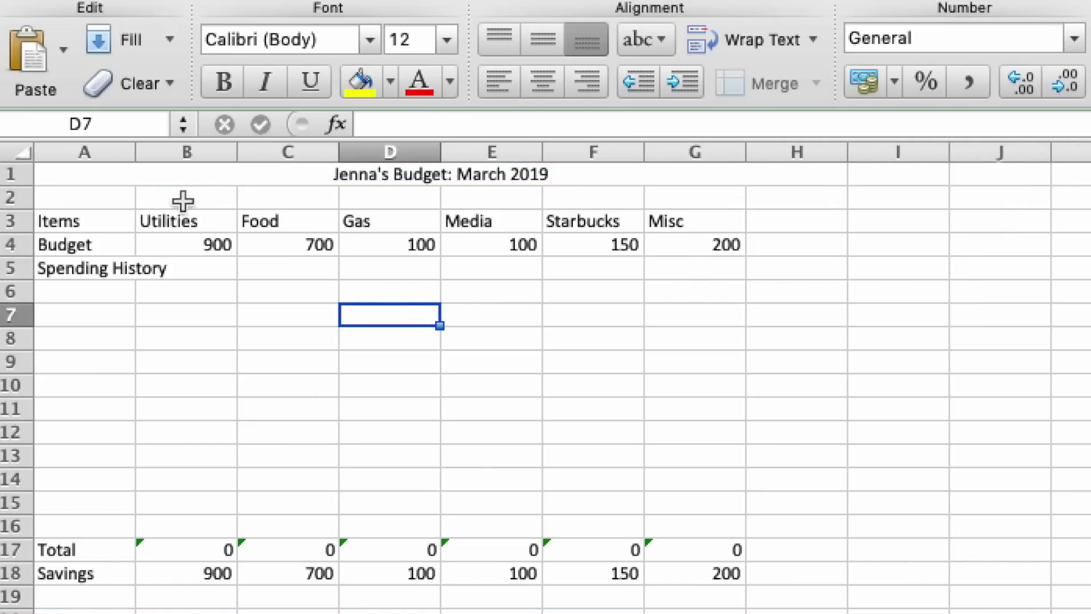
Set the merged title to 14-point bold.
{"action": "left_click", "coordinate": [146, 177]}
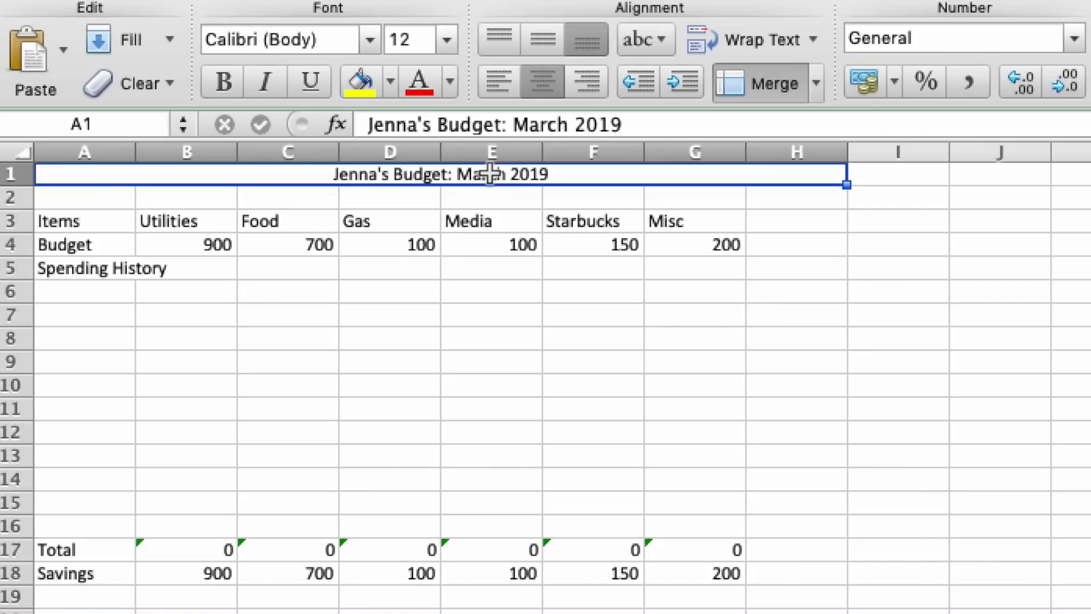
{"action": "left_click", "coordinate": [447, 39]}
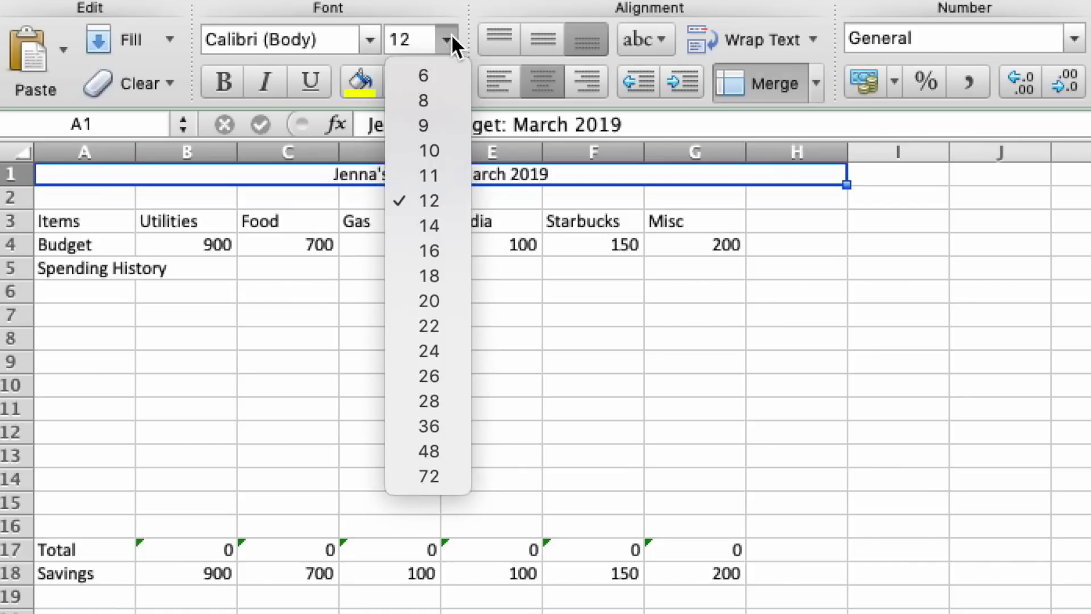
{"action": "left_click", "coordinate": [412, 226]}
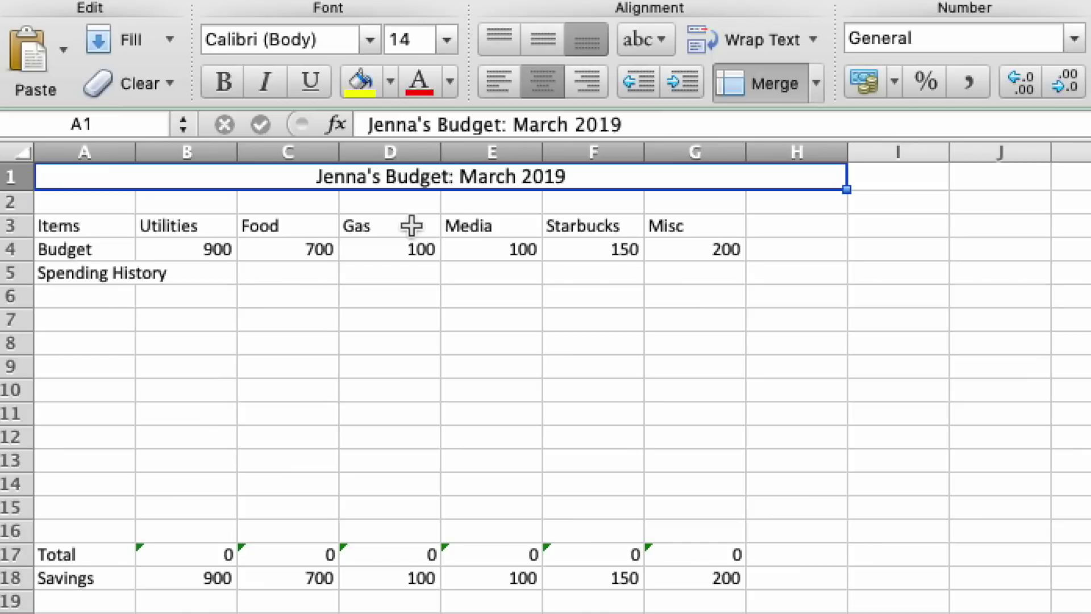
{"action": "left_click", "coordinate": [220, 81]}
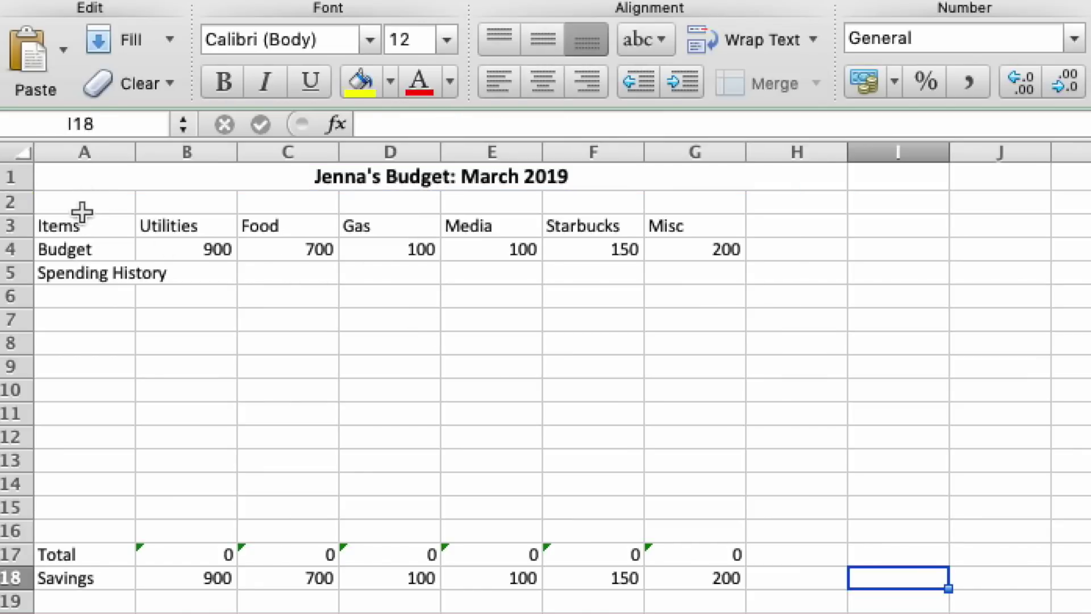
Centre-align all entries in the table A3:G18.
{"action": "left_click_drag", "start_coordinate": [81, 225], "coordinate": [409, 342]}
{"action": "left_click_drag", "start_coordinate": [483, 398], "coordinate": [727, 581]}
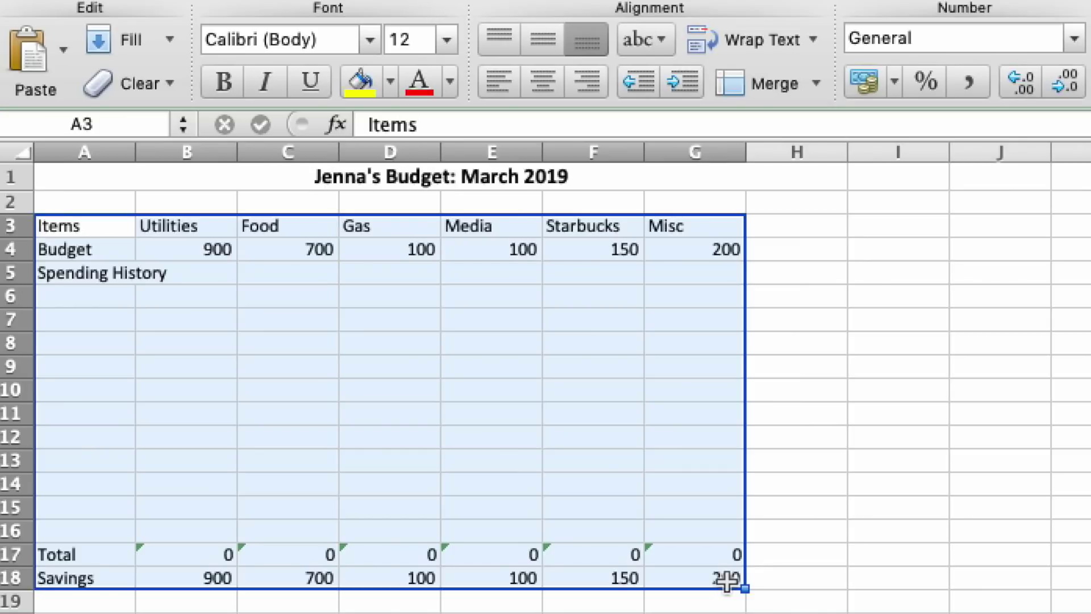
{"action": "left_click", "coordinate": [540, 80]}
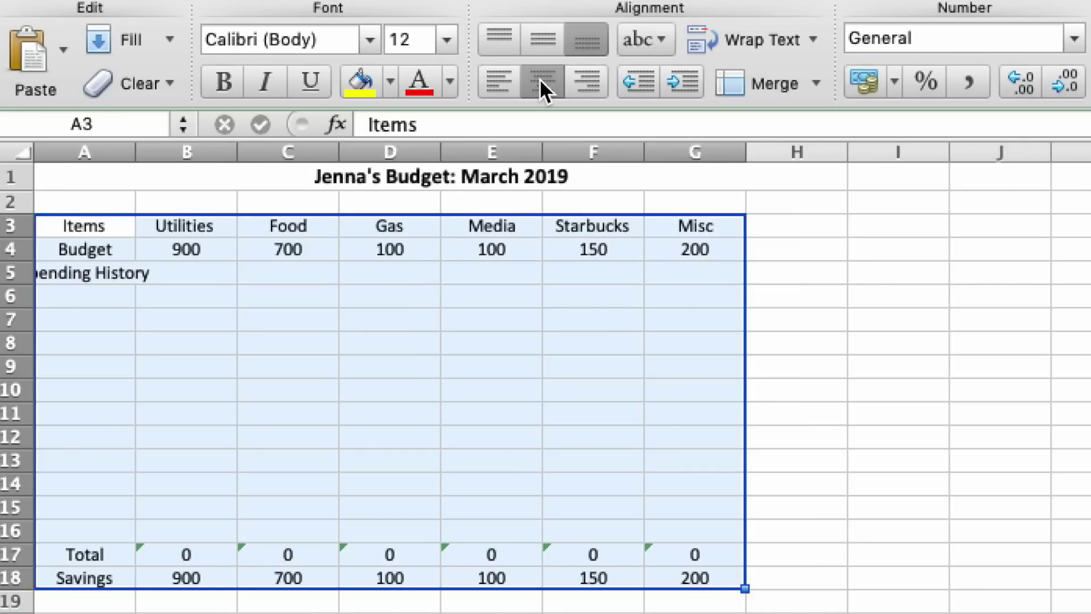
{"action": "left_click", "coordinate": [342, 484]}
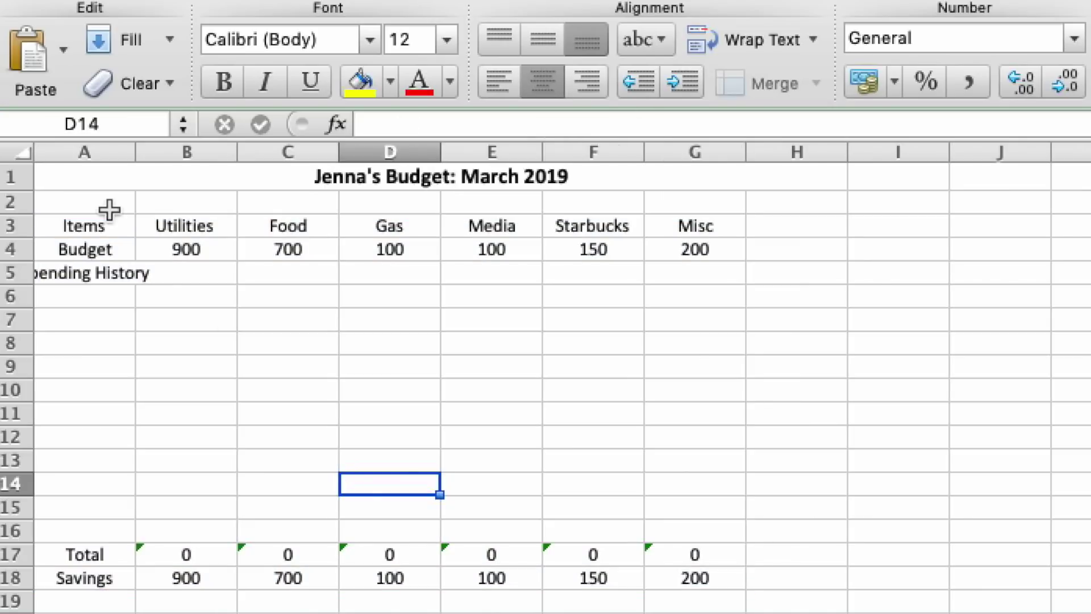
Autofit column A so 'Spending History' fits fully.
{"action": "left_click", "coordinate": [86, 278]}
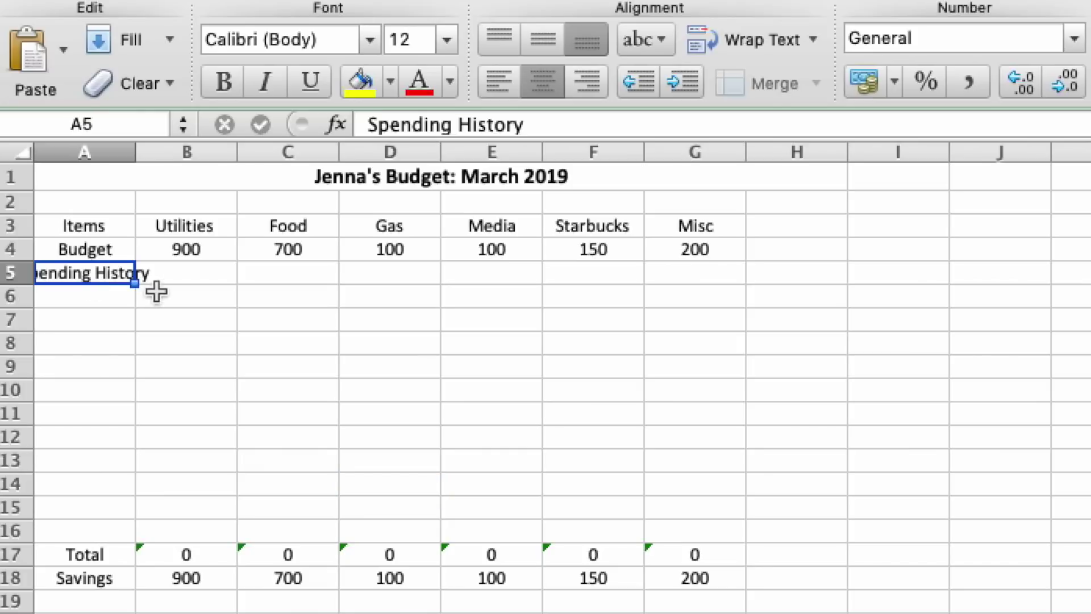
{"action": "left_click", "coordinate": [118, 312]}
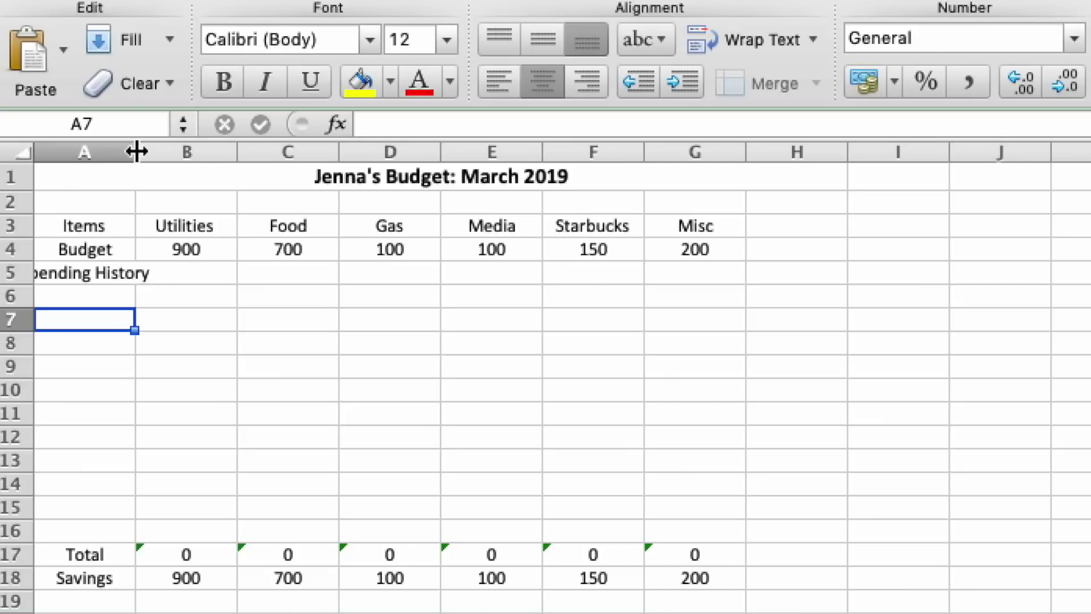
{"action": "double_click", "coordinate": [136, 155]}
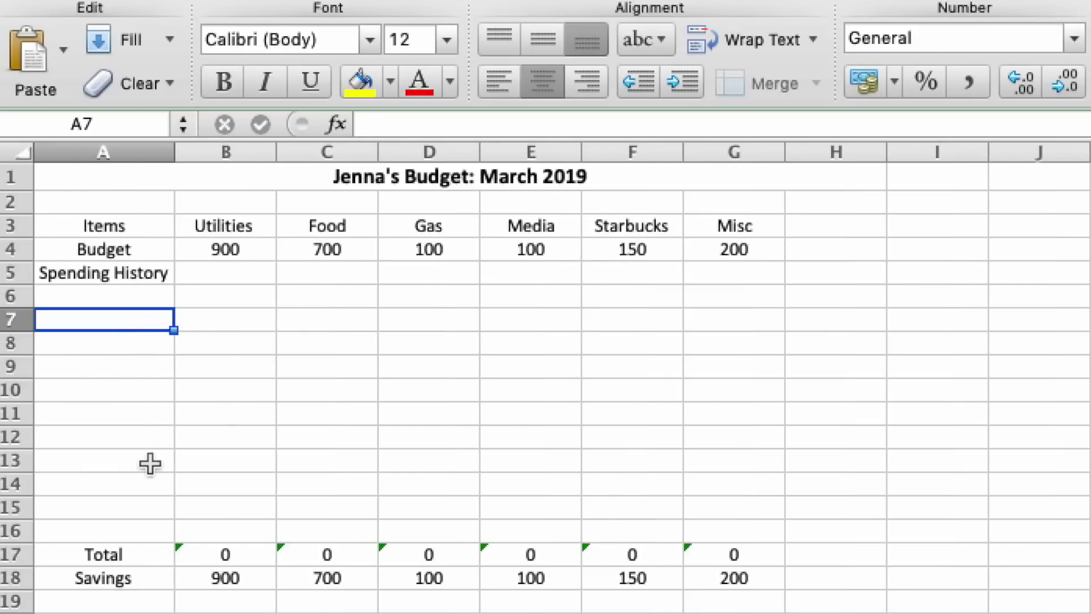
{"action": "left_click", "coordinate": [560, 502]}
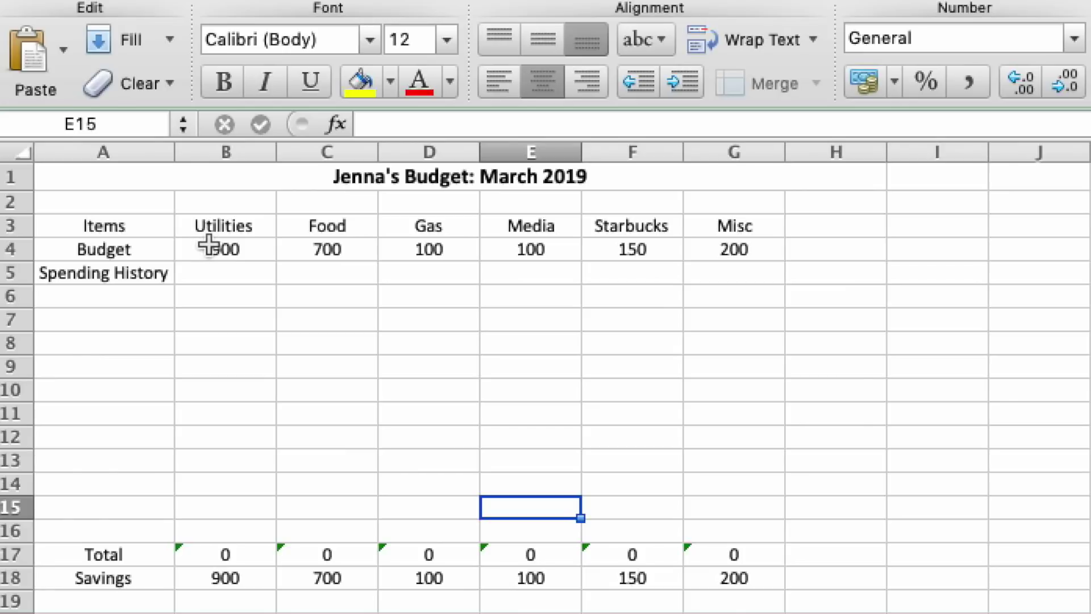
{"action": "left_click_drag", "start_coordinate": [209, 245], "coordinate": [745, 565]}
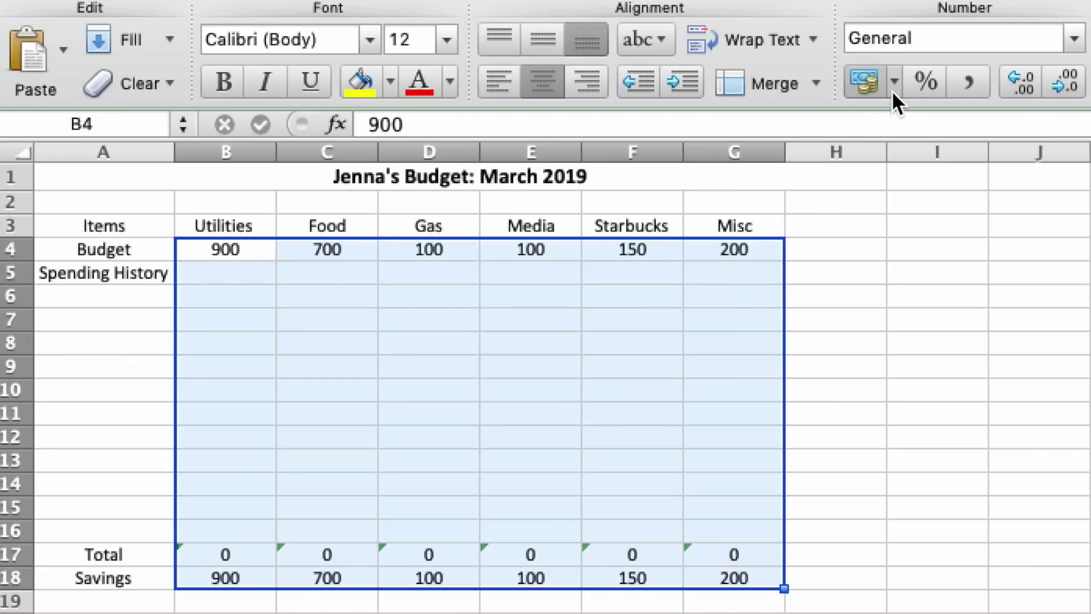
Format the budget figures B4:G18 as Accounting dollar values.
{"action": "left_click", "coordinate": [867, 88]}
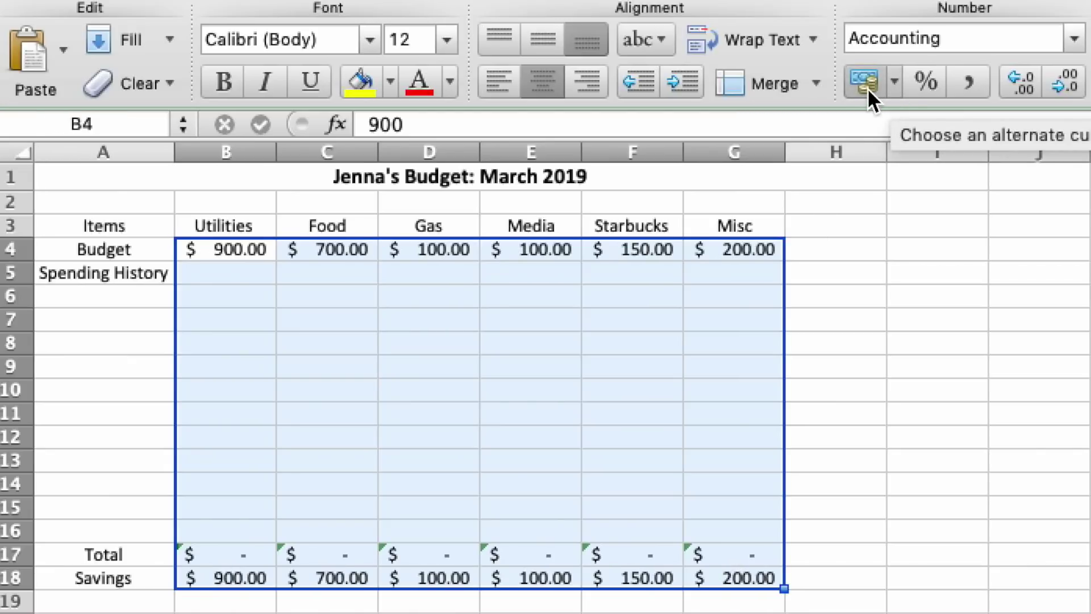
{"action": "left_click", "coordinate": [225, 389]}
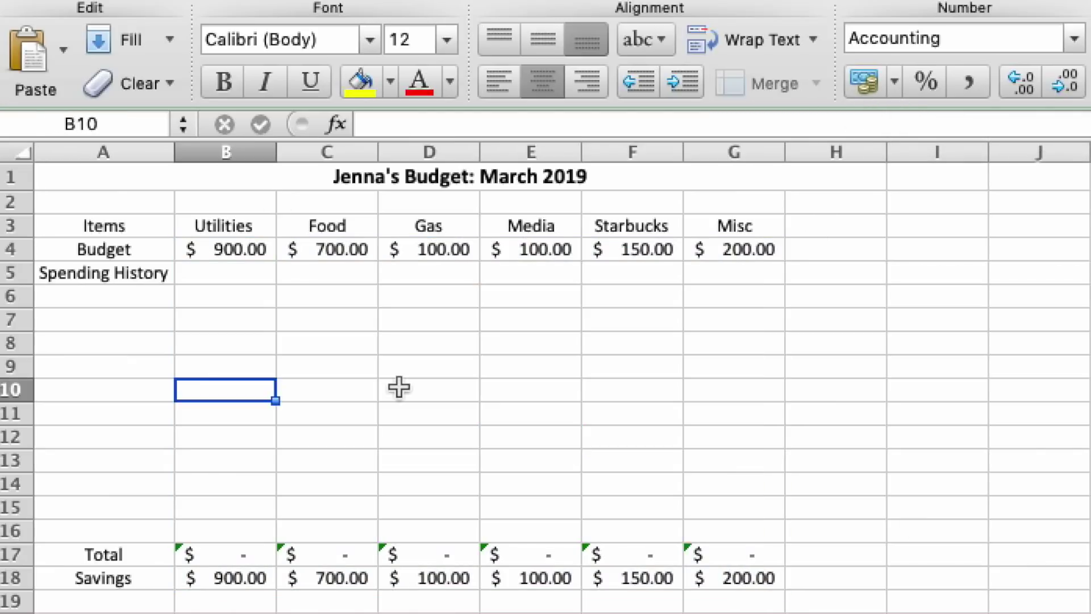
{"action": "left_click", "coordinate": [397, 387]}
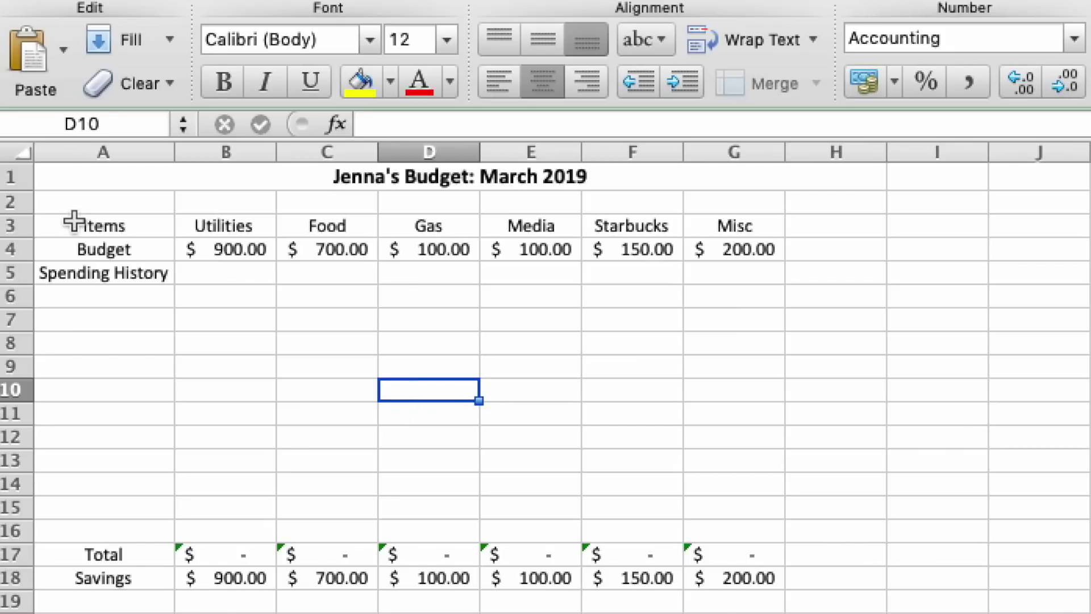
Fill the Total row cells B17:G17 light green.
{"action": "left_click_drag", "start_coordinate": [187, 554], "coordinate": [702, 555]}
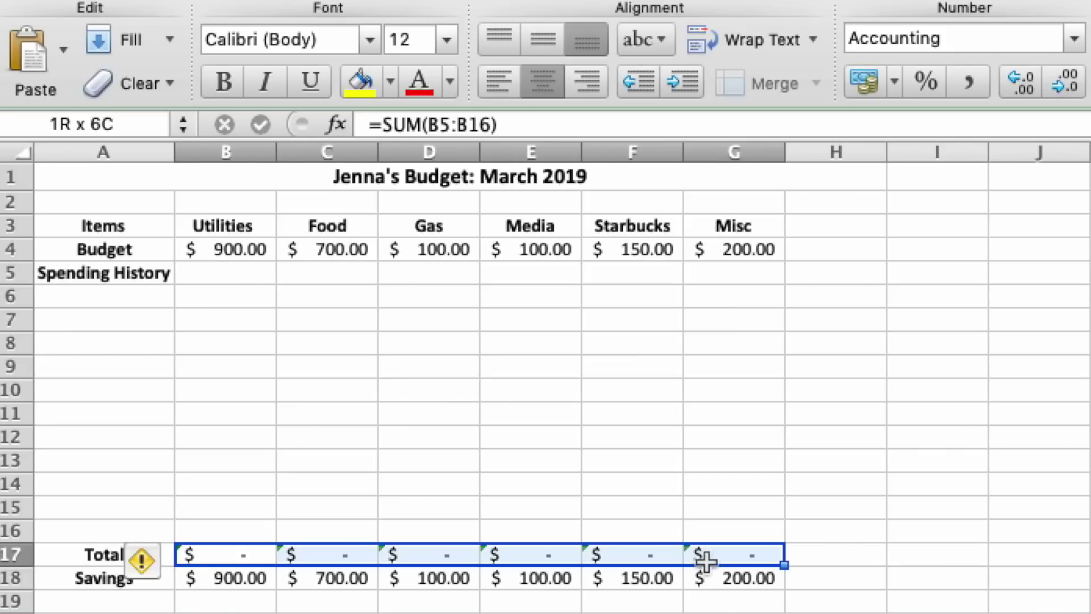
{"action": "left_click", "coordinate": [390, 83]}
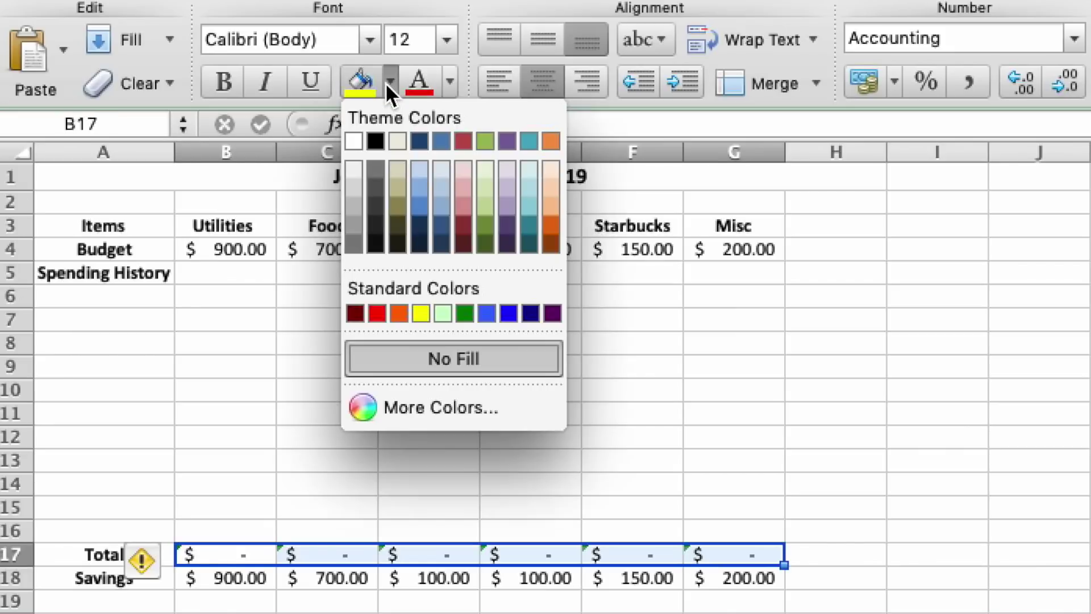
{"action": "left_click", "coordinate": [442, 313]}
{"action": "left_click", "coordinate": [922, 483]}
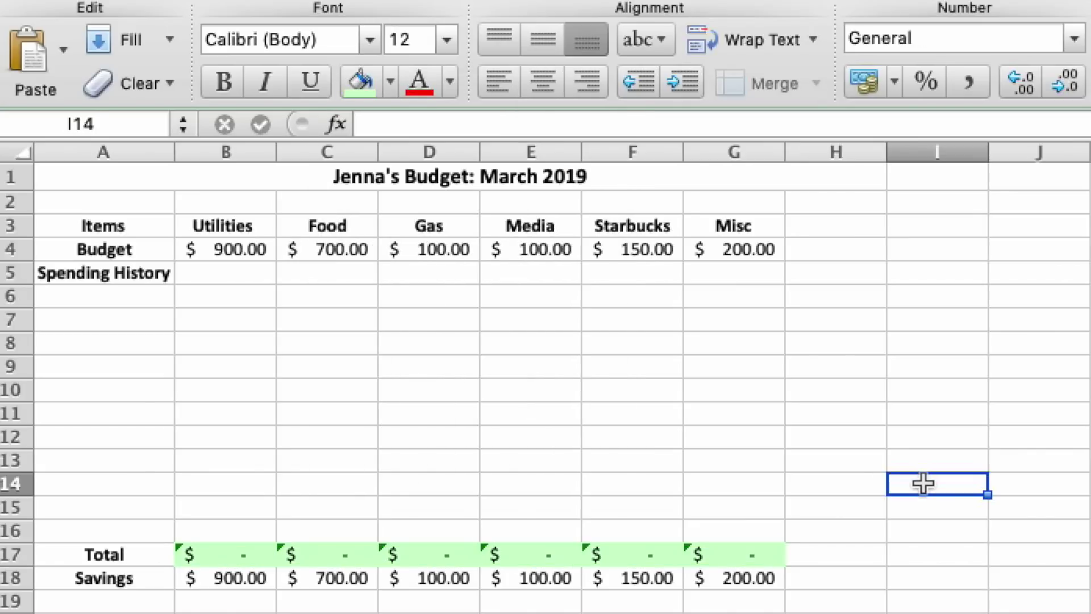
Add a 'Monthly Totals' heading in I5 with Income 2500 beneath it.
{"action": "left_click", "coordinate": [922, 296]}
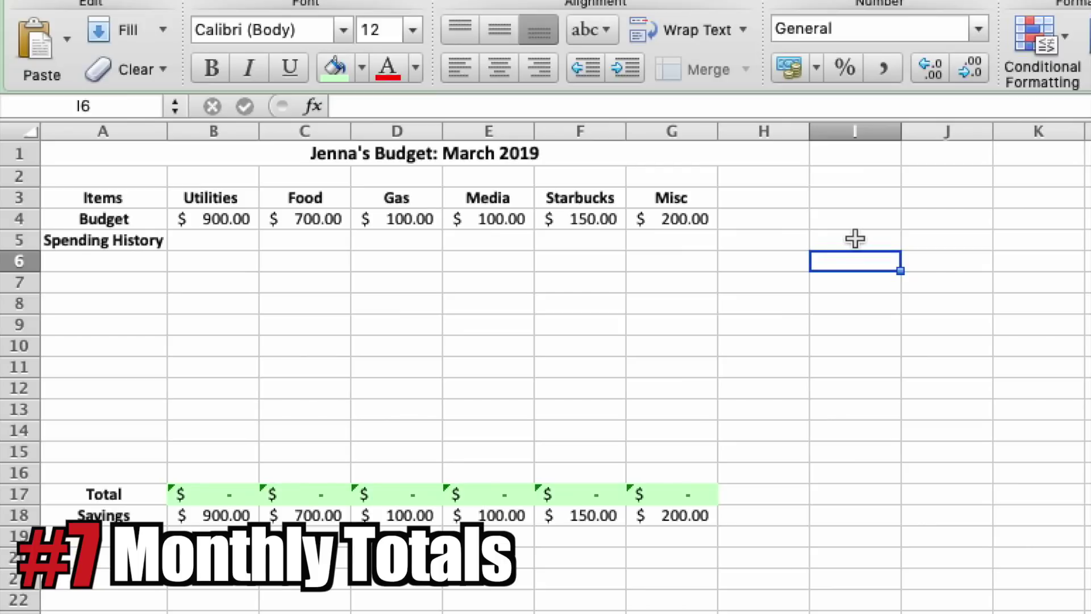
{"action": "left_click", "coordinate": [855, 238]}
{"action": "type", "text": "Monthly Totals"}
{"action": "key", "text": "Return"}
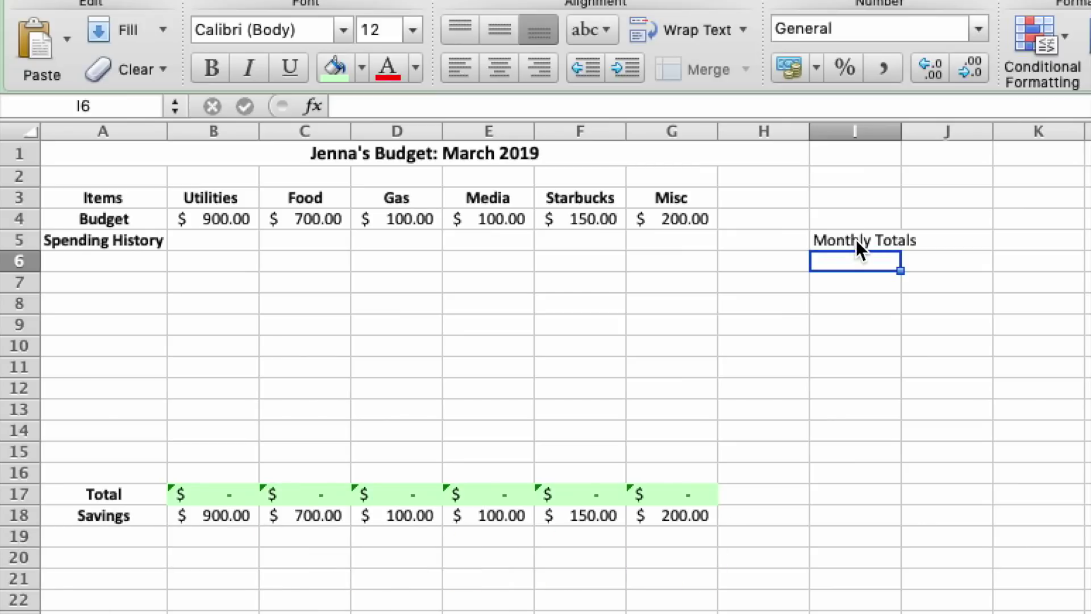
{"action": "type", "text": "Income"}
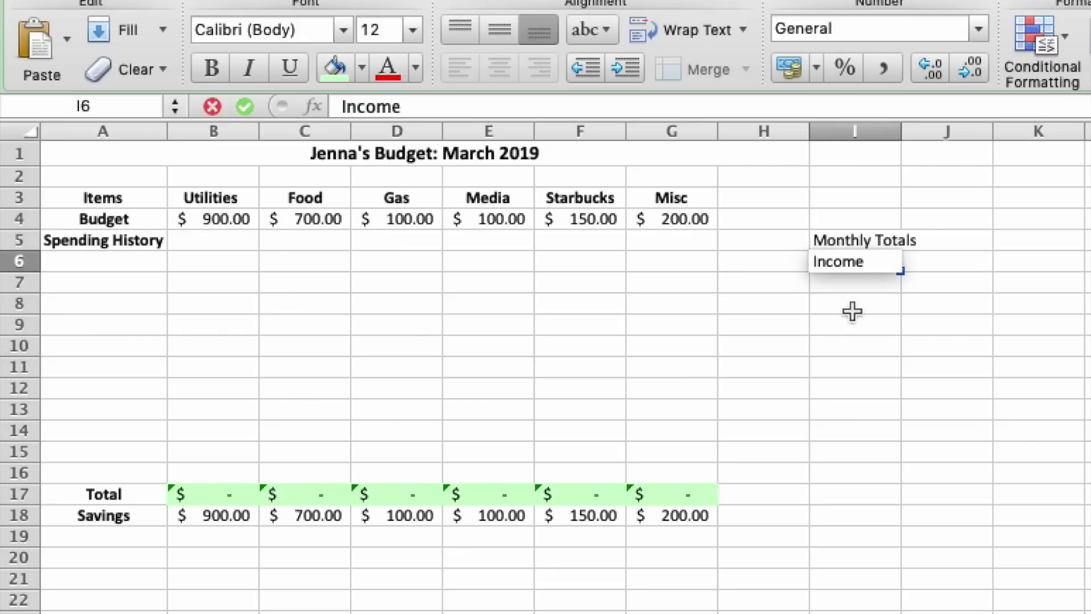
{"action": "key", "text": "Tab"}
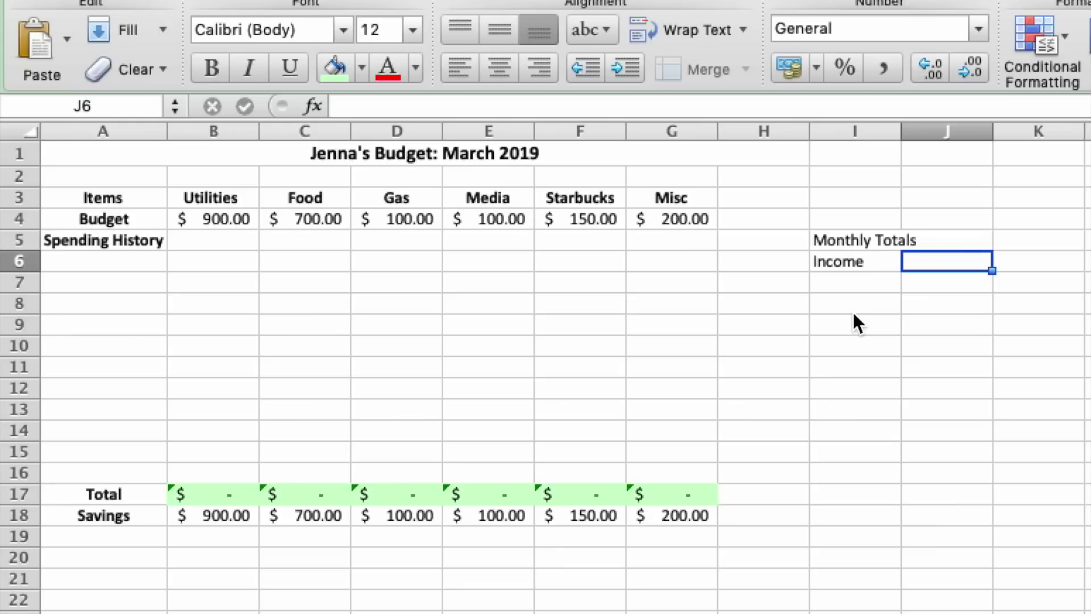
{"action": "type", "text": "2500"}
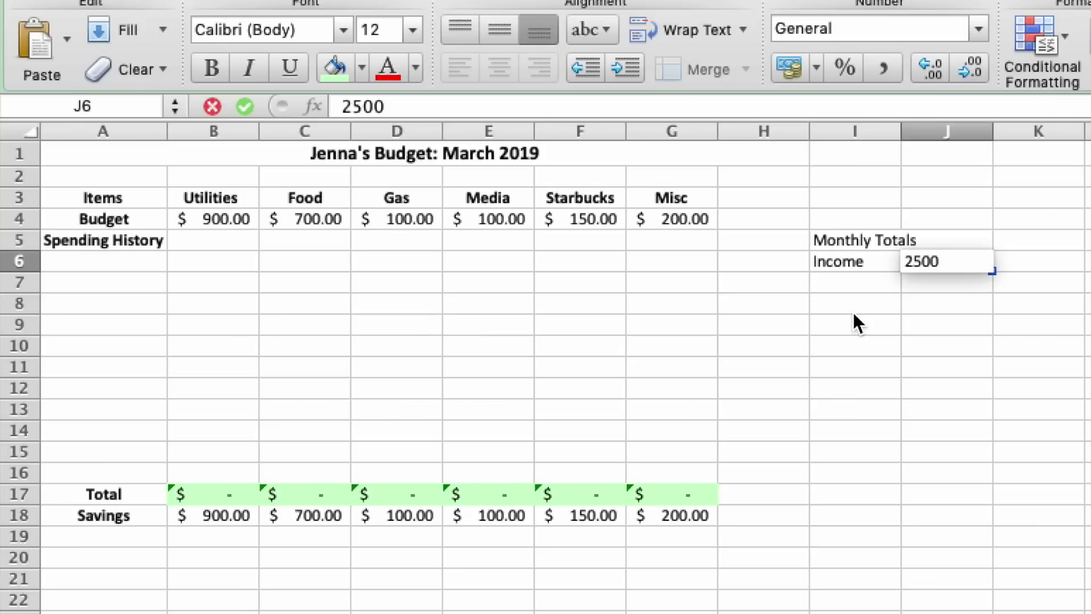
{"action": "key", "text": "Return"}
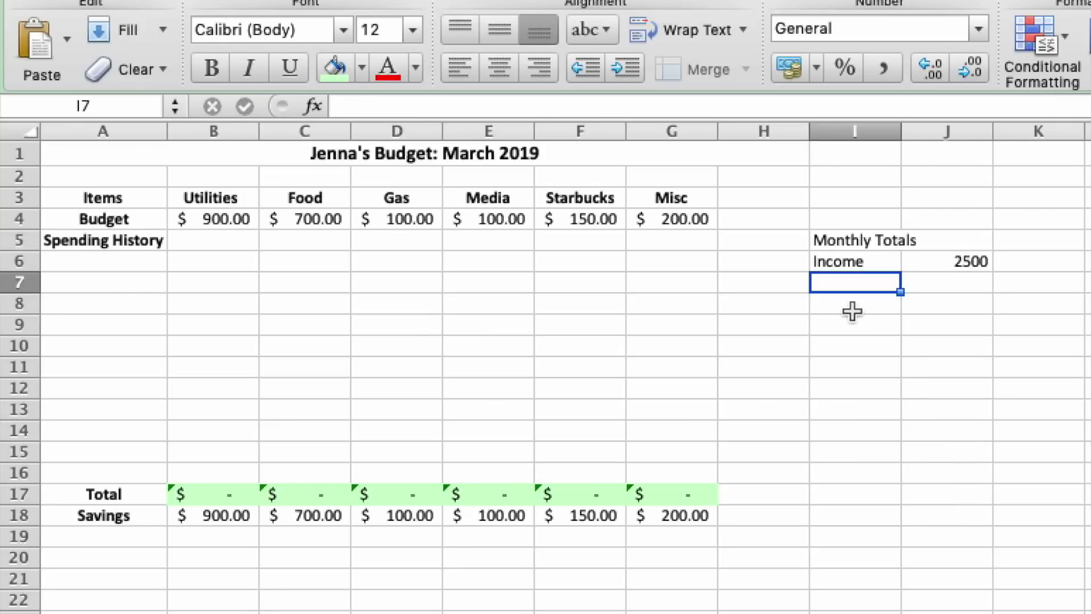
Add a Budget row with =SUM(B4:G4), totalling $2,150.00.
{"action": "type", "text": "Budget"}
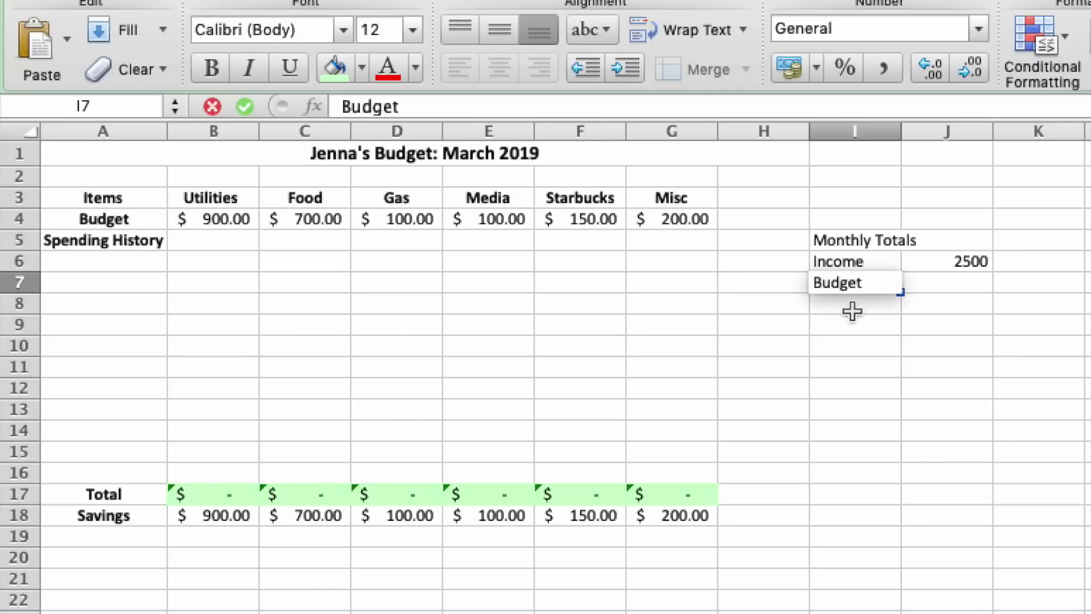
{"action": "key", "text": "Tab"}
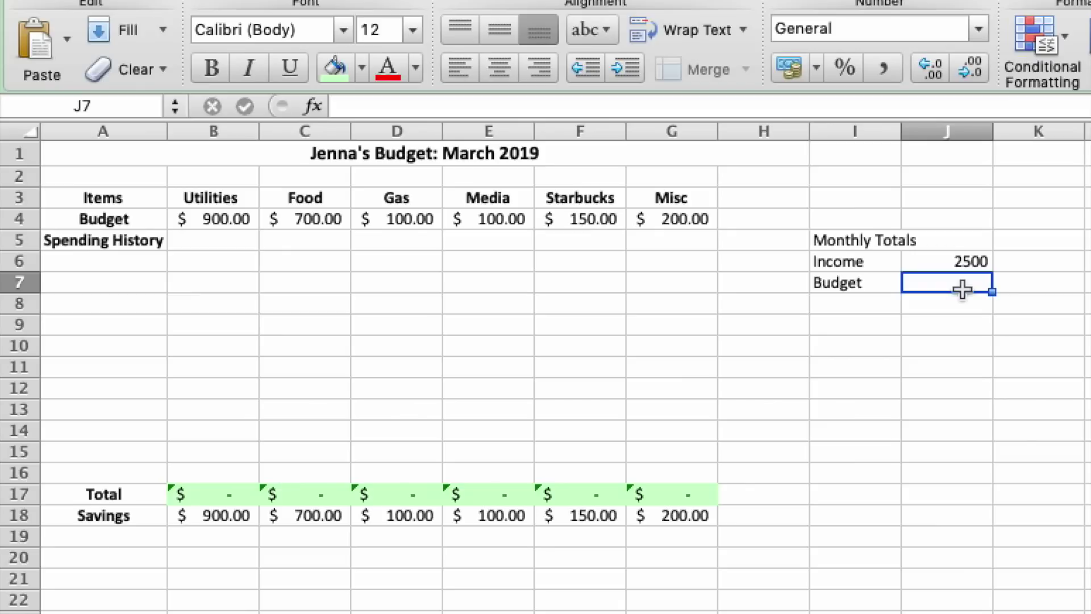
{"action": "type", "text": "="}
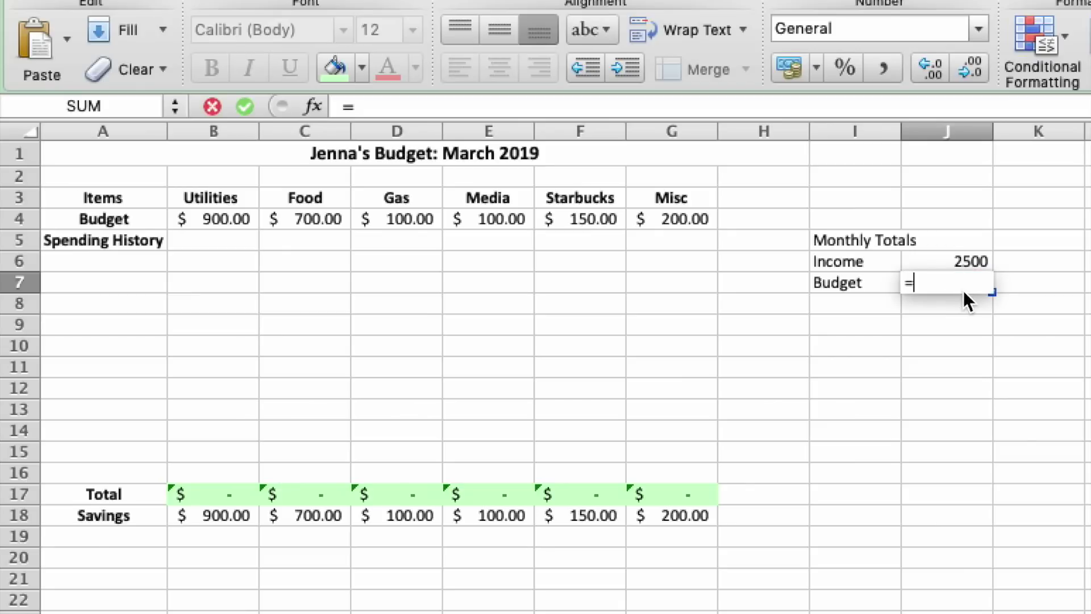
{"action": "type", "text": "sum("}
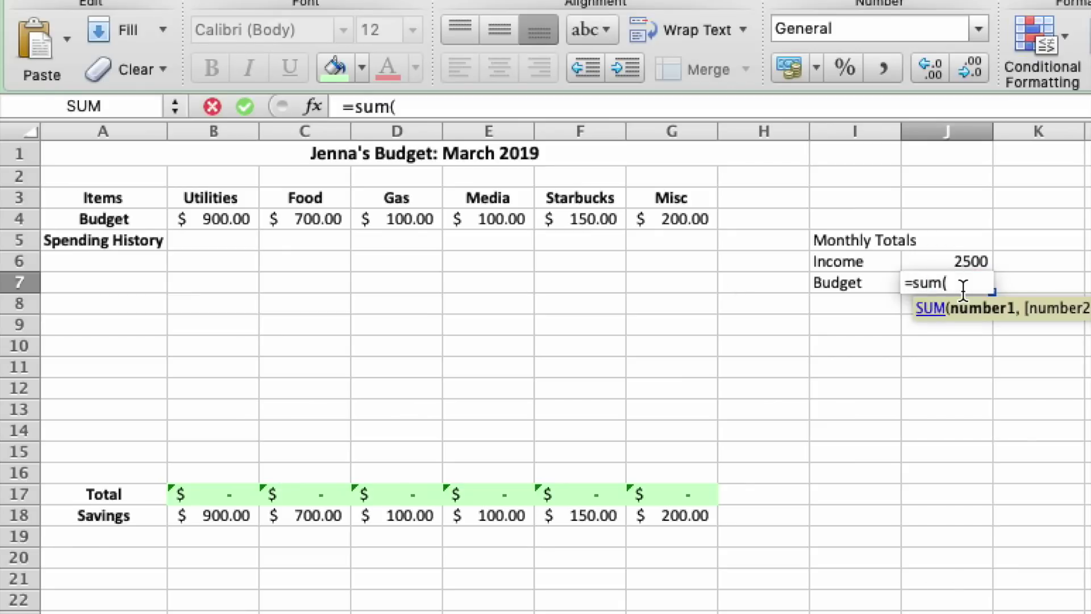
{"action": "left_click_drag", "start_coordinate": [224, 250], "coordinate": [219, 224]}
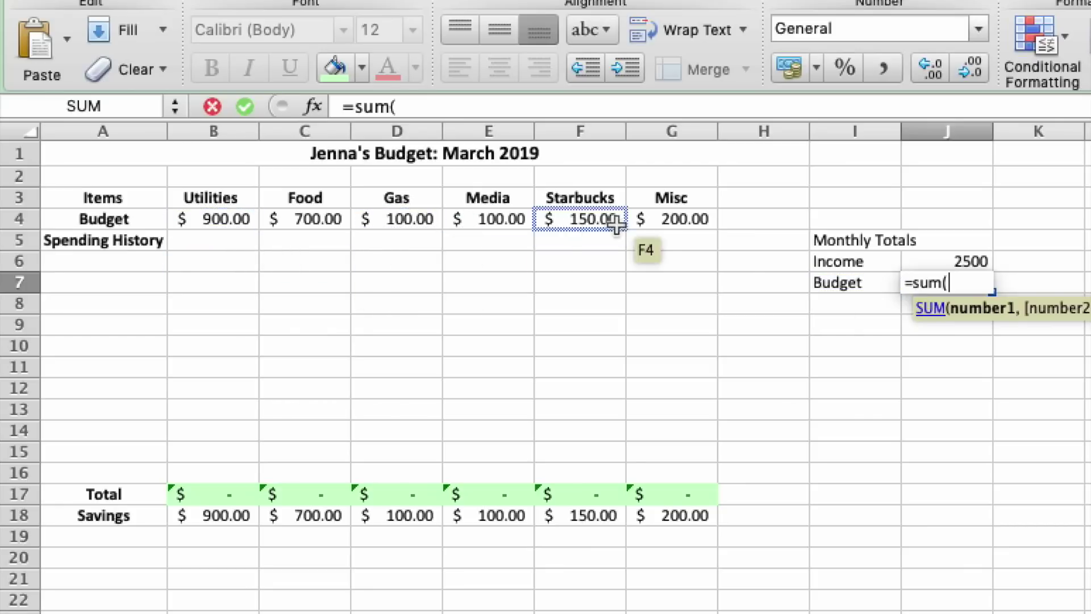
{"action": "left_click_drag", "start_coordinate": [232, 262], "coordinate": [666, 222]}
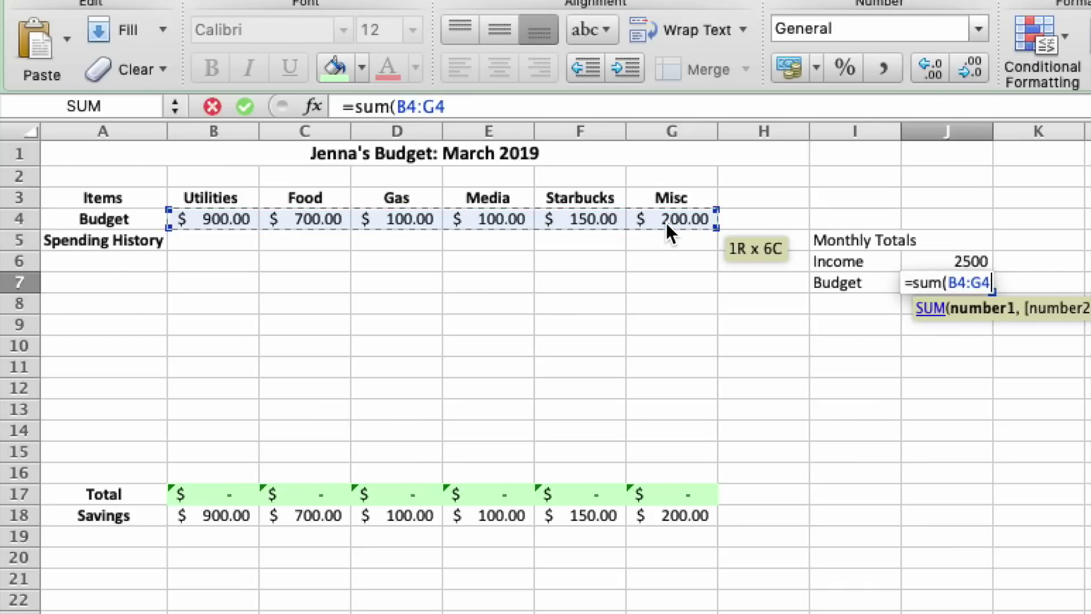
{"action": "type", "text": ")"}
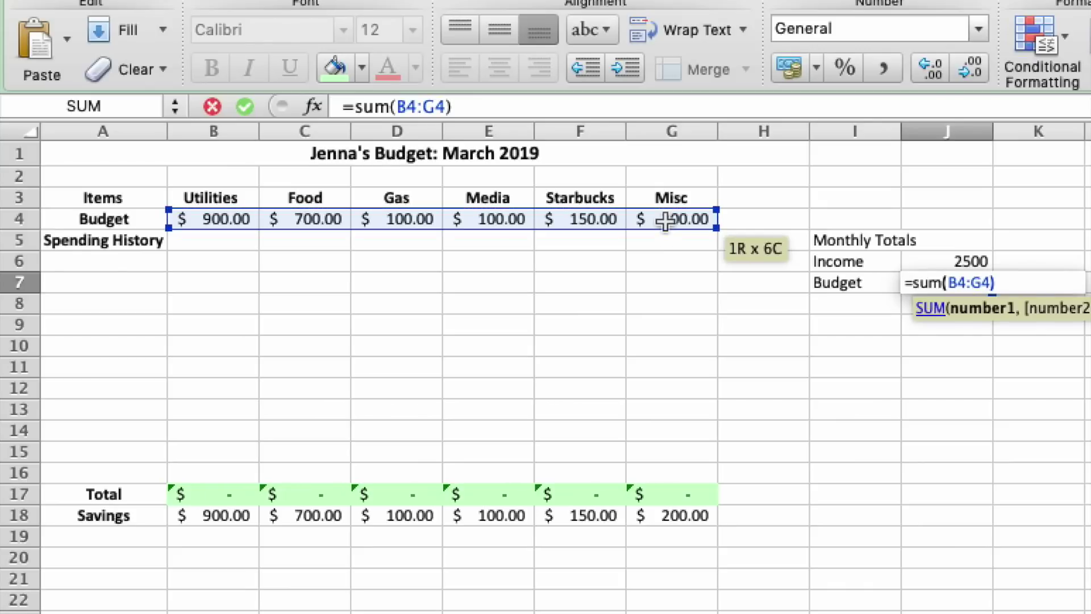
{"action": "key", "text": "Return"}
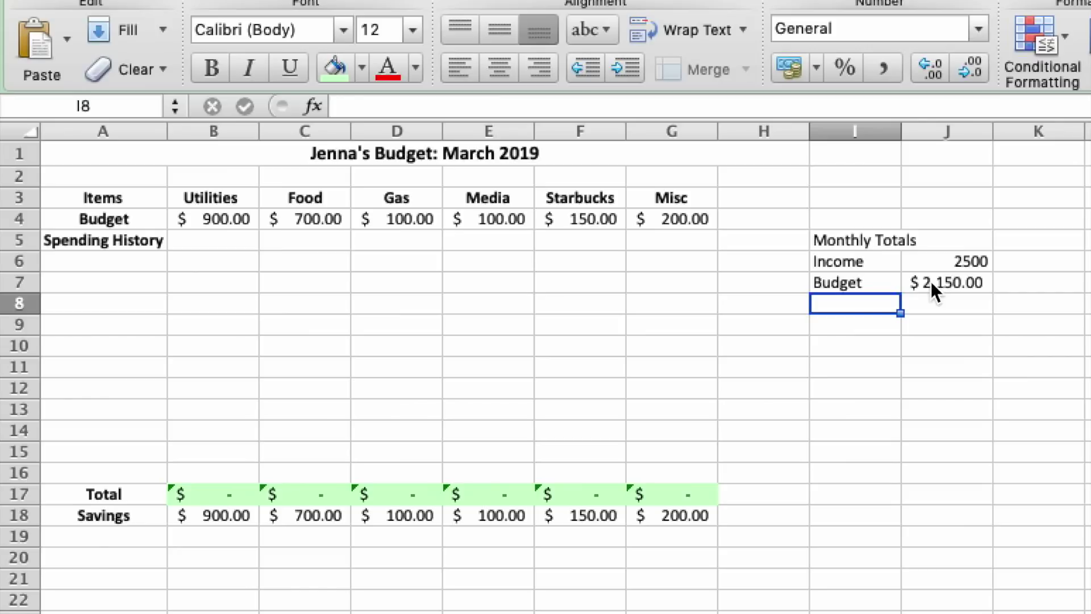
Add a Total Spending row summing the Total row B17:G17.
{"action": "type", "text": "T"}
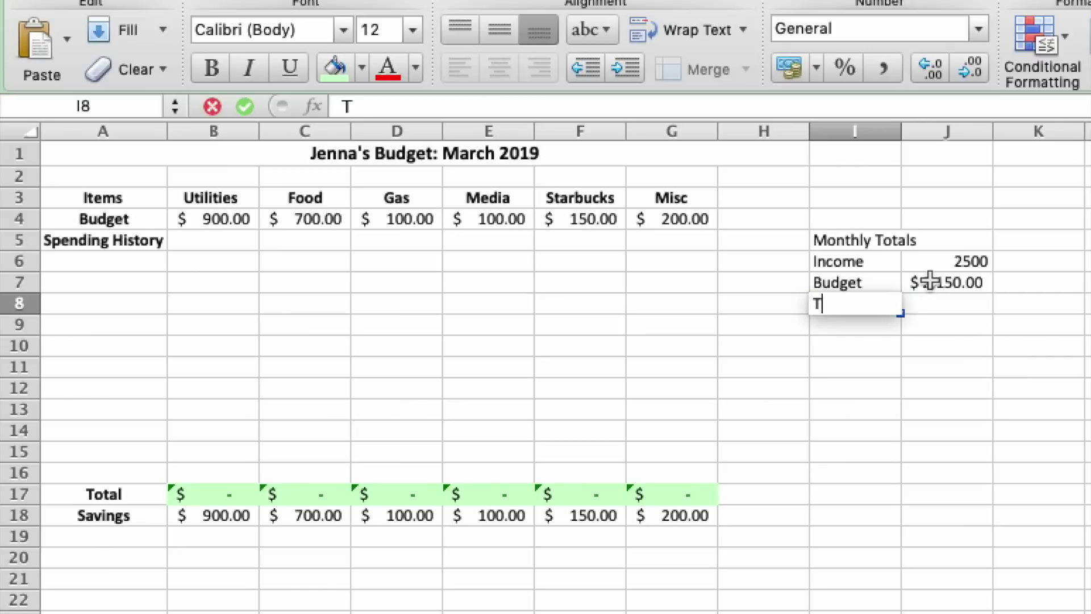
{"action": "type", "text": "otal Spending"}
{"action": "key", "text": "Tab"}
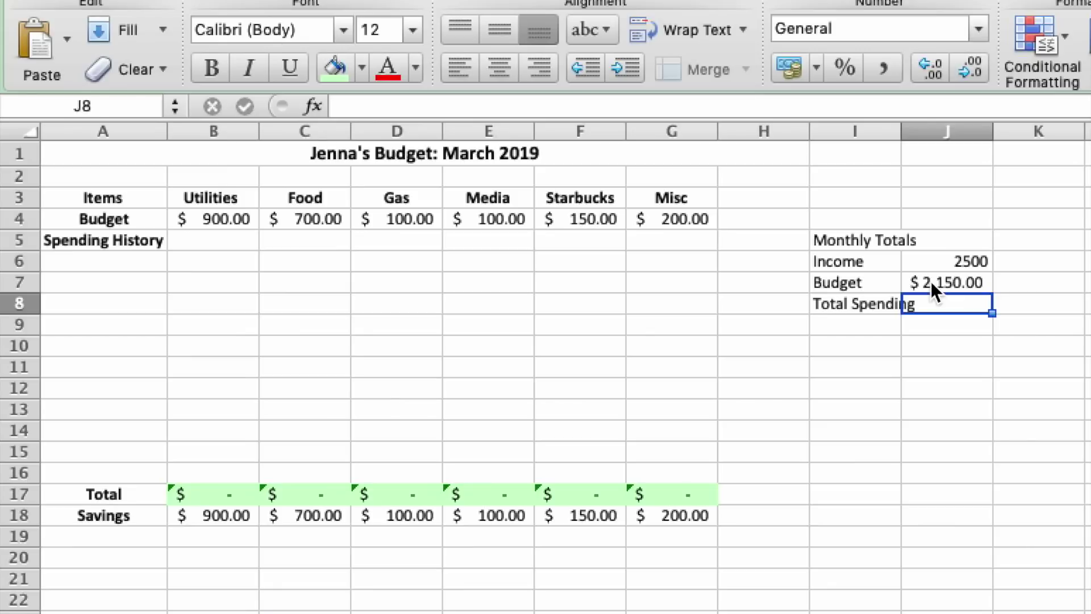
{"action": "type", "text": "=sum("}
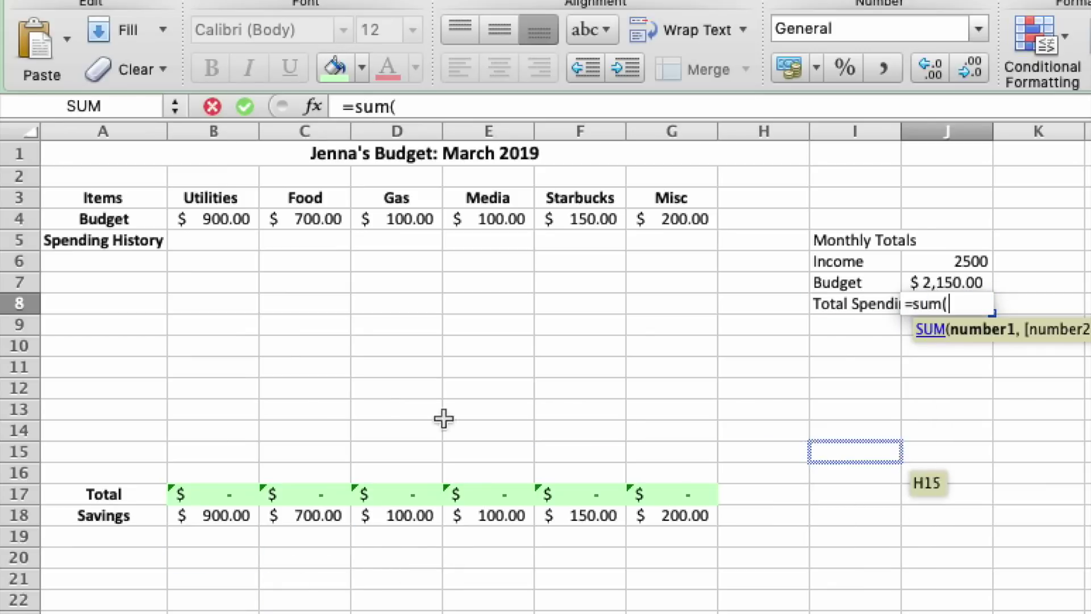
{"action": "left_click_drag", "start_coordinate": [200, 500], "coordinate": [656, 499]}
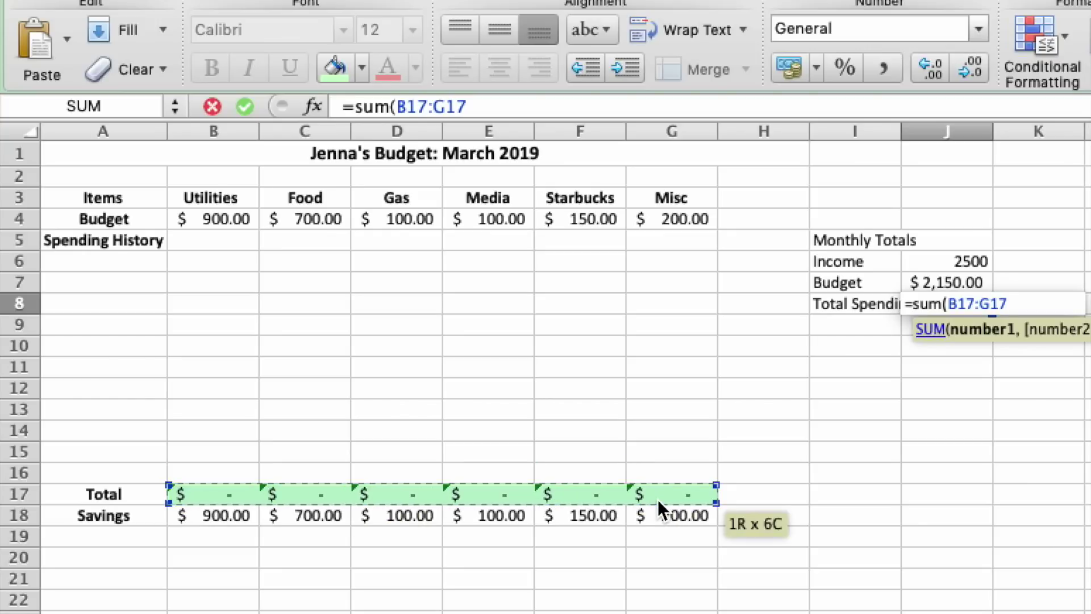
{"action": "type", "text": ")"}
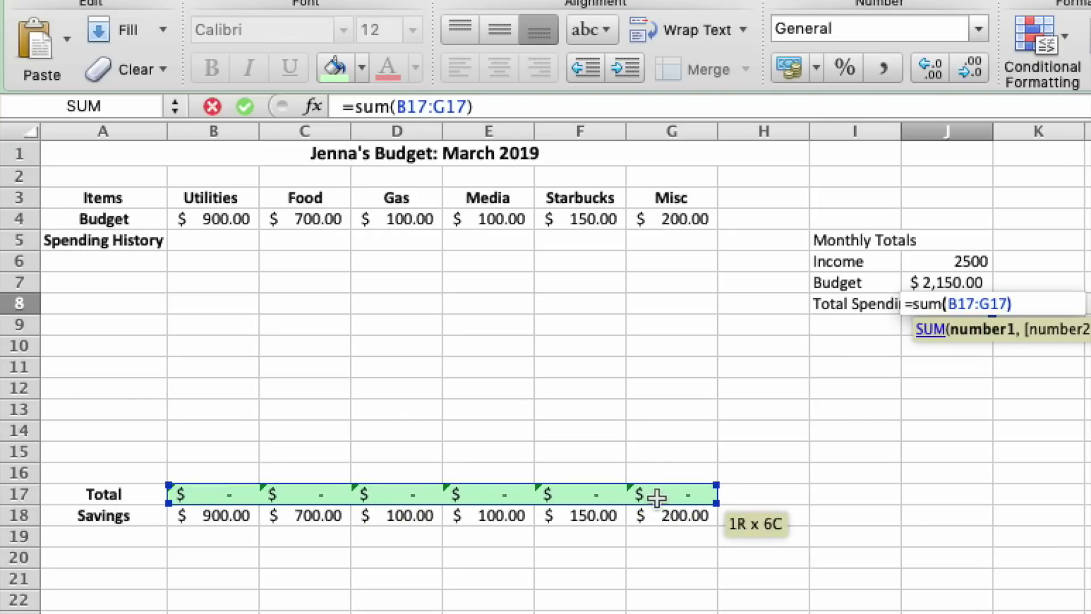
{"action": "key", "text": "Return"}
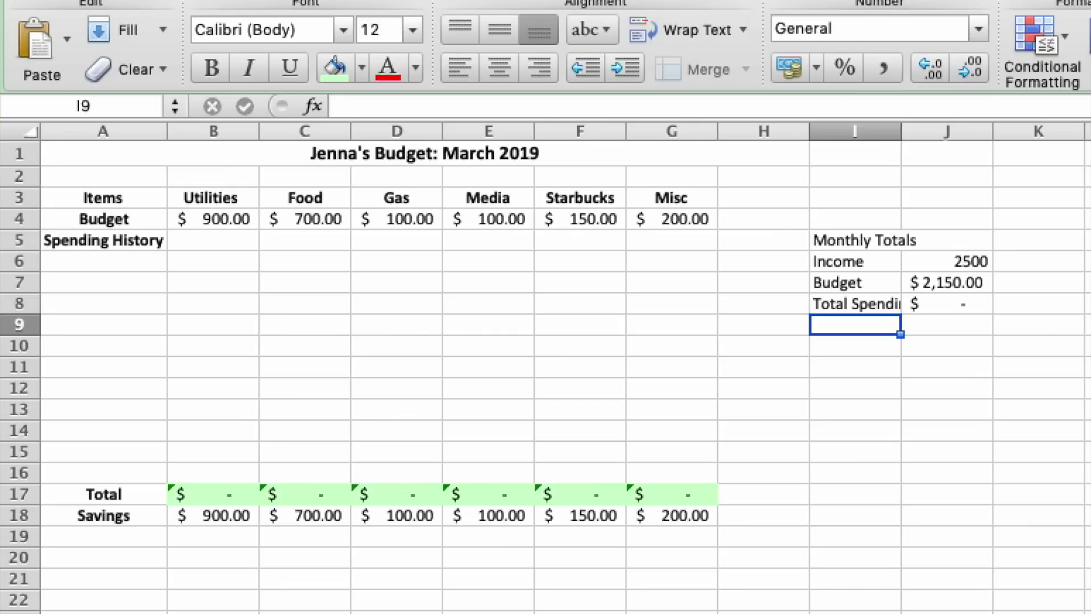
Add a Total Savings row with =SUM(B18:G18).
{"action": "type", "text": "Total Savings"}
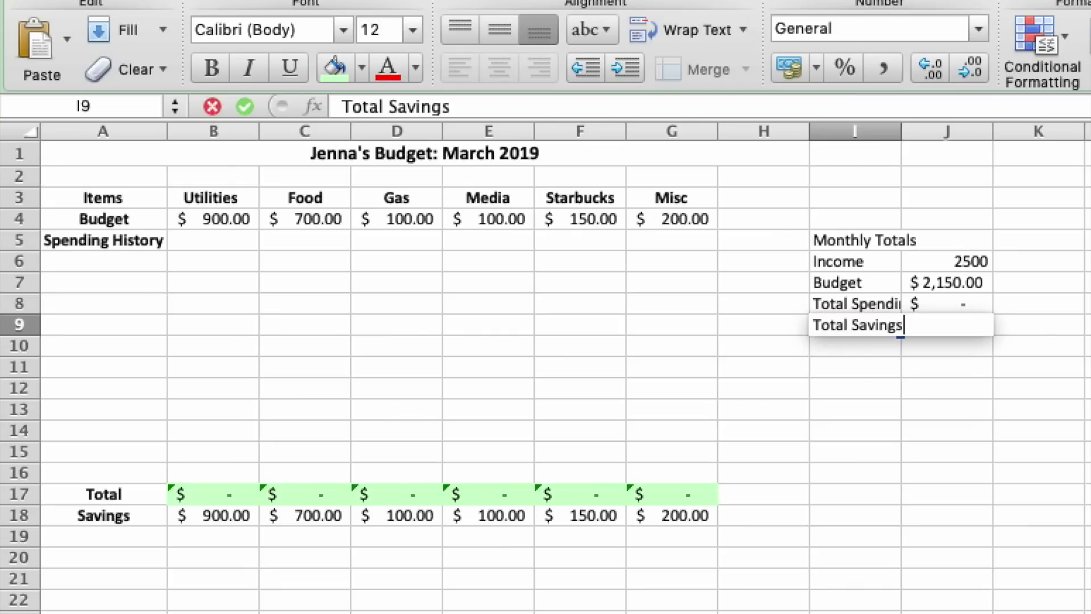
{"action": "key", "text": "Tab"}
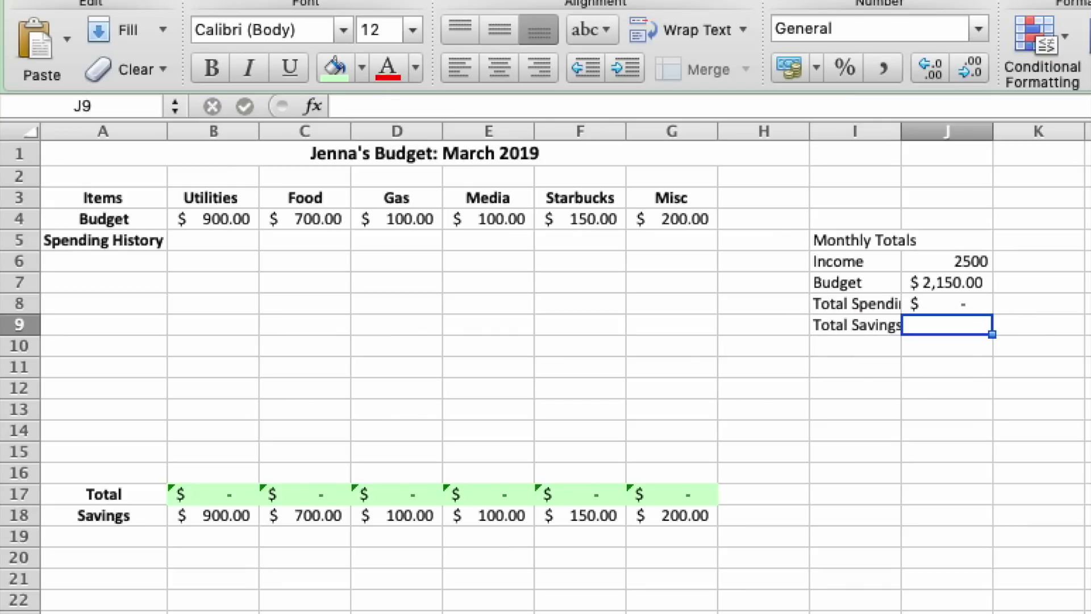
{"action": "type", "text": "=sum"}
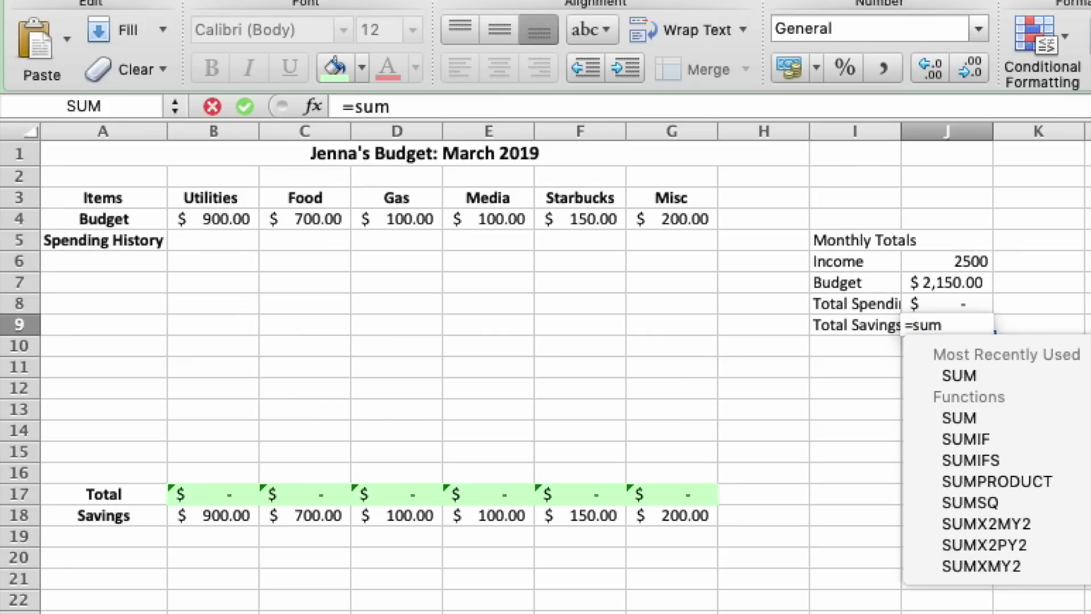
{"action": "type", "text": "("}
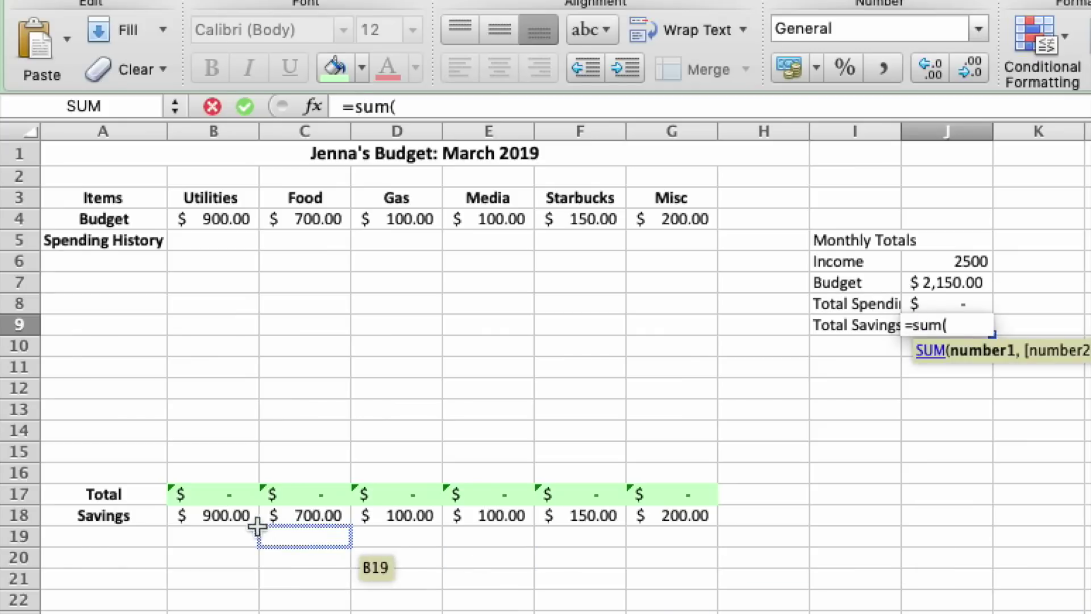
{"action": "left_click", "coordinate": [238, 520]}
{"action": "left_click_drag", "start_coordinate": [239, 526], "coordinate": [656, 513]}
{"action": "type", "text": ")"}
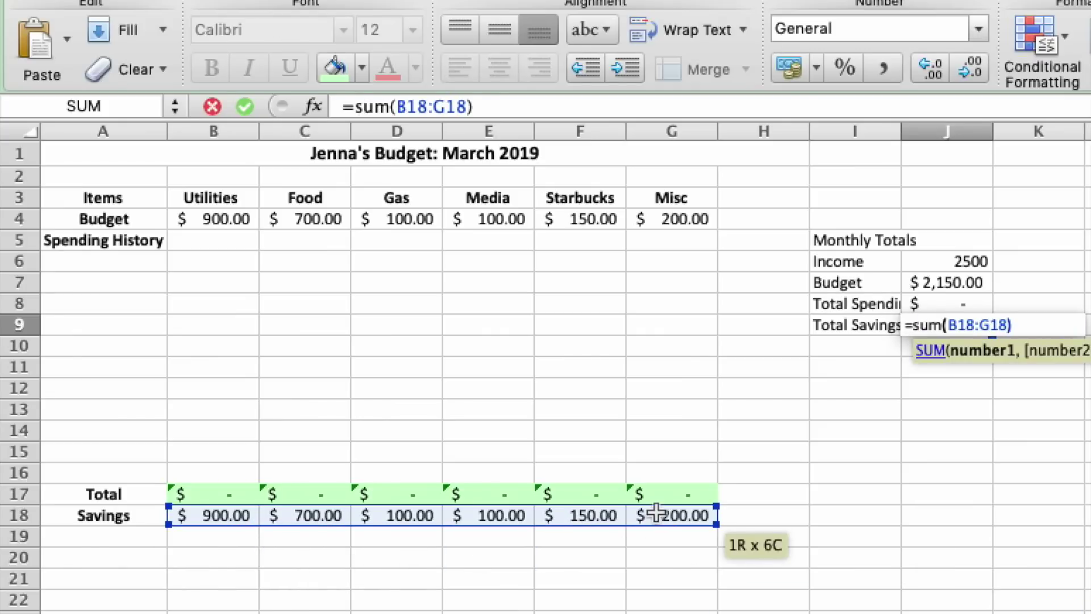
{"action": "key", "text": "Return"}
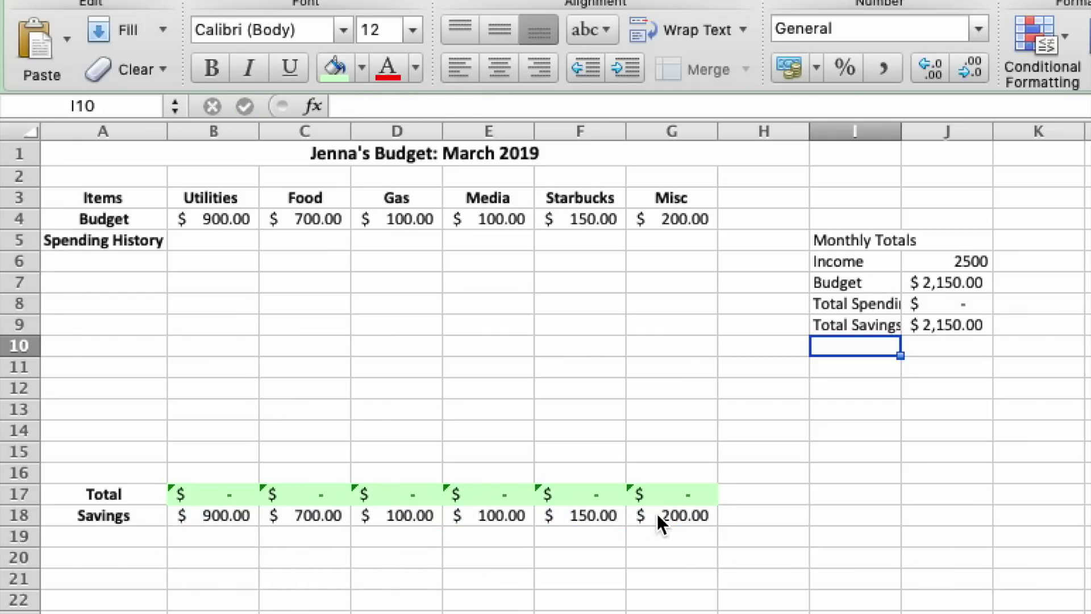
{"action": "left_click", "coordinate": [863, 240]}
Merge and centre the Monthly Totals heading across I5:J5 and enlarge its font.
{"action": "left_click_drag", "start_coordinate": [863, 241], "coordinate": [969, 238]}
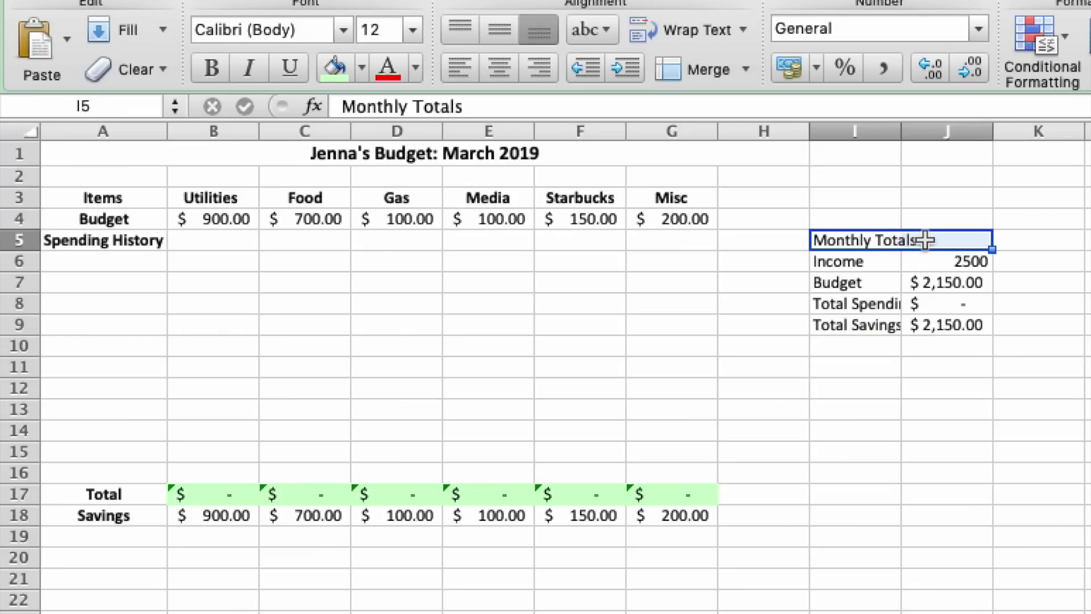
{"action": "left_click", "coordinate": [692, 71]}
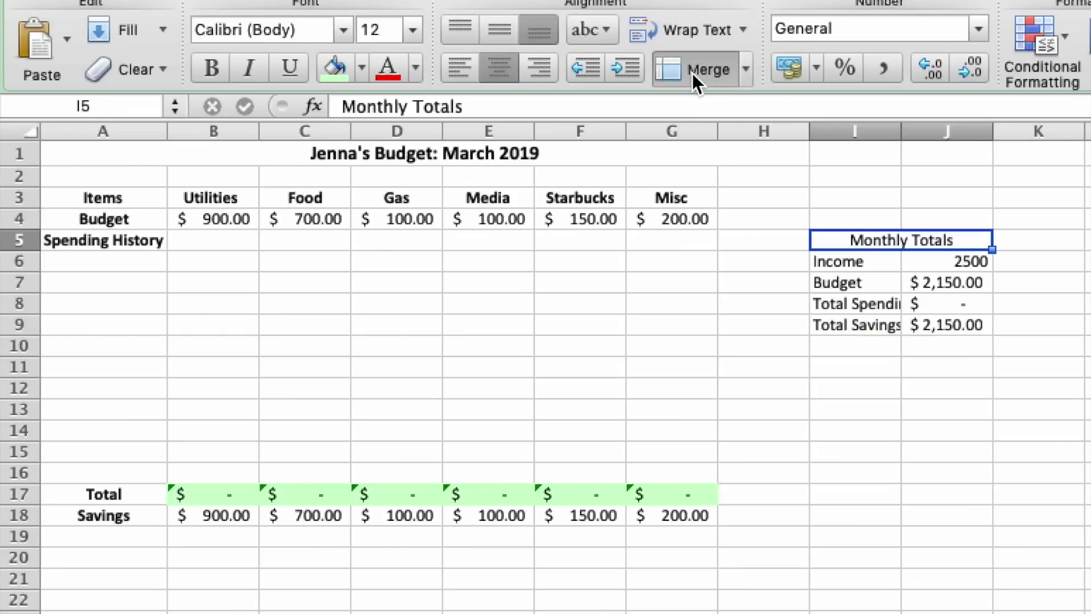
{"action": "left_click", "coordinate": [413, 29]}
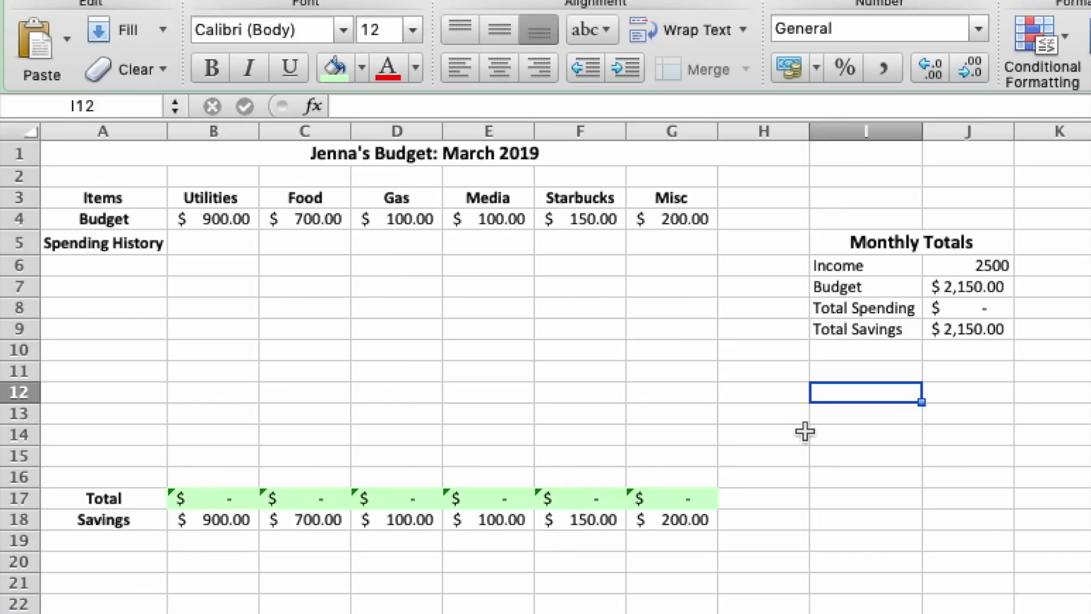
Change the income in J6 to 2000, then select the Starbucks and Media budget cells for revision.
{"action": "left_click", "coordinate": [959, 299]}
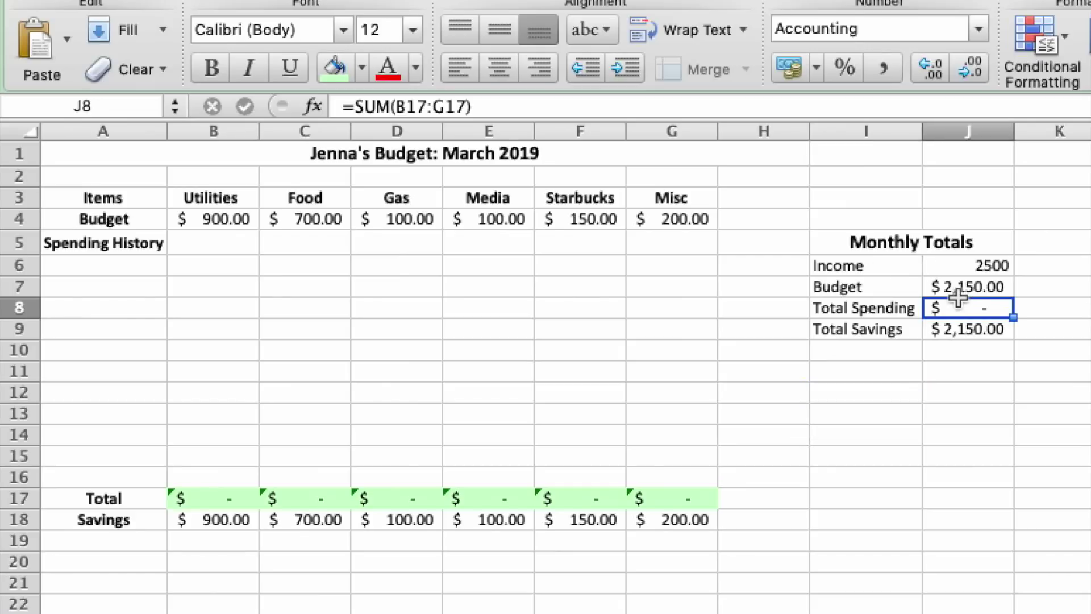
{"action": "left_click", "coordinate": [961, 288]}
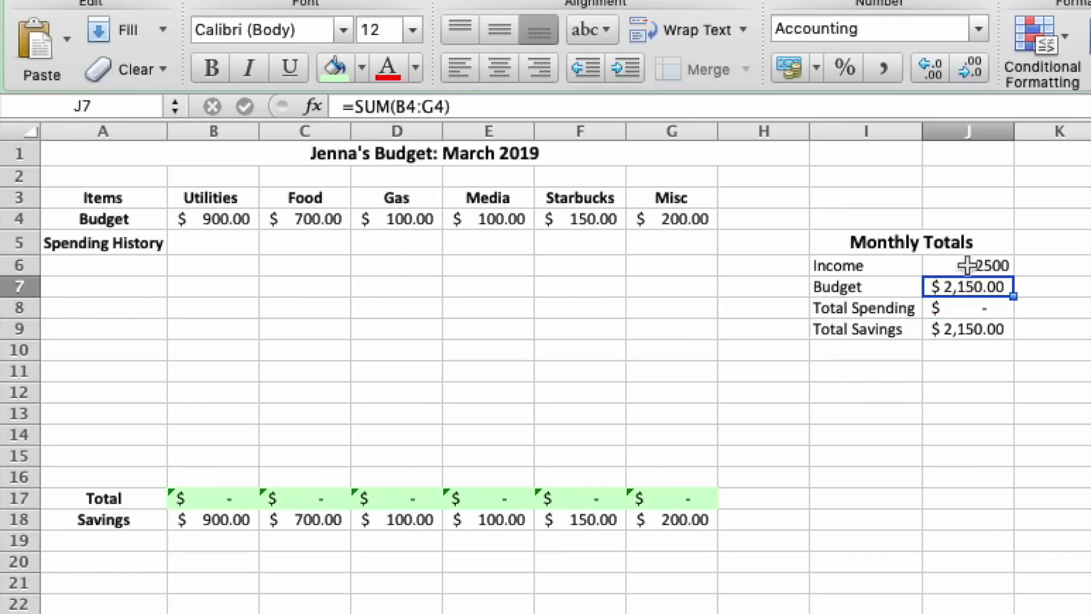
{"action": "left_click", "coordinate": [965, 267]}
{"action": "type", "text": "2000"}
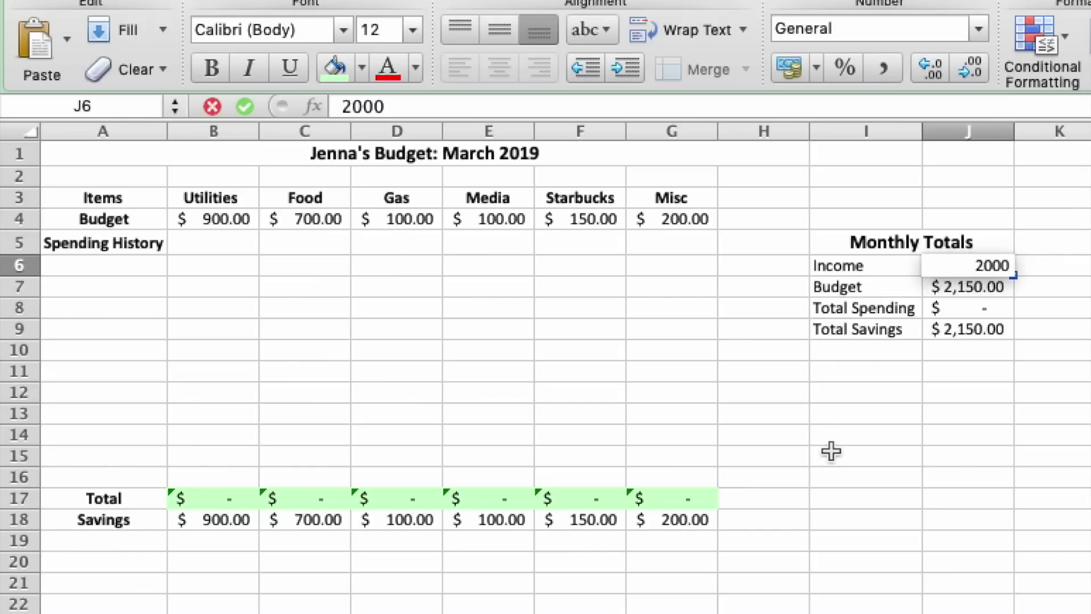
{"action": "key", "text": "Return"}
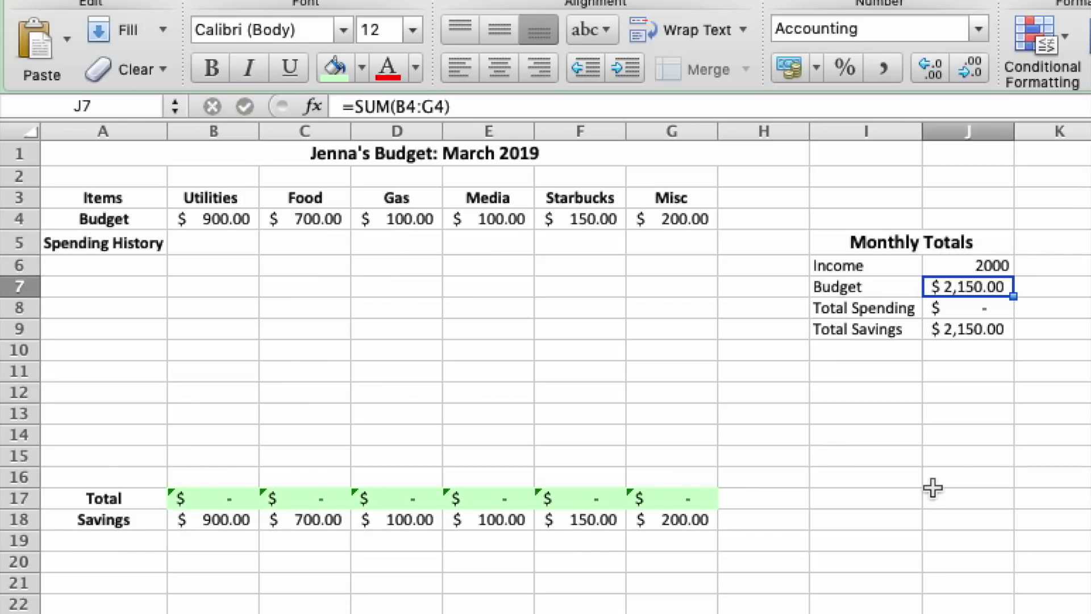
{"action": "left_click", "coordinate": [565, 216]}
{"action": "left_click", "coordinate": [474, 221]}
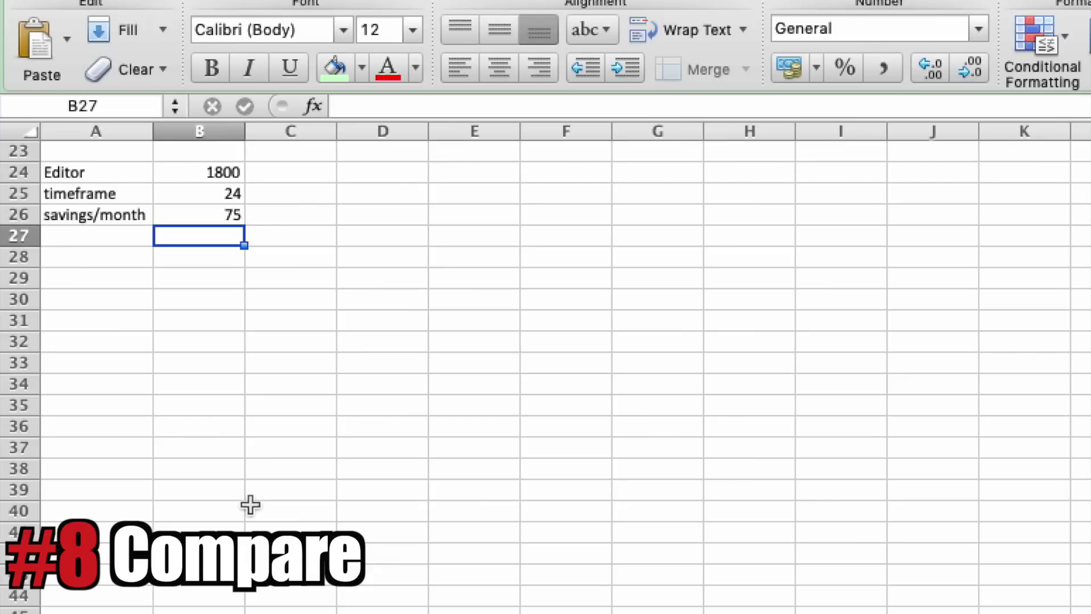
{"action": "left_click", "coordinate": [178, 382]}
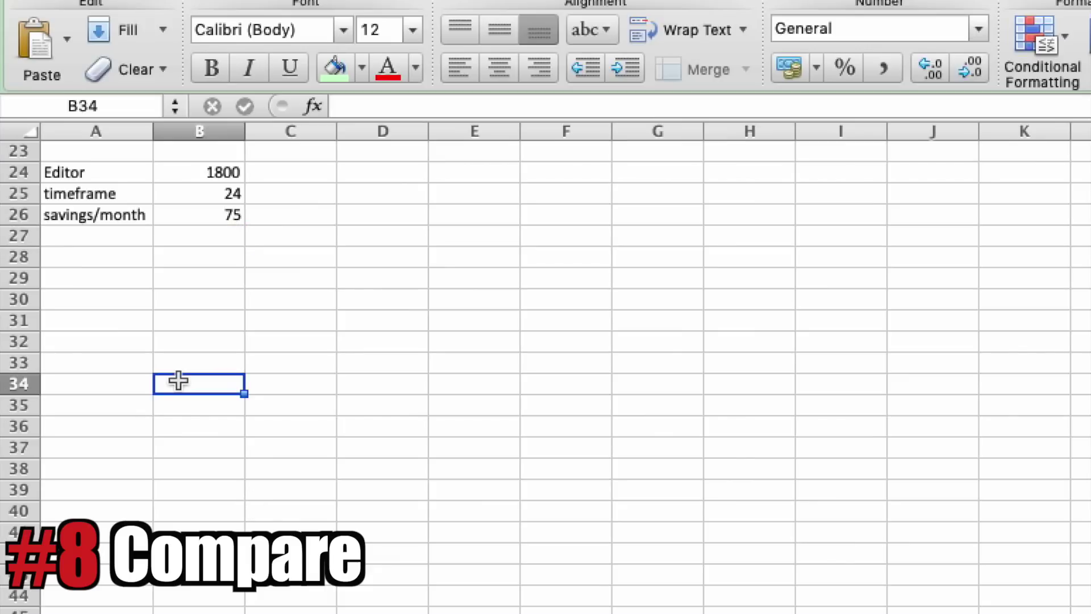
{"action": "left_click", "coordinate": [192, 214]}
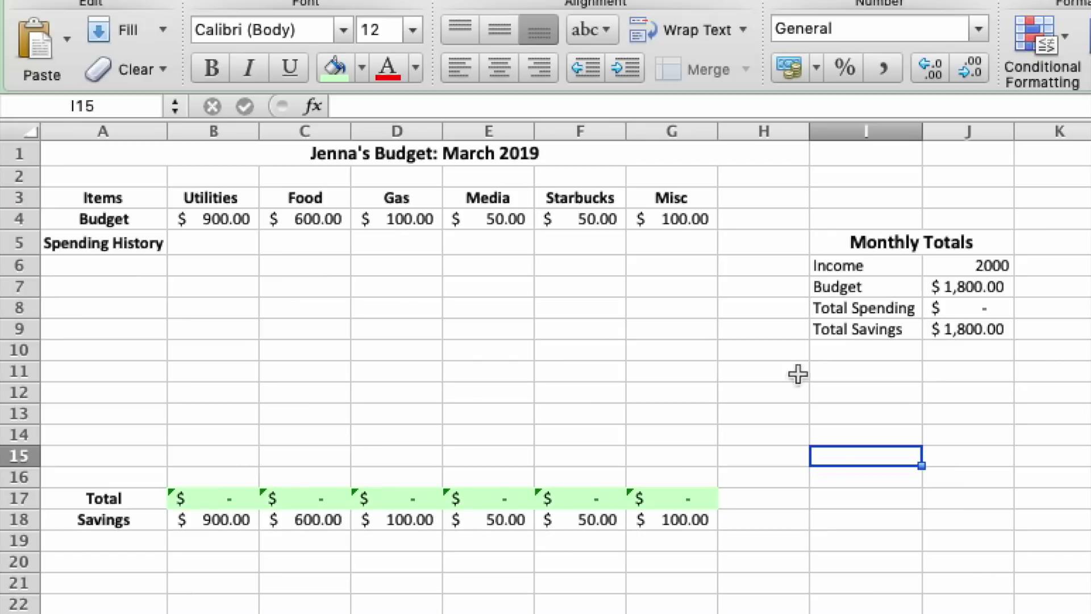
{"action": "left_click", "coordinate": [952, 282]}
{"action": "left_click", "coordinate": [955, 264]}
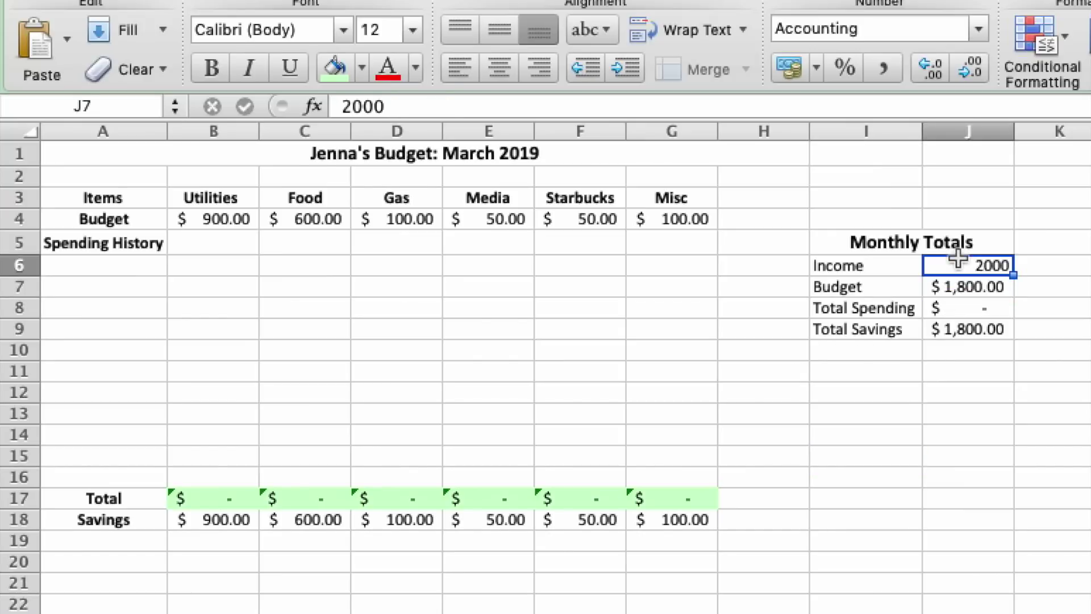
{"action": "left_click", "coordinate": [955, 288]}
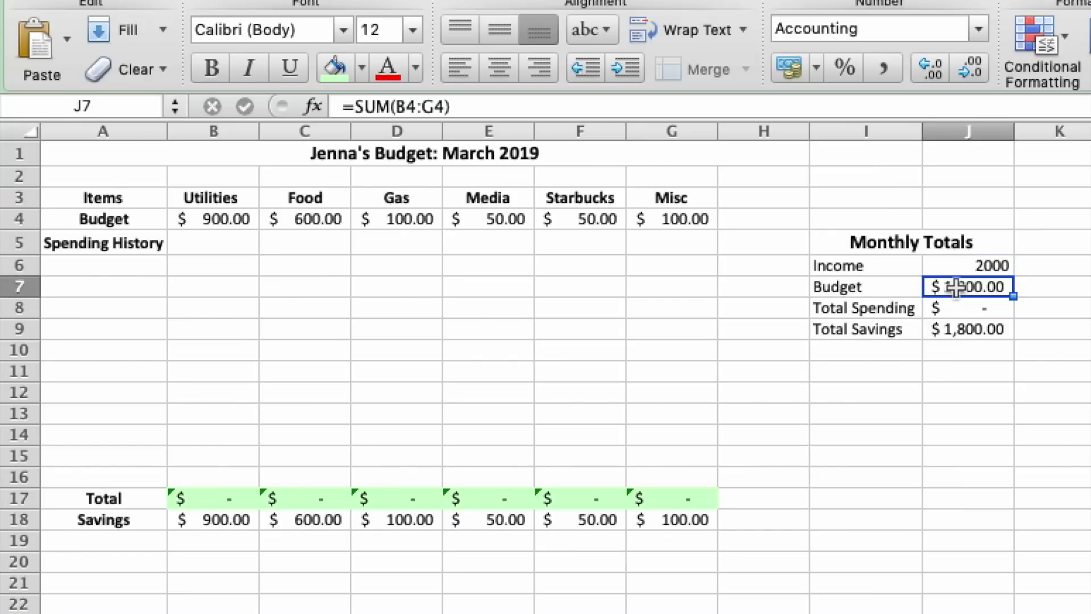
{"action": "left_click", "coordinate": [976, 387]}
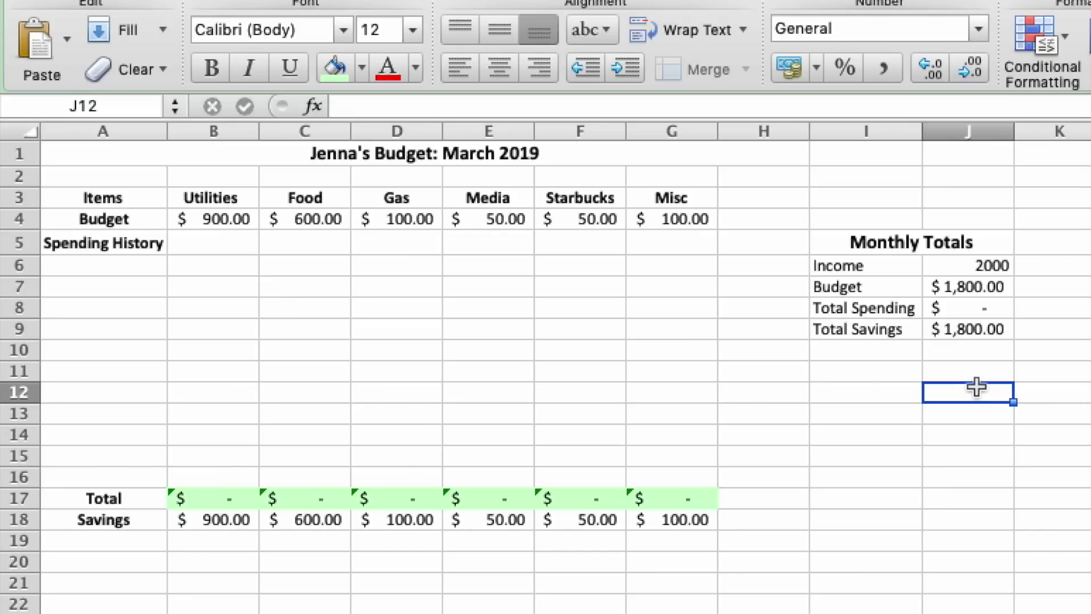
{"action": "left_click", "coordinate": [855, 404]}
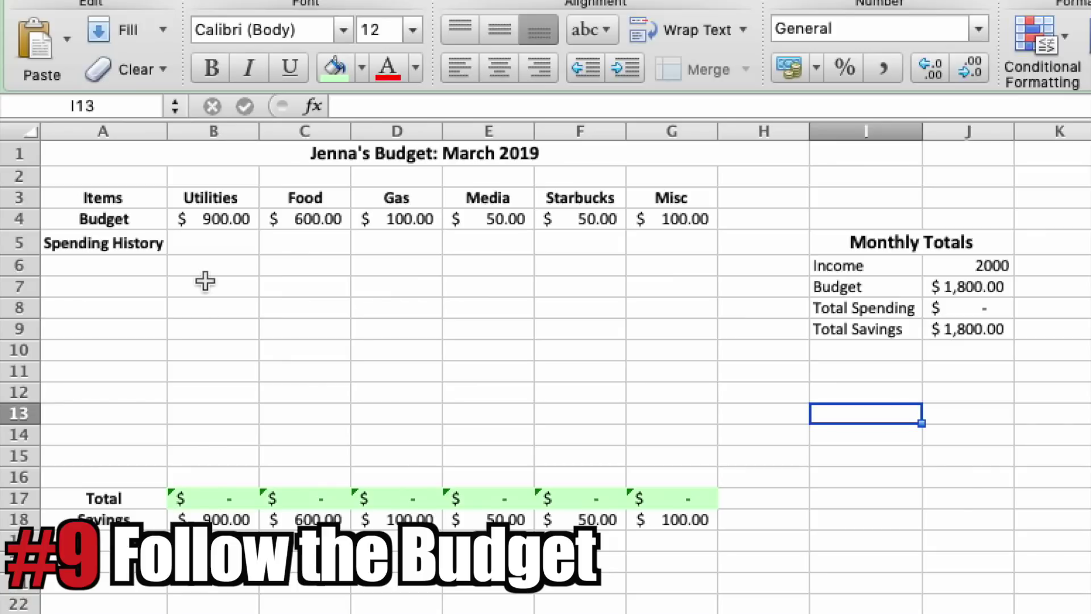
Enter Utilities spending of 50, 40 and 20 in B5:B7.
{"action": "left_click", "coordinate": [221, 246]}
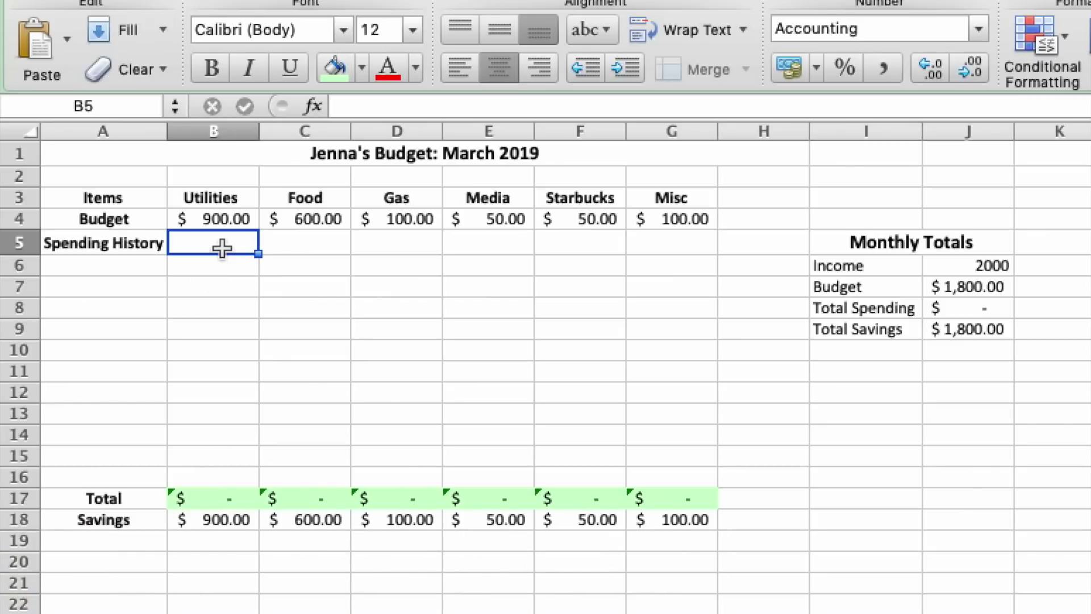
{"action": "type", "text": "50"}
{"action": "key", "text": "Return"}
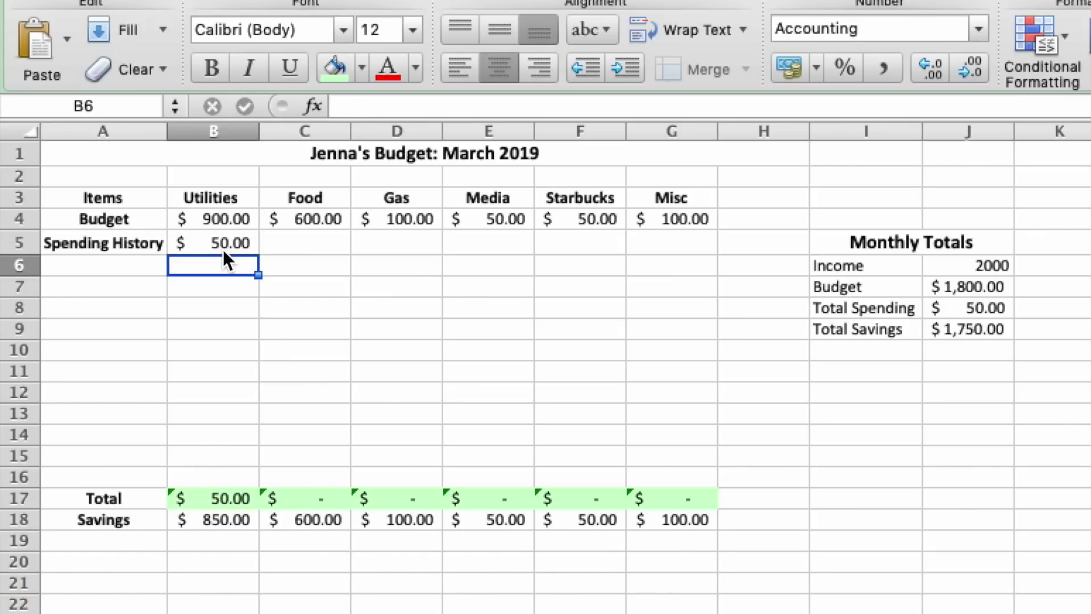
{"action": "type", "text": "40"}
{"action": "key", "text": "Return"}
{"action": "type", "text": "20"}
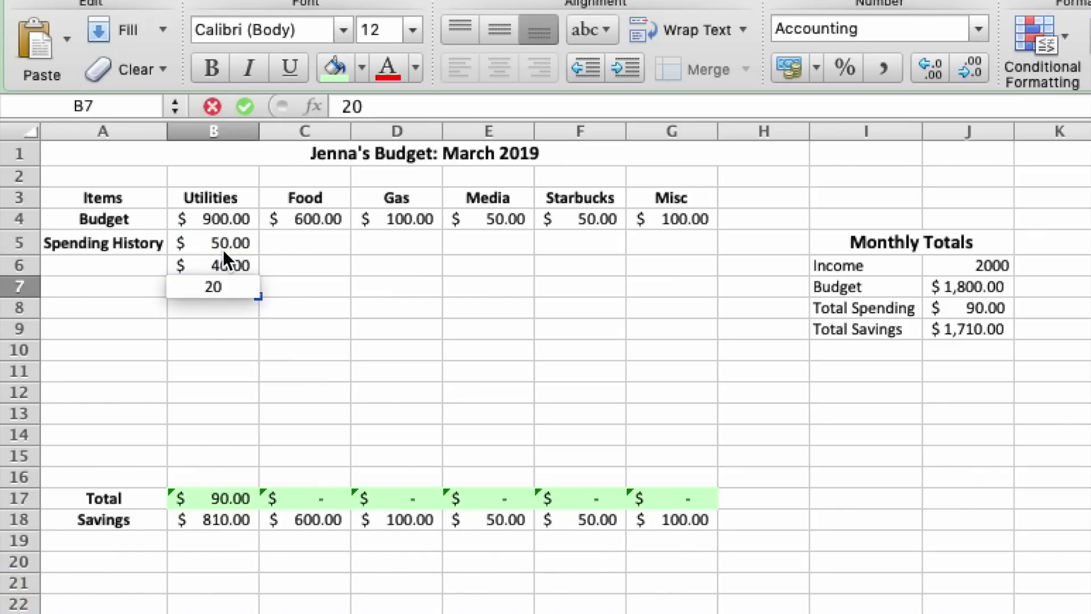
{"action": "key", "text": "Return"}
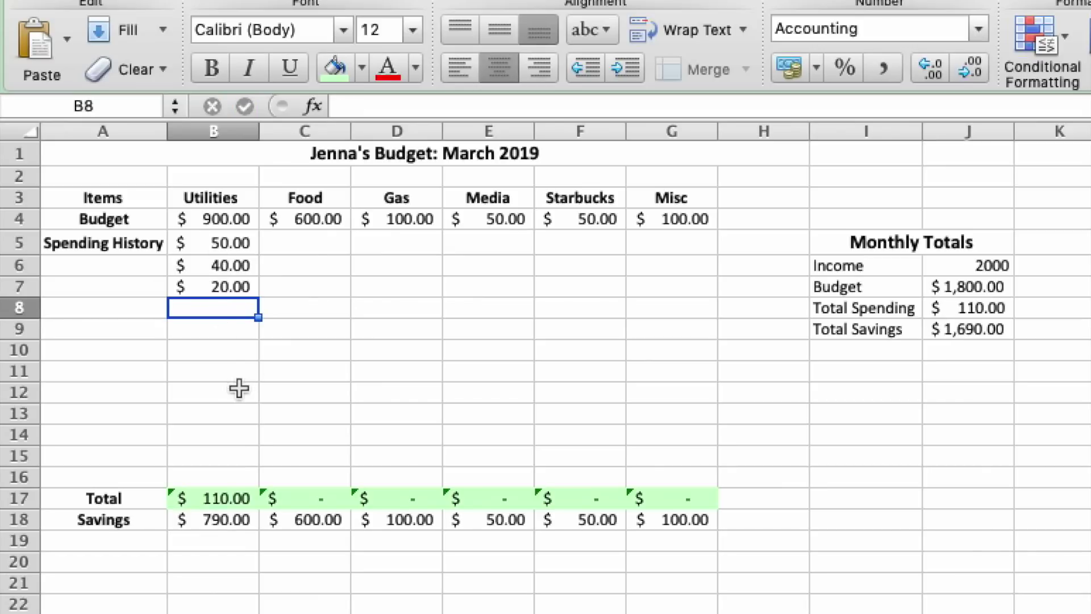
Enter Food spending of 45 and 100 in C5:C6.
{"action": "left_click", "coordinate": [314, 242]}
{"action": "type", "text": "45"}
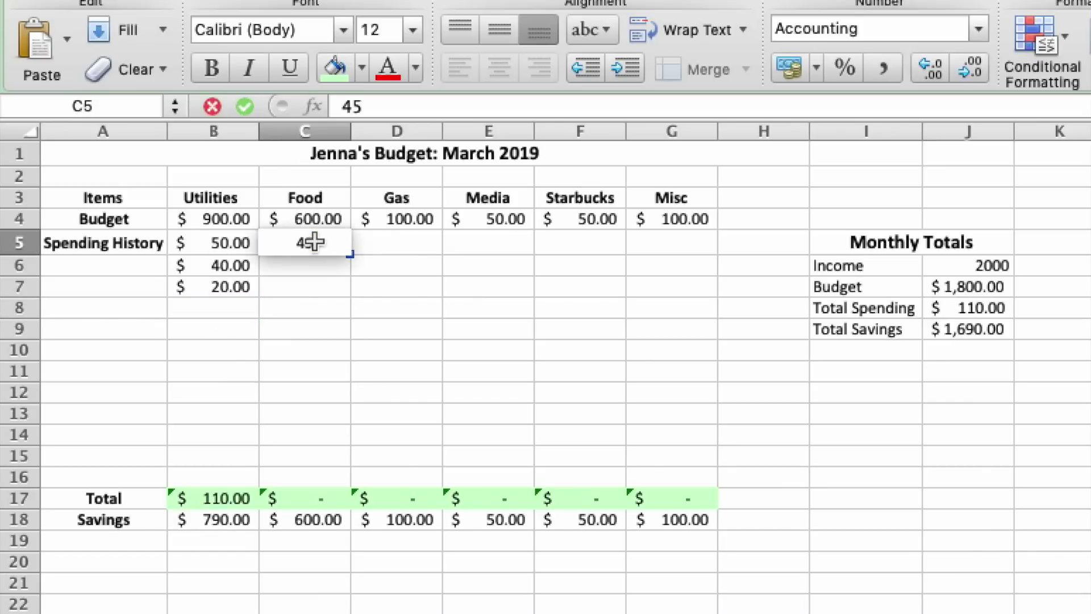
{"action": "key", "text": "Return"}
{"action": "type", "text": "100"}
{"action": "key", "text": "Return"}
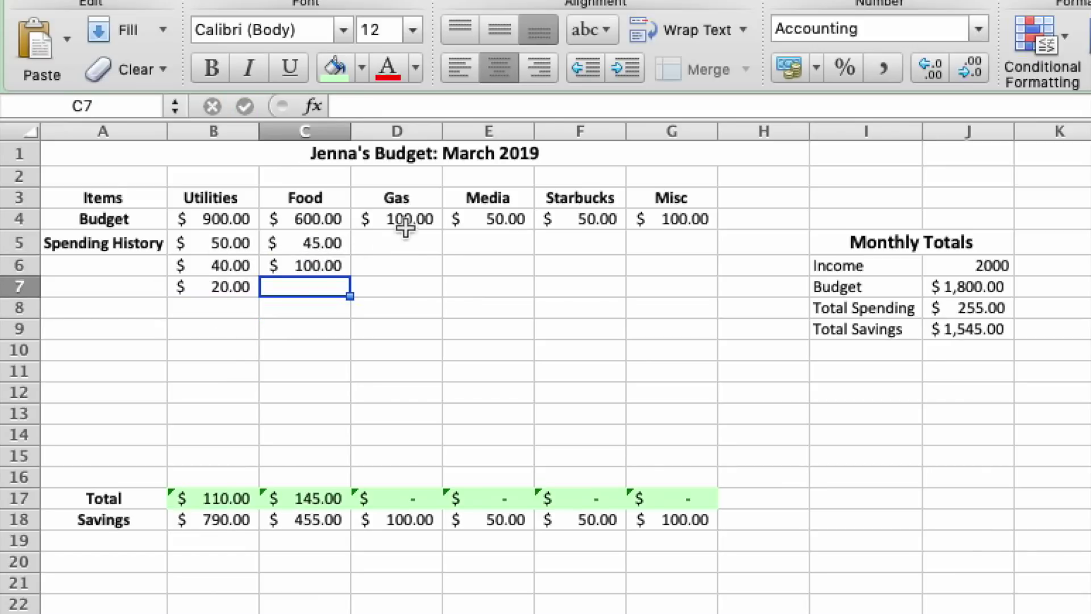
Enter Gas spending of 55 and 200 in D5:D6 and check the negative Gas savings.
{"action": "left_click", "coordinate": [402, 243]}
{"action": "type", "text": "55"}
{"action": "key", "text": "Return"}
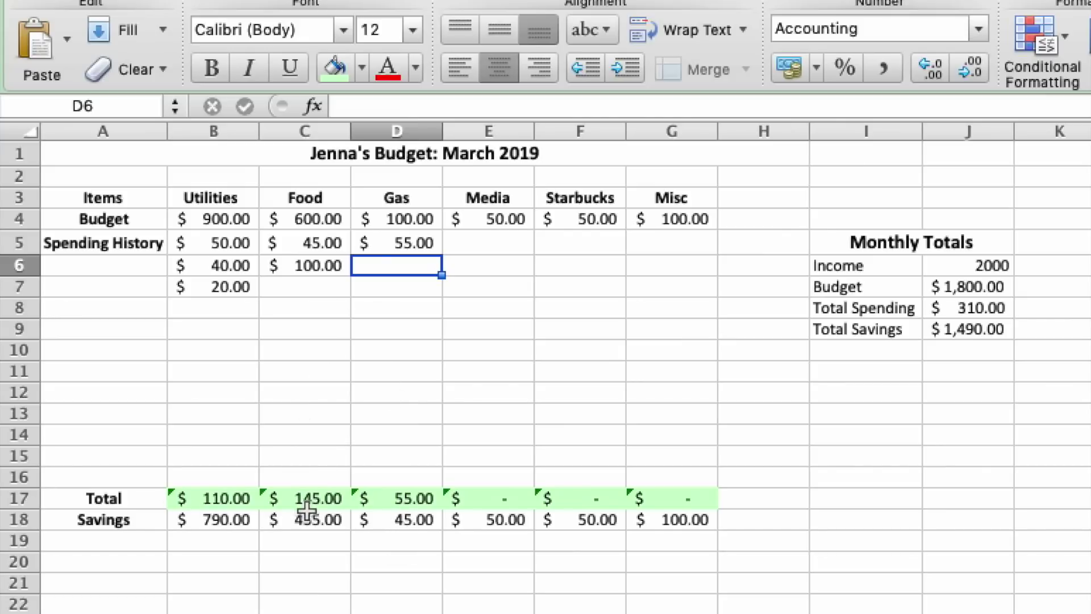
{"action": "type", "text": "2"}
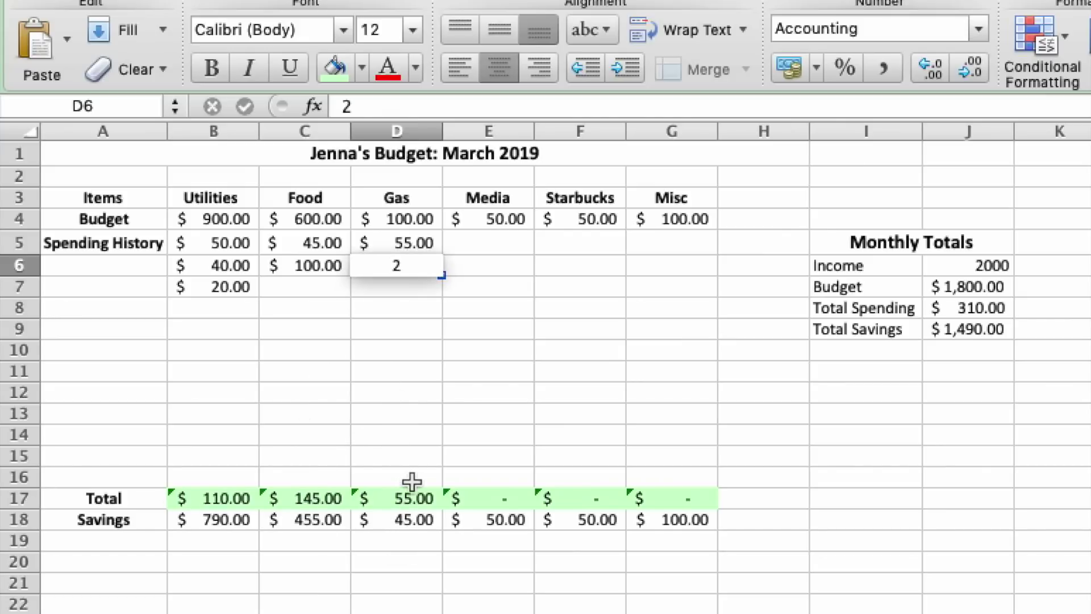
{"action": "type", "text": "00"}
{"action": "key", "text": "Return"}
{"action": "left_click", "coordinate": [396, 603]}
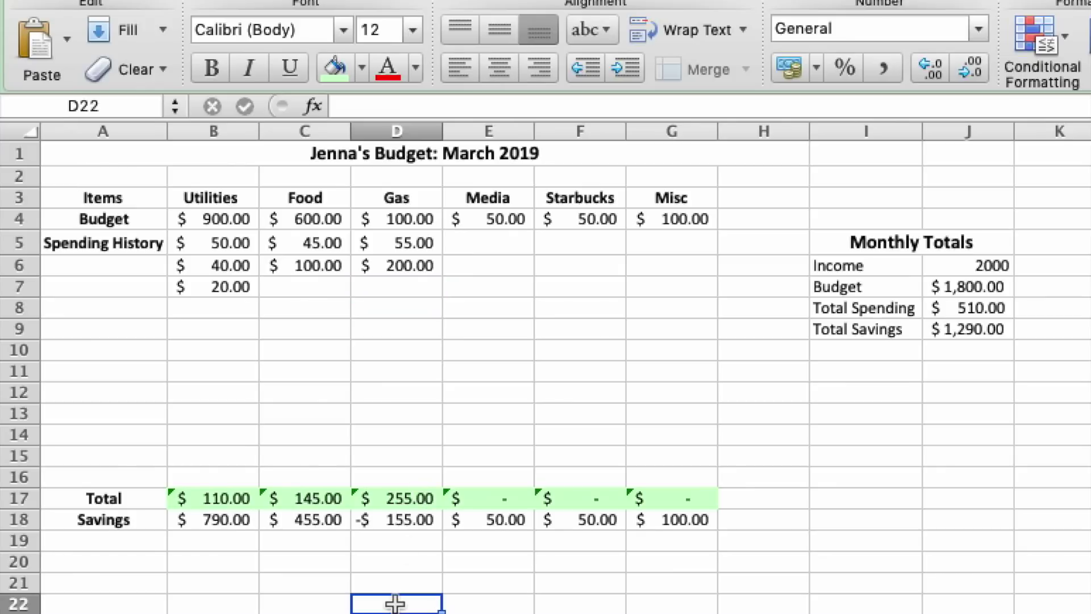
{"action": "left_click", "coordinate": [378, 521]}
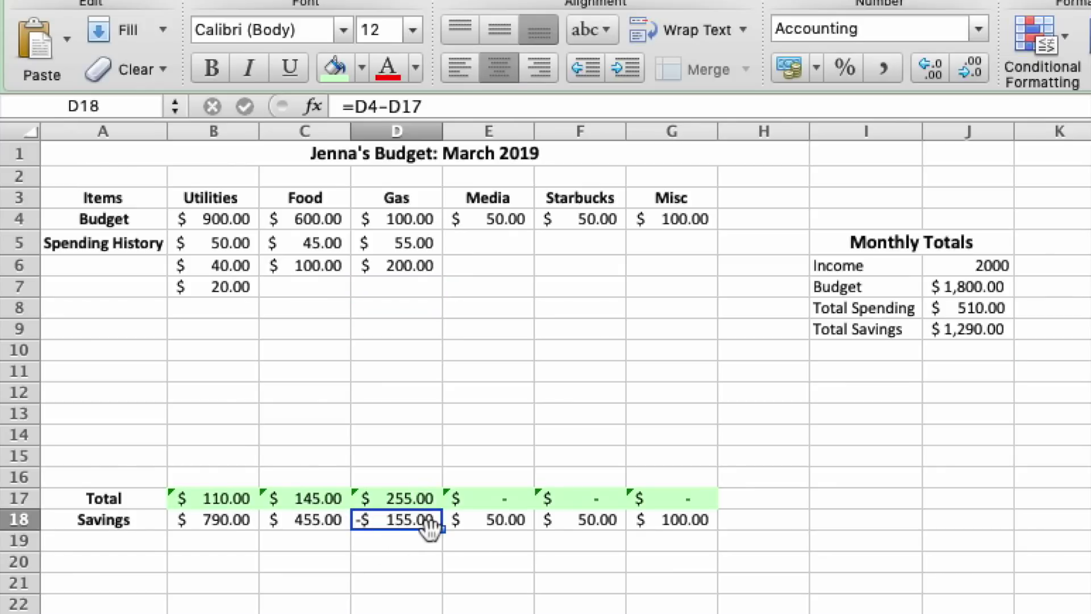
{"action": "left_click", "coordinate": [970, 352]}
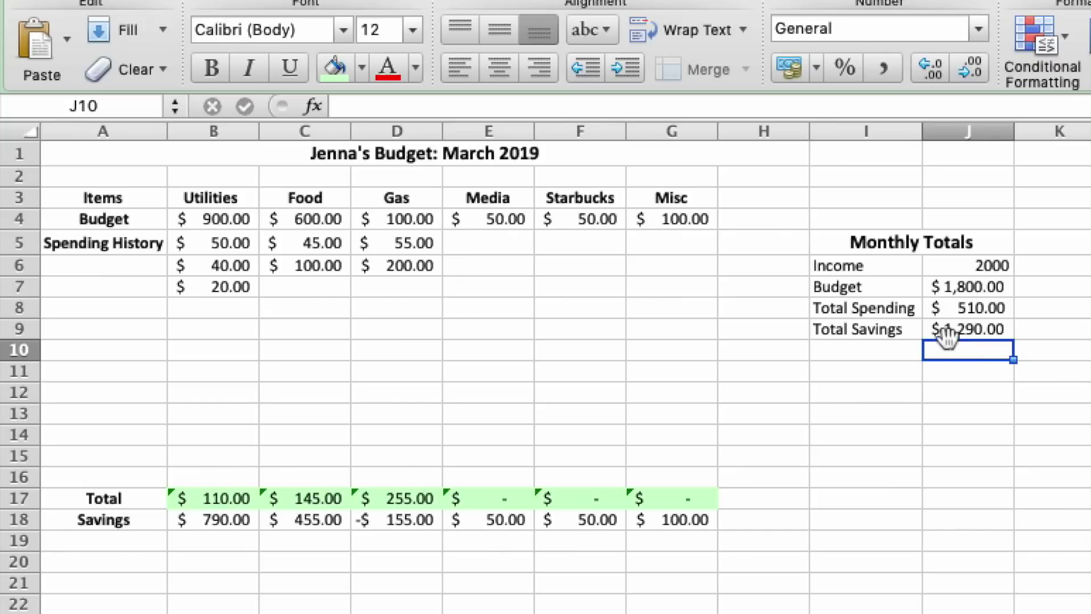
Check the Total Savings formula in the Monthly Totals summary.
{"action": "left_click", "coordinate": [951, 332]}
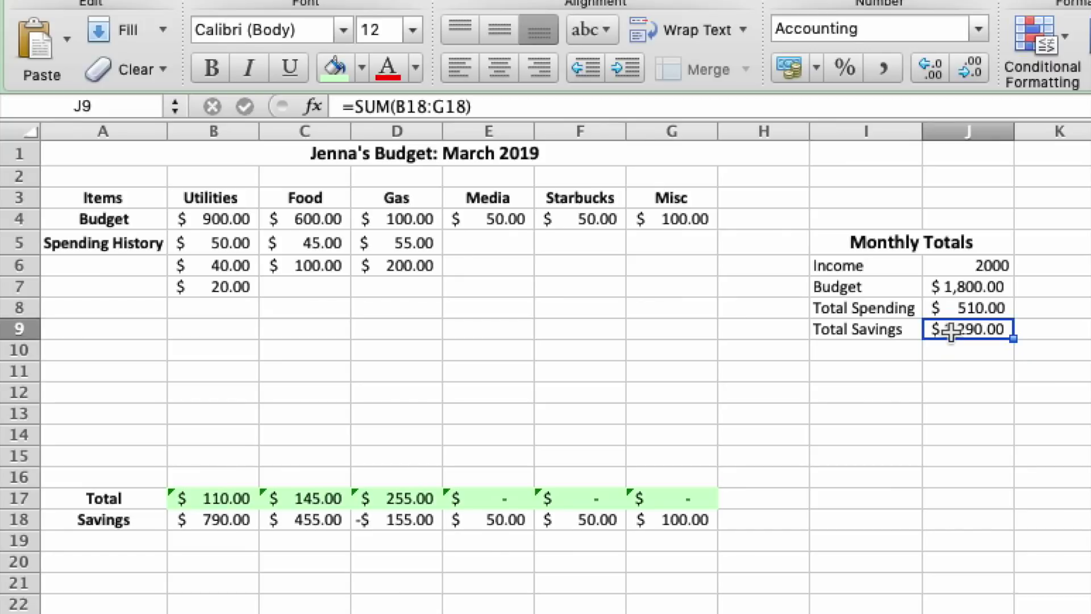